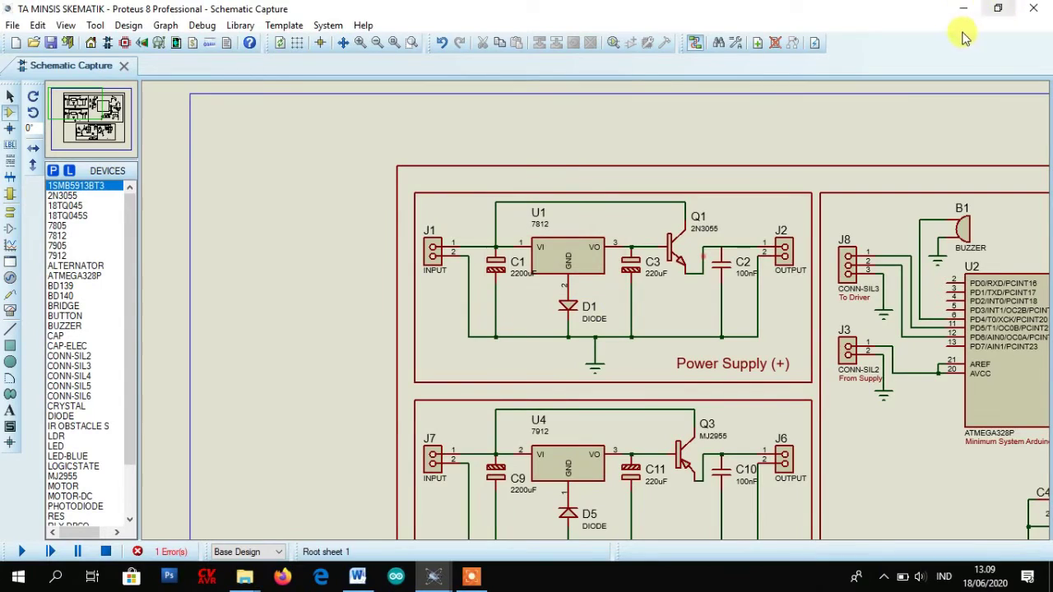
Step: Open a blank PCB layout in a new Proteus window and switch to package placement mode
click(963, 9)
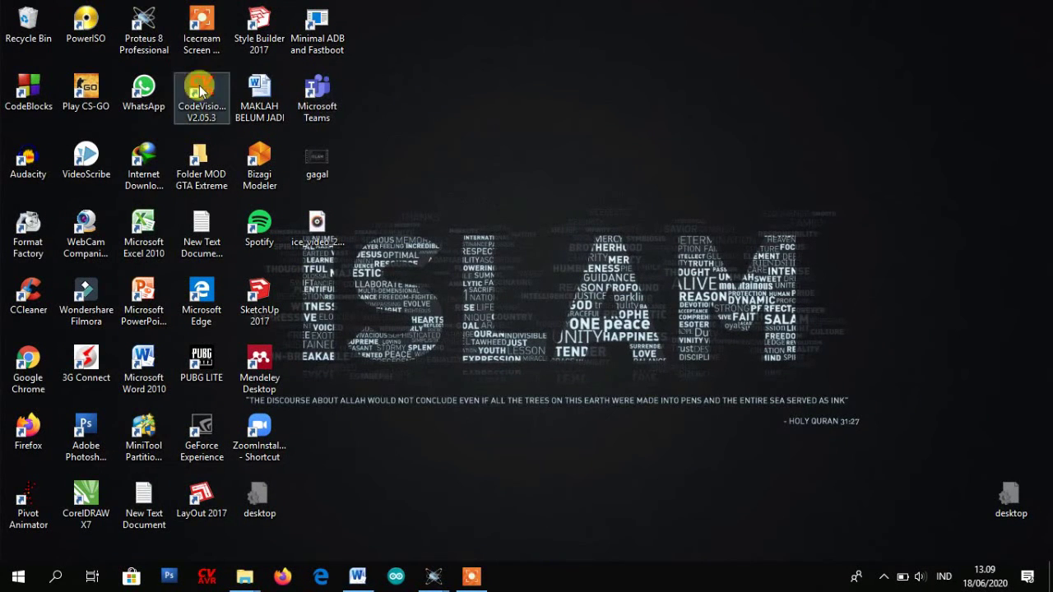
double_click(144, 32)
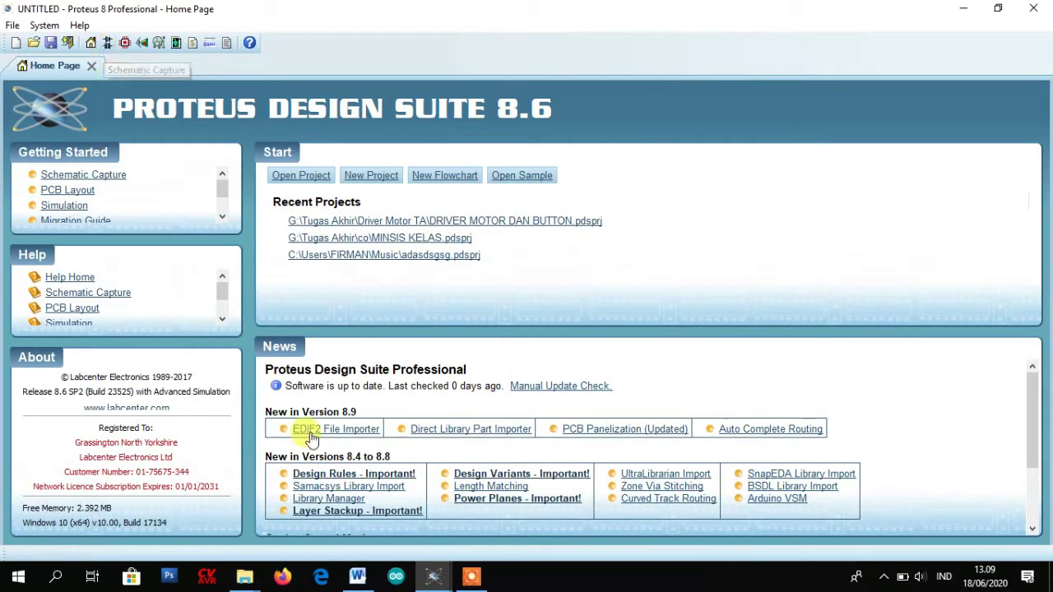
mouse_move(425, 559)
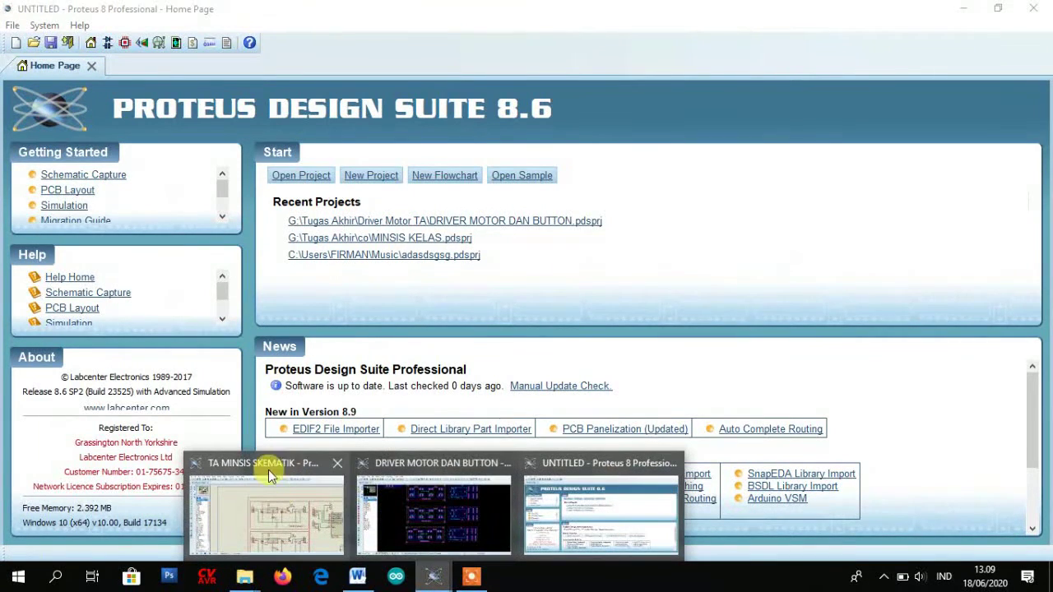
mouse_move(280, 499)
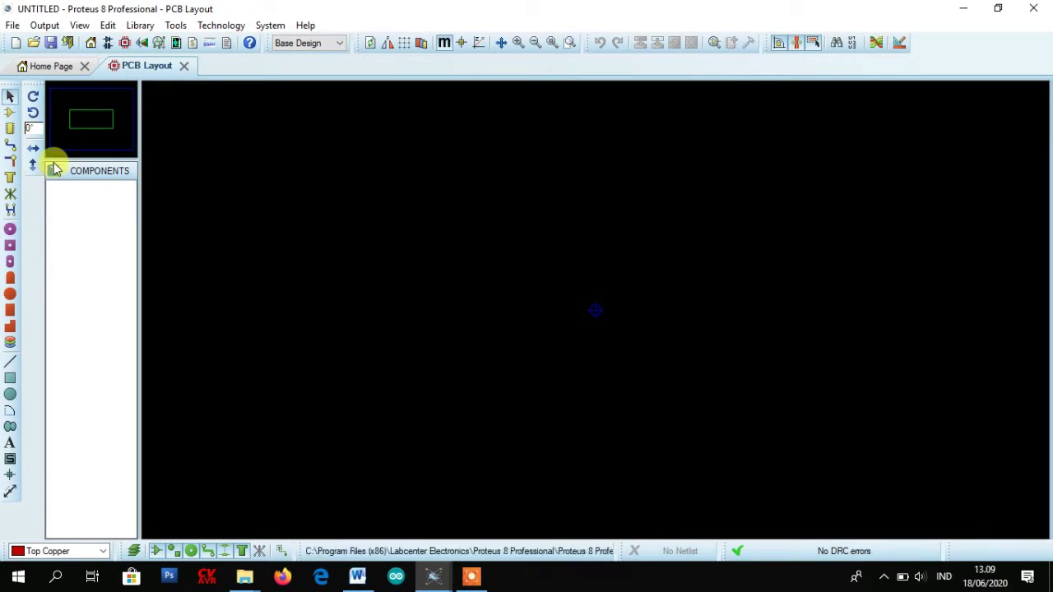
click(10, 130)
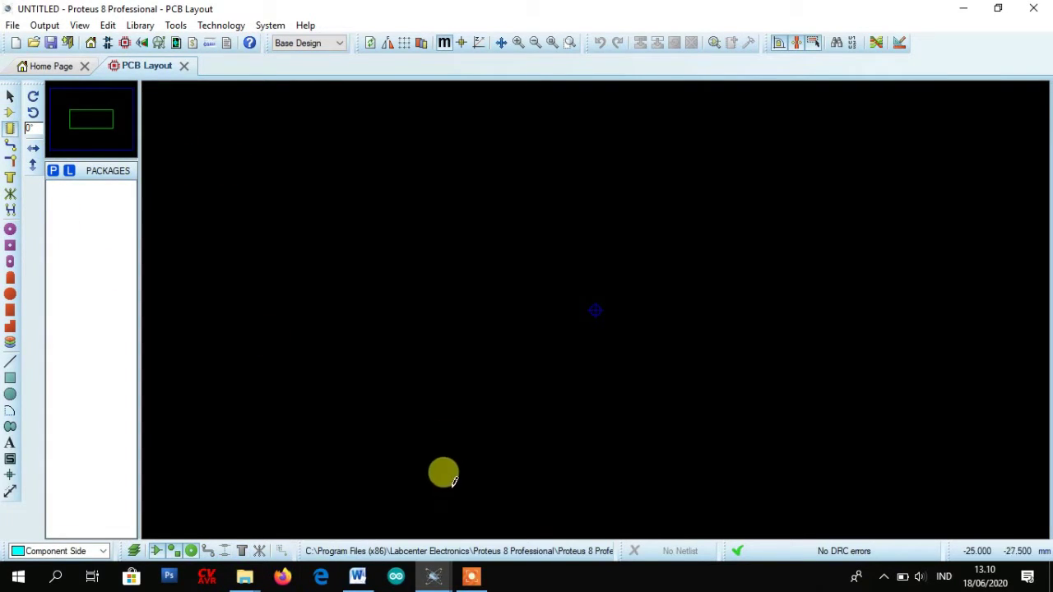
Step: Check the PCB package assigned to the 7812 regulator U1 in the TA MINSIS SKEMATIK schematic
mouse_move(433, 579)
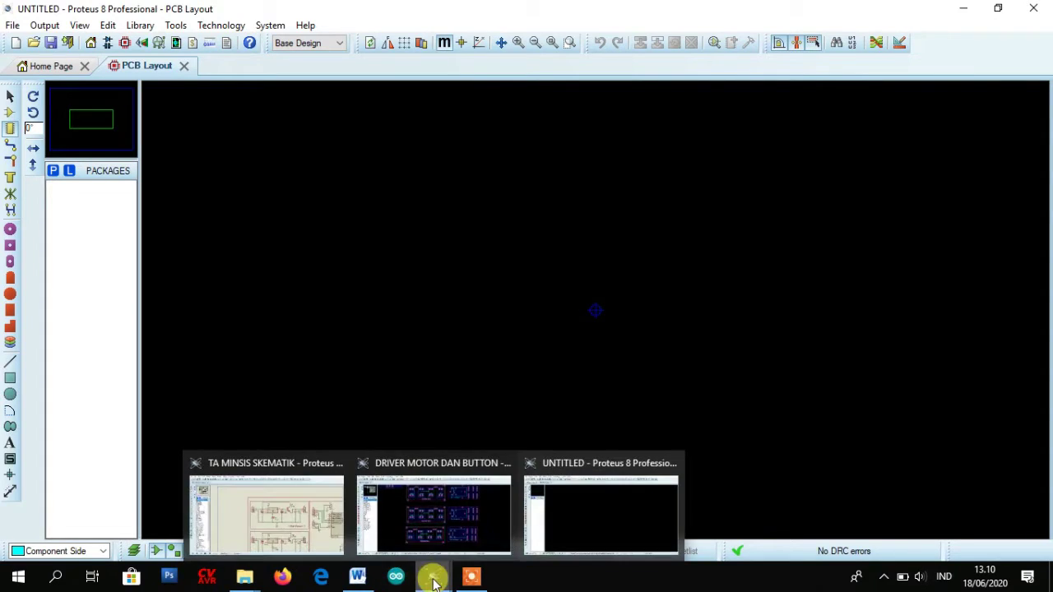
click(277, 534)
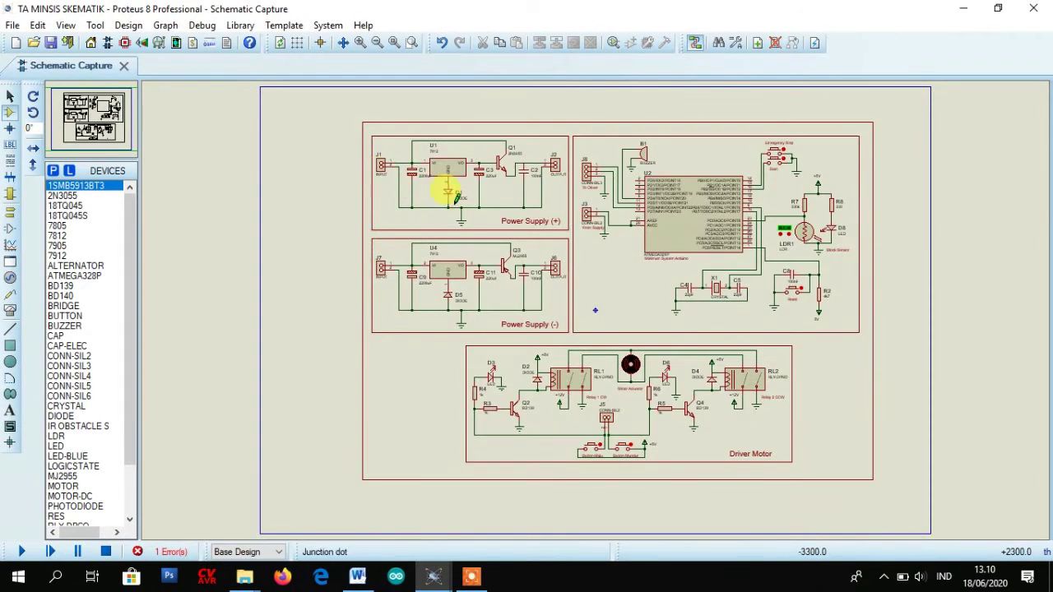
scroll(448, 191, up, 2)
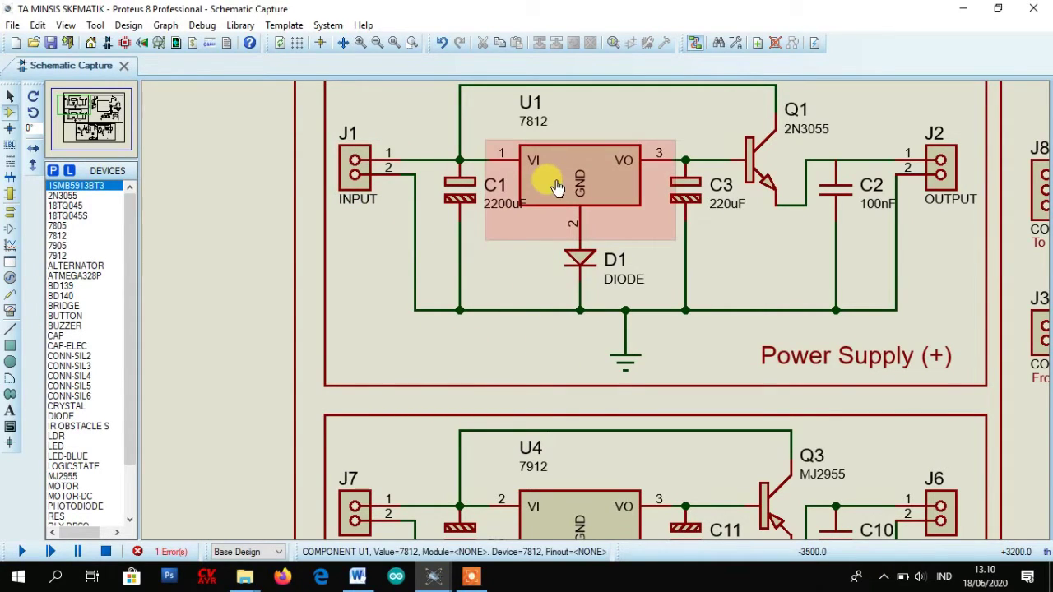
right_click(572, 146)
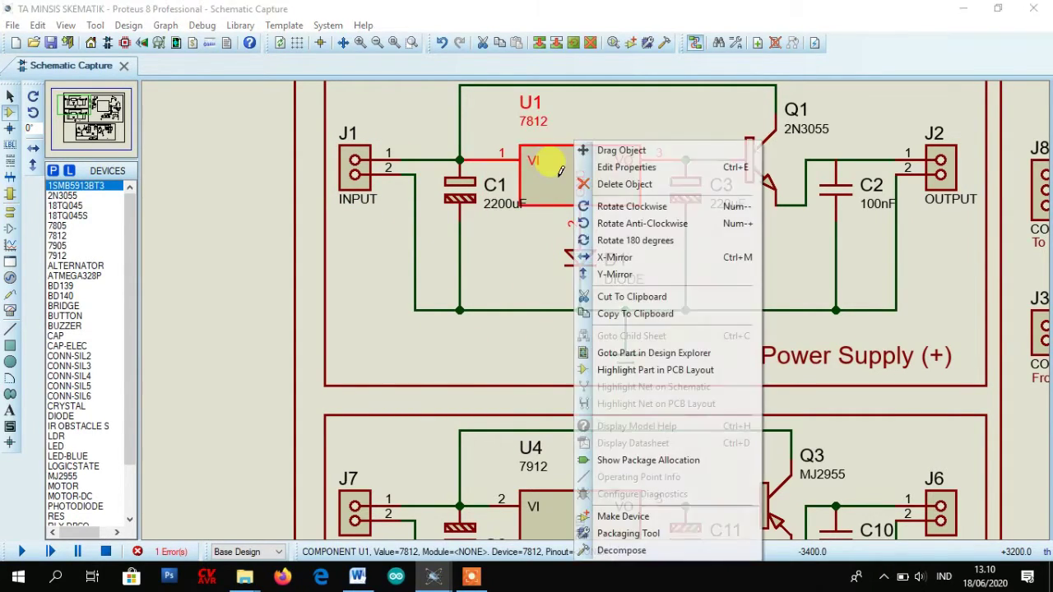
click(606, 169)
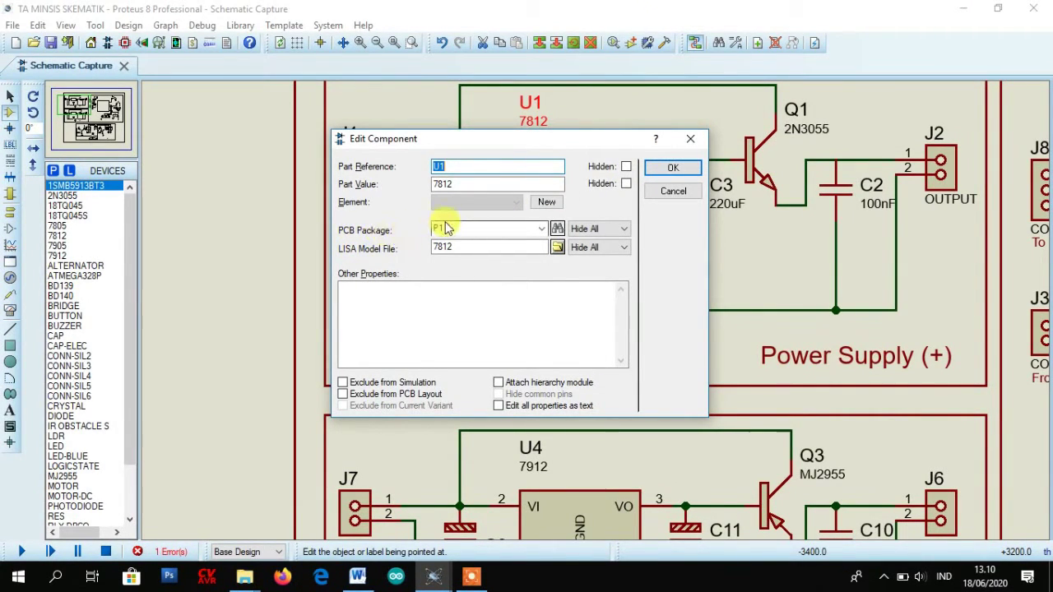
click(668, 169)
Step: Search the package library for P1 in the untitled PCB layout and add the P1 power transistor/regulator package to the package list
mouse_move(436, 583)
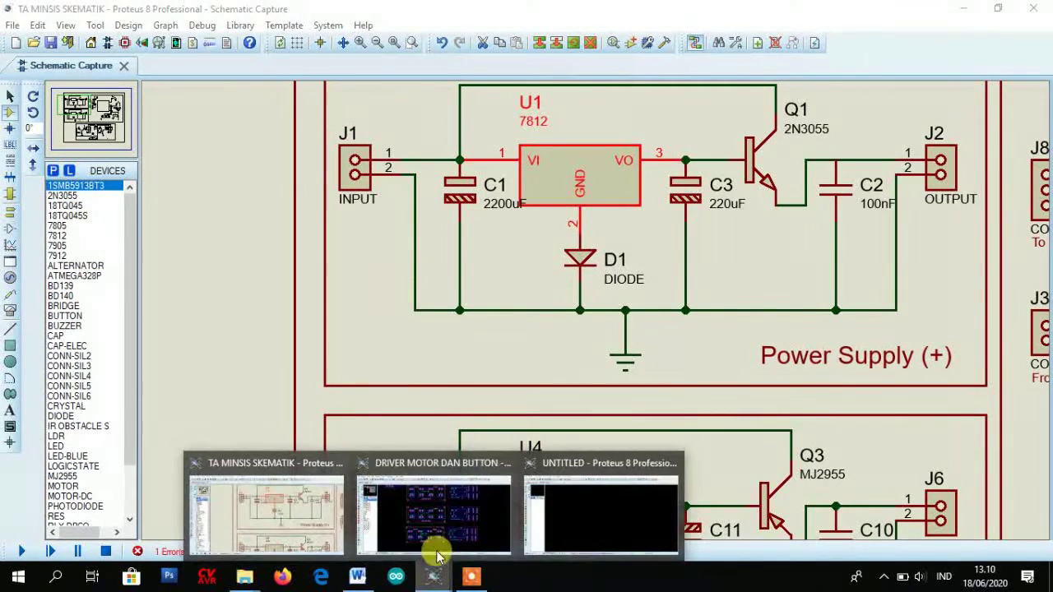
click(553, 494)
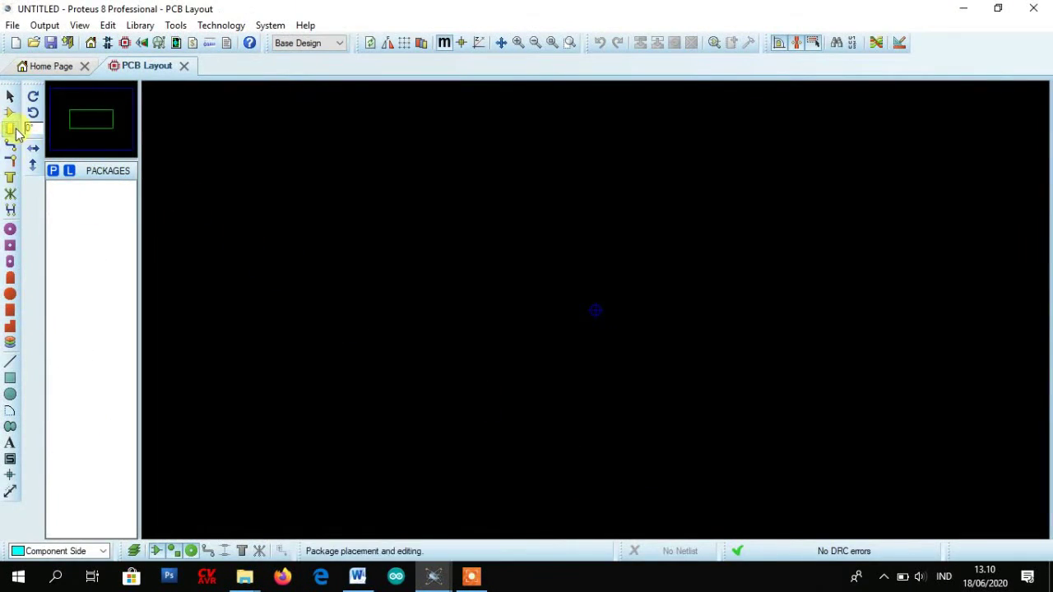
click(52, 170)
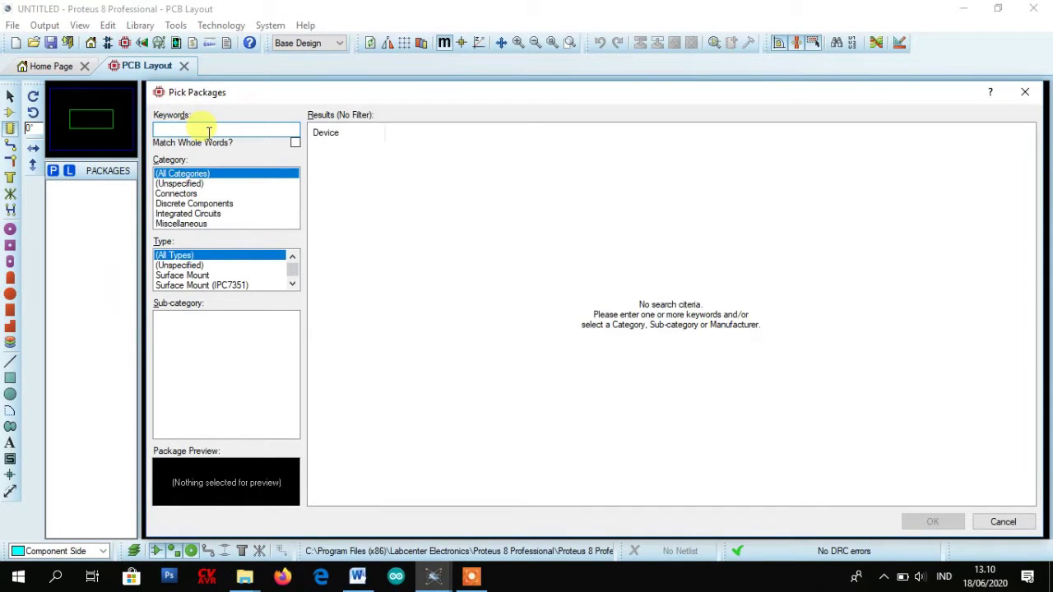
text(P)
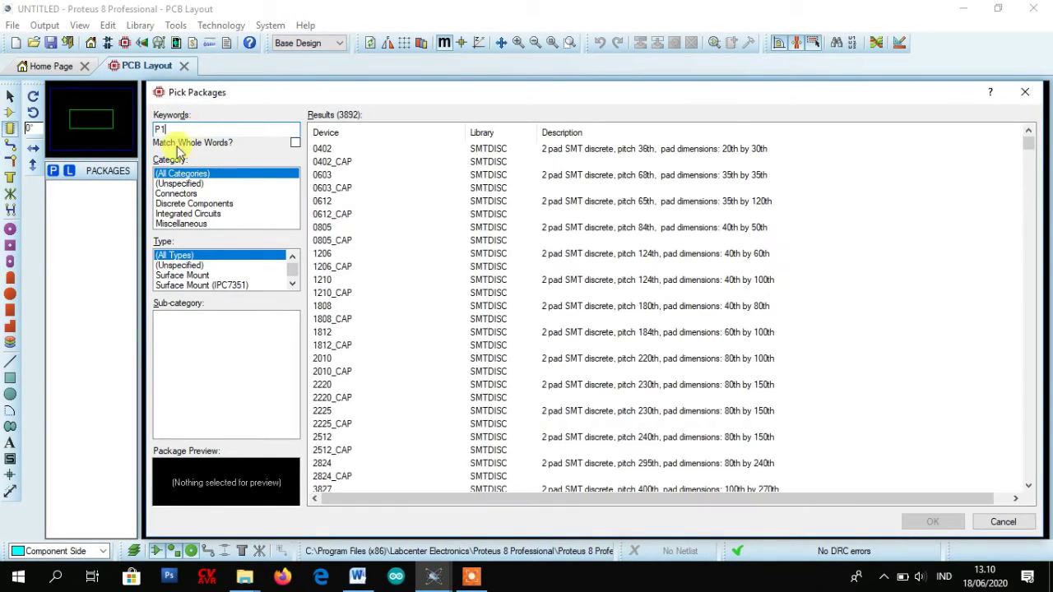
text(1)
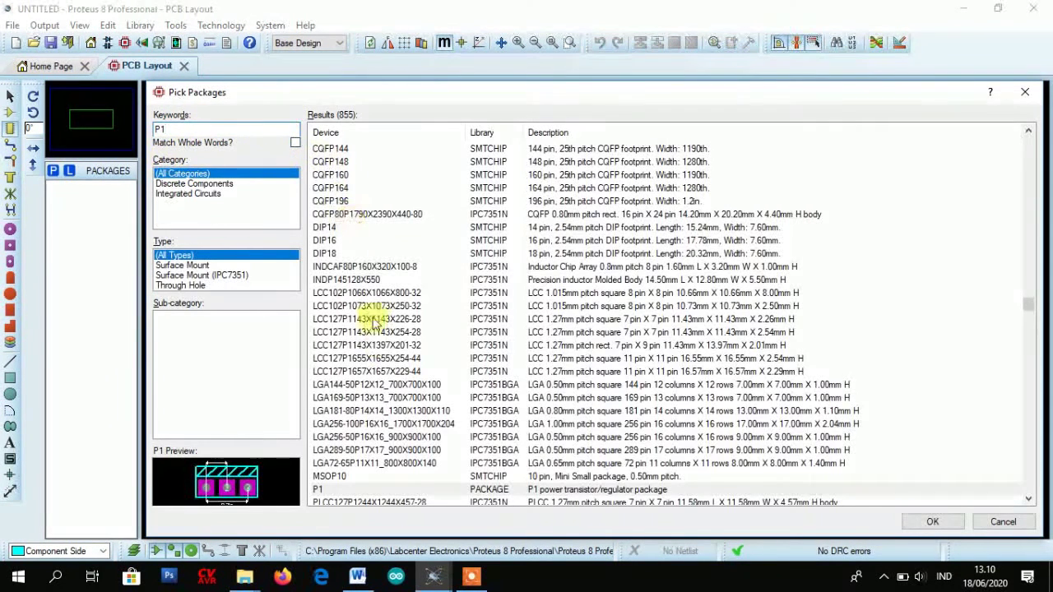
click(360, 489)
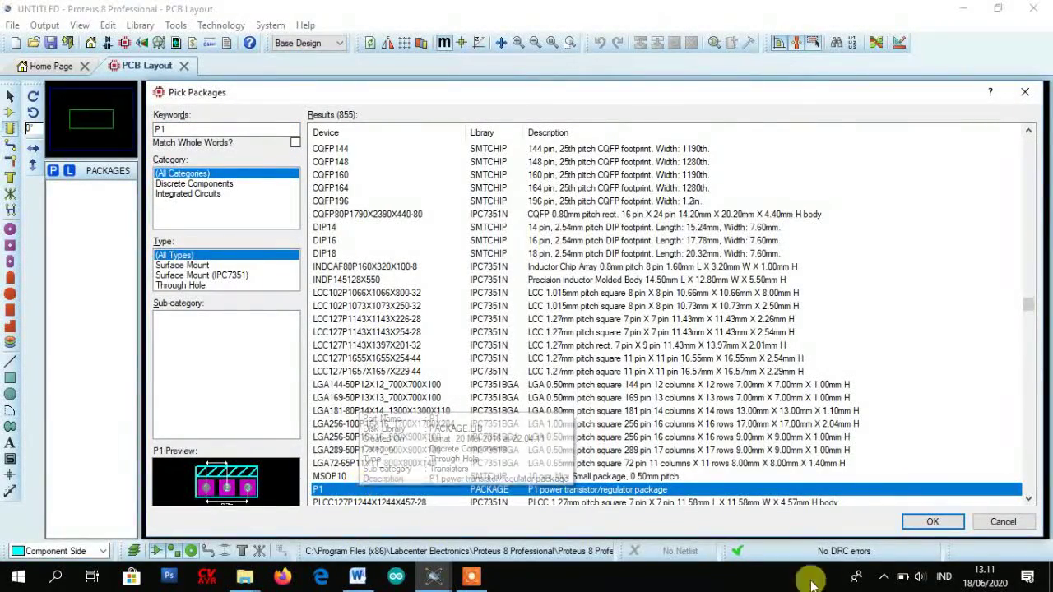
click(936, 522)
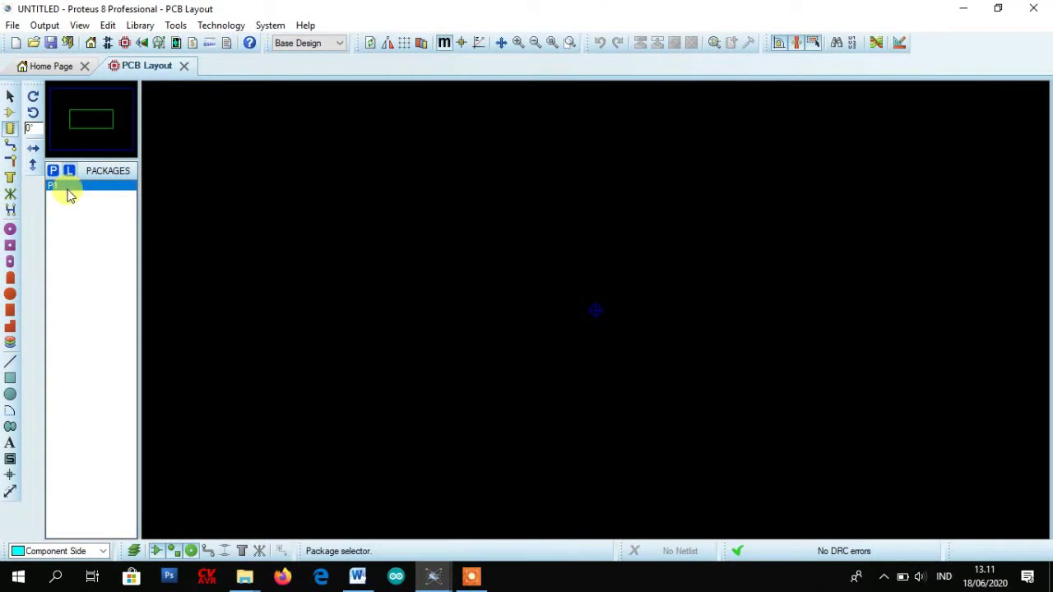
Step: Check the PCB package assigned to the 2200uF capacitor C1 in the TA MINSIS SKEMATIK schematic
click(438, 582)
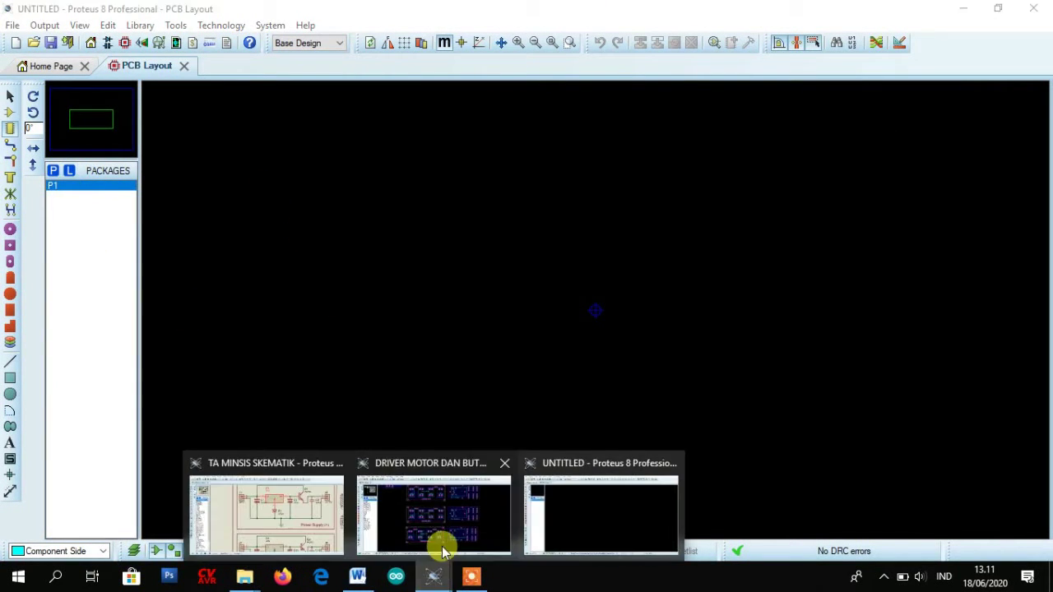
click(294, 513)
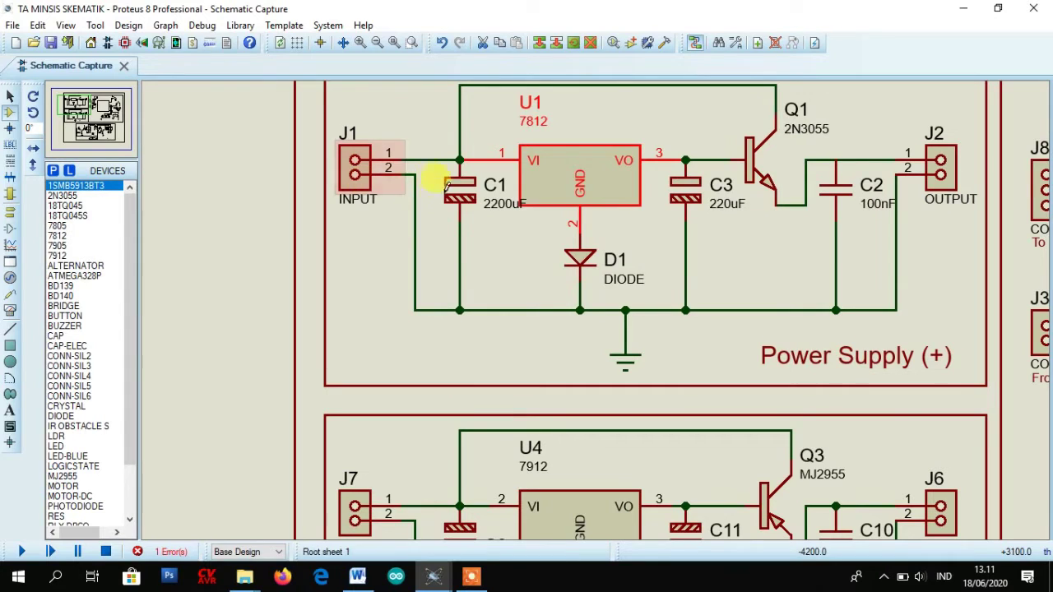
right_click(461, 189)
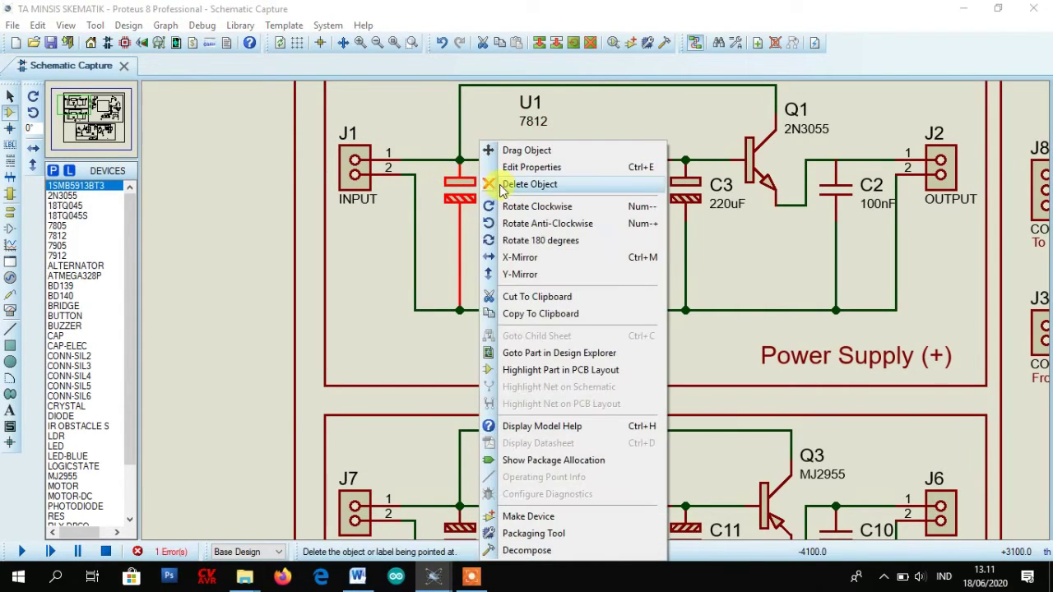
click(506, 168)
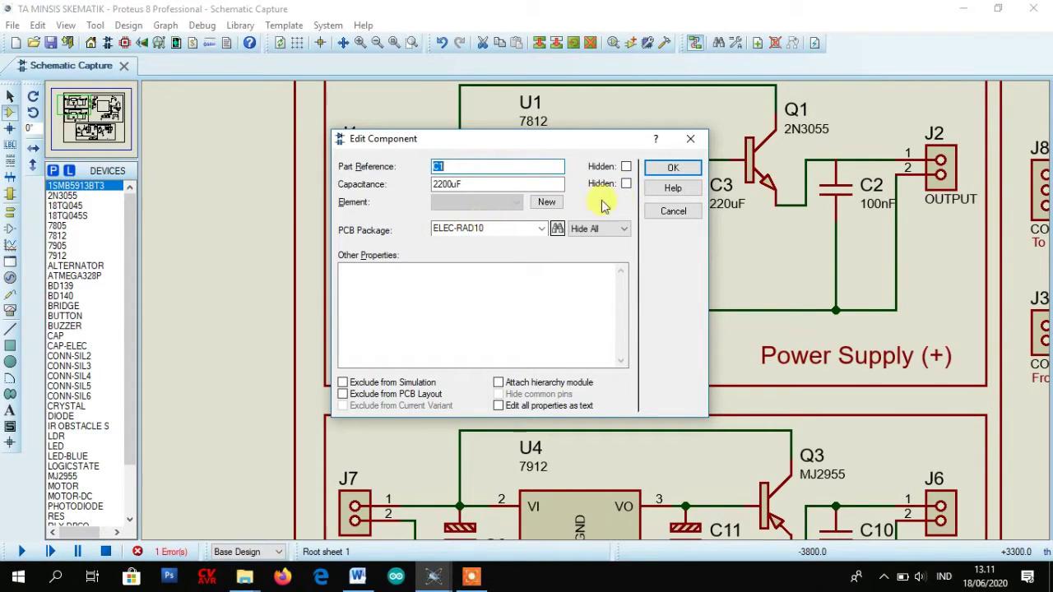
click(673, 169)
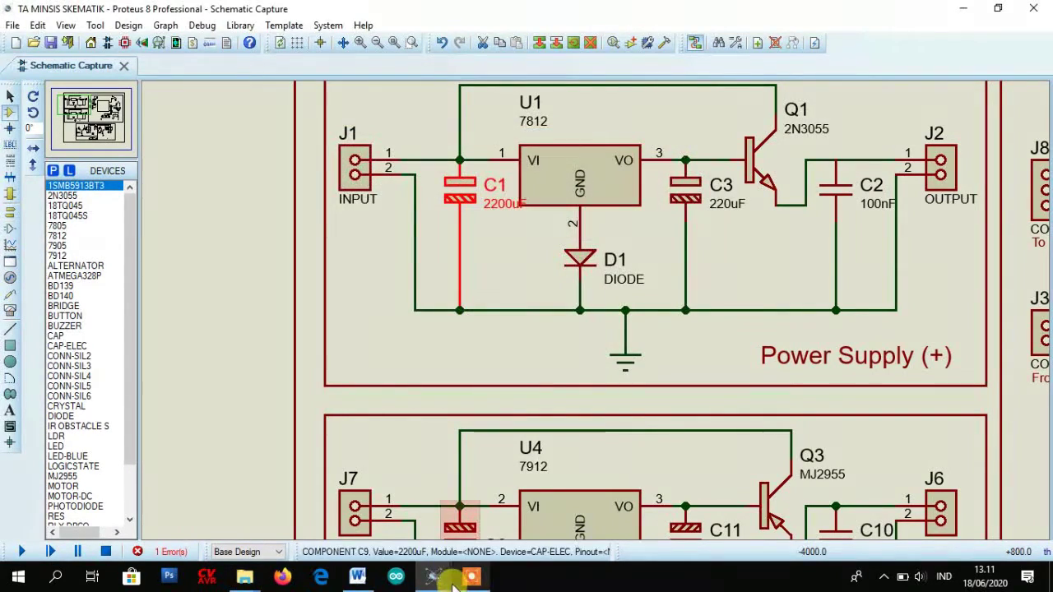
Step: Search the untitled PCB layout's package library for ELEC-RAD and add ELEC-RAD10, ELEC-RAD20 and ELEC-RAD25 to the package list
mouse_move(445, 576)
click(526, 497)
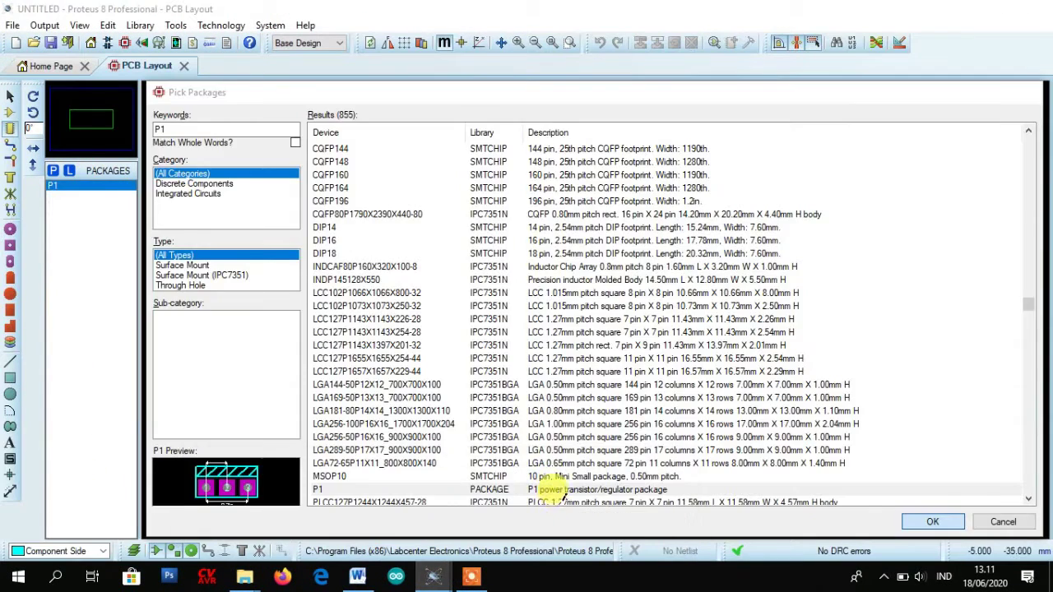
click(54, 172)
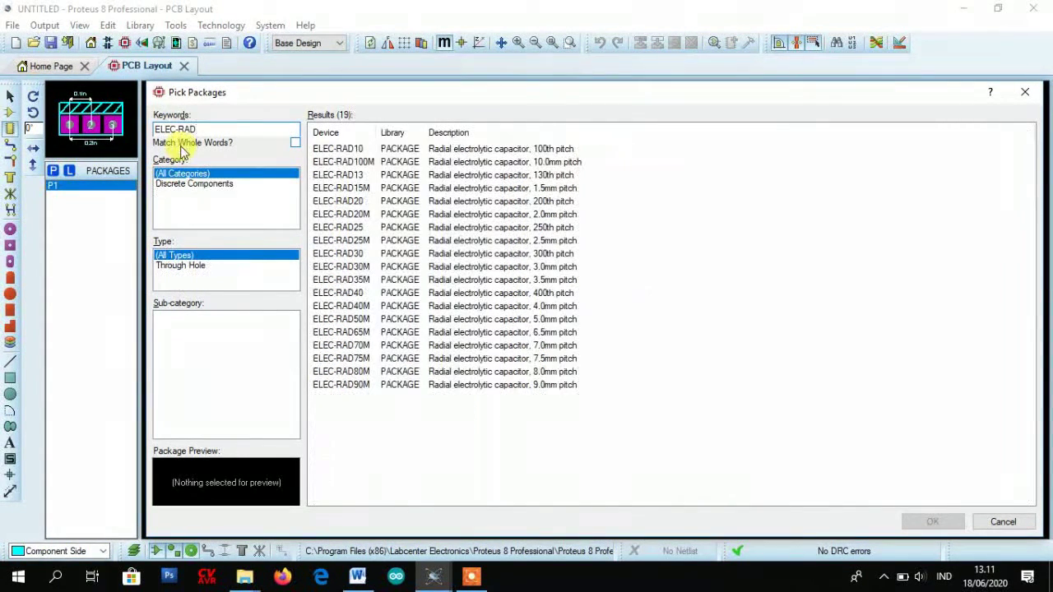
click(388, 149)
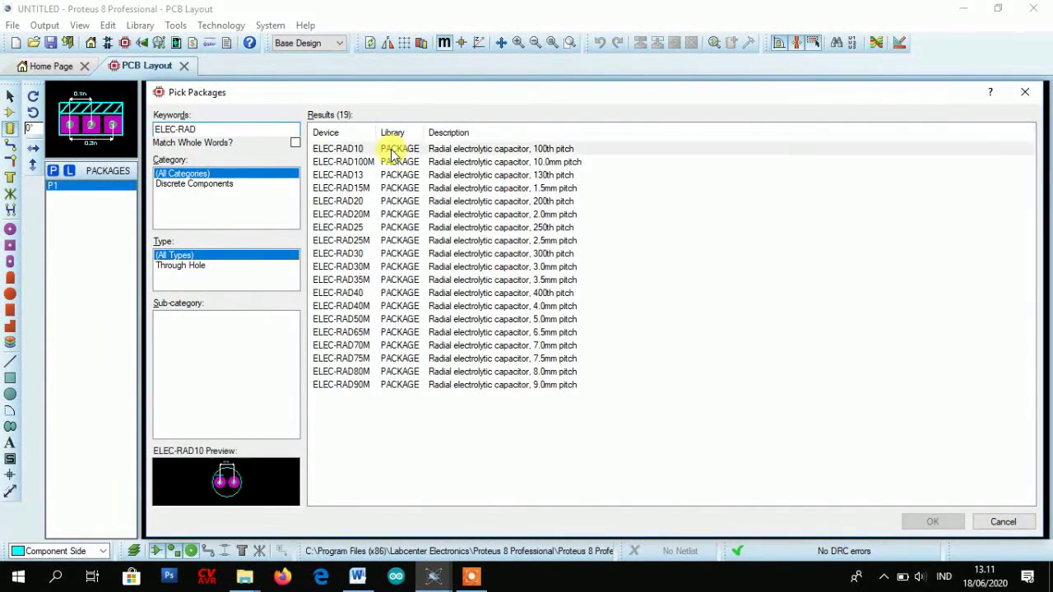
click(378, 191)
click(378, 201)
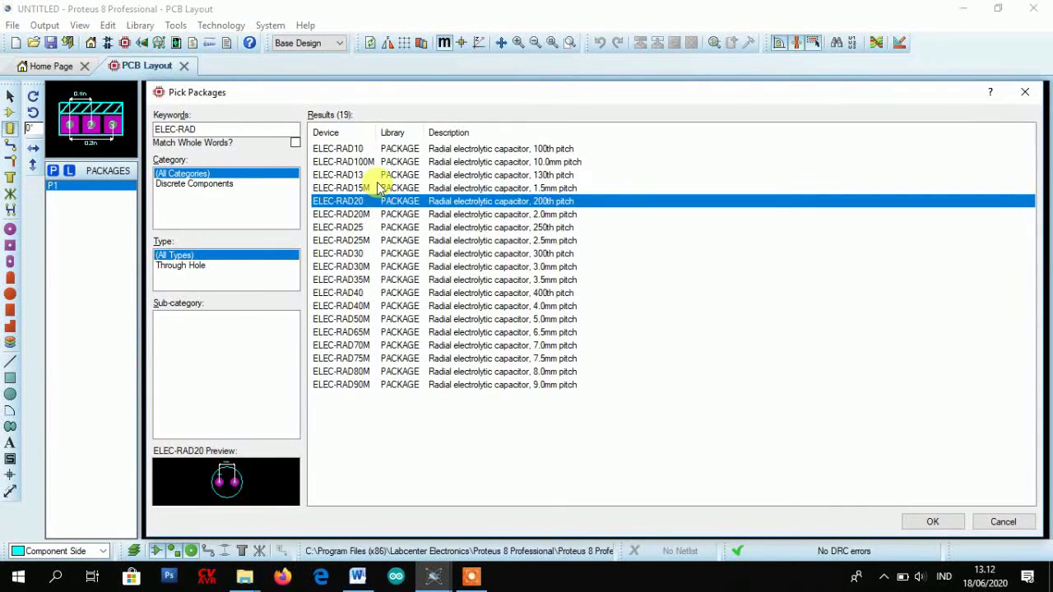
double_click(383, 149)
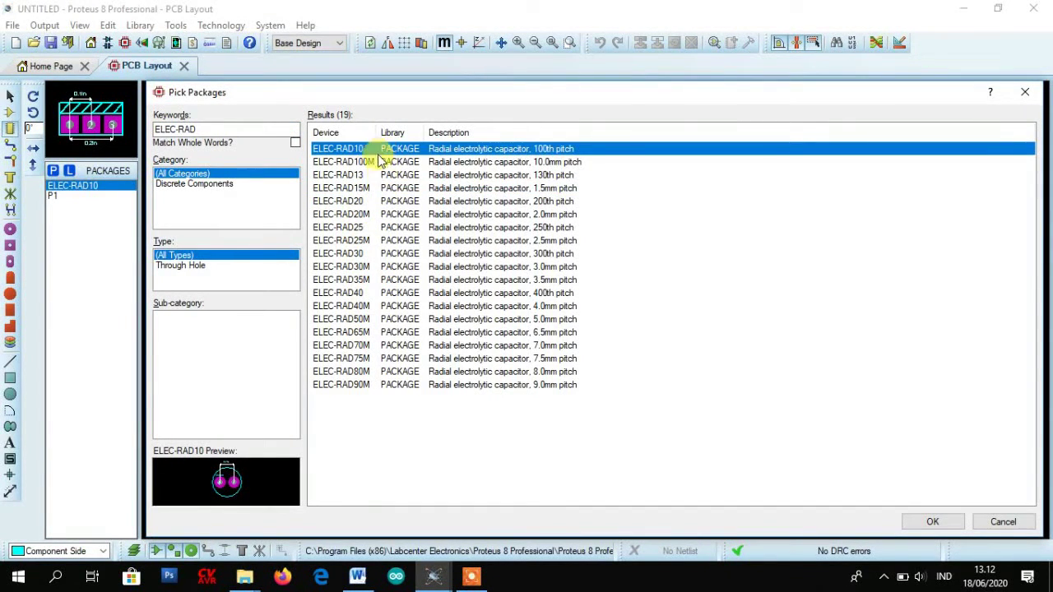
double_click(366, 201)
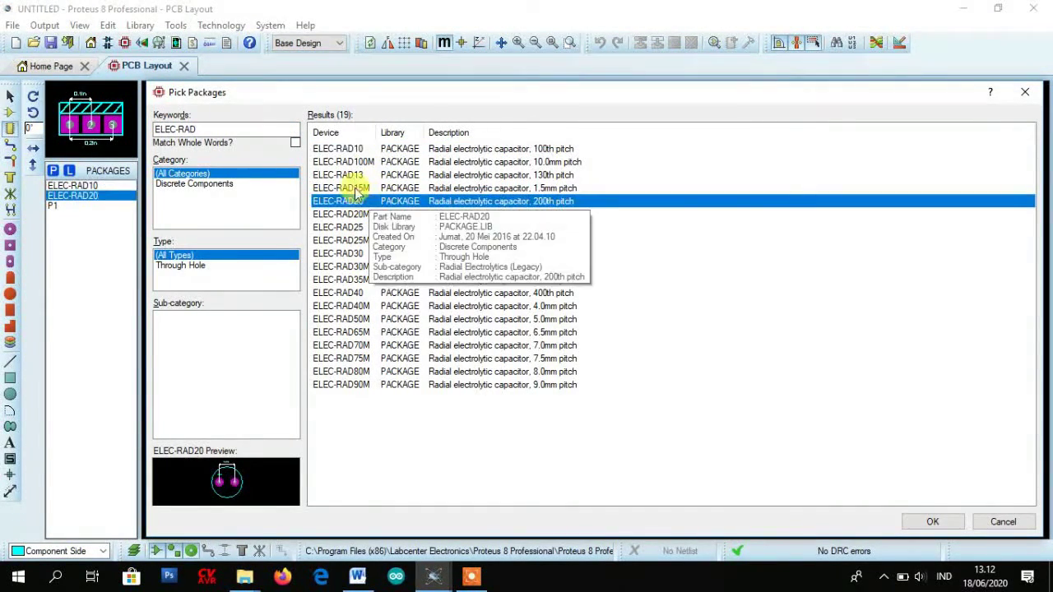
double_click(369, 227)
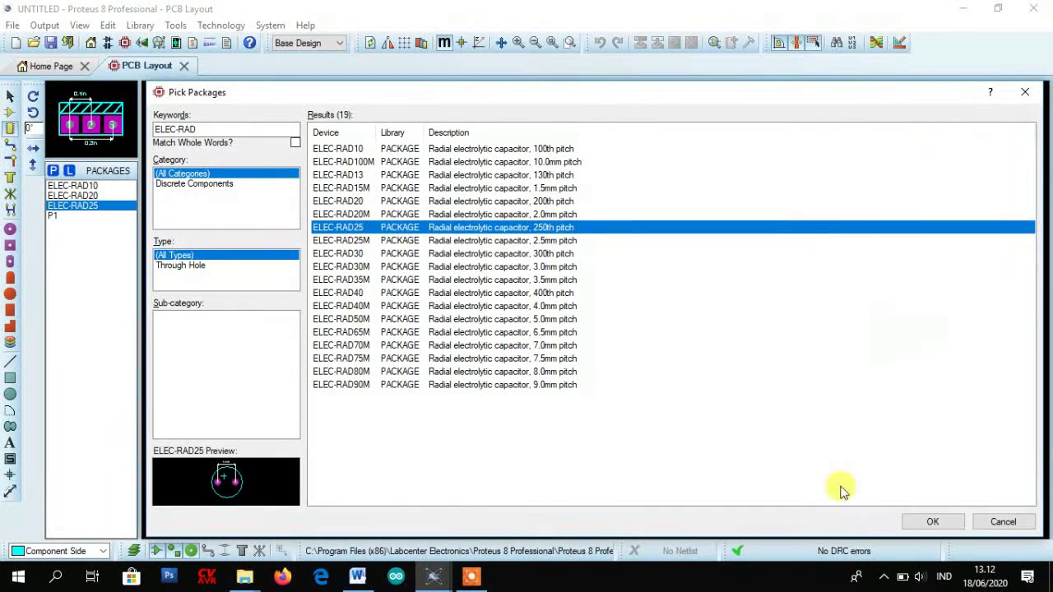
click(933, 523)
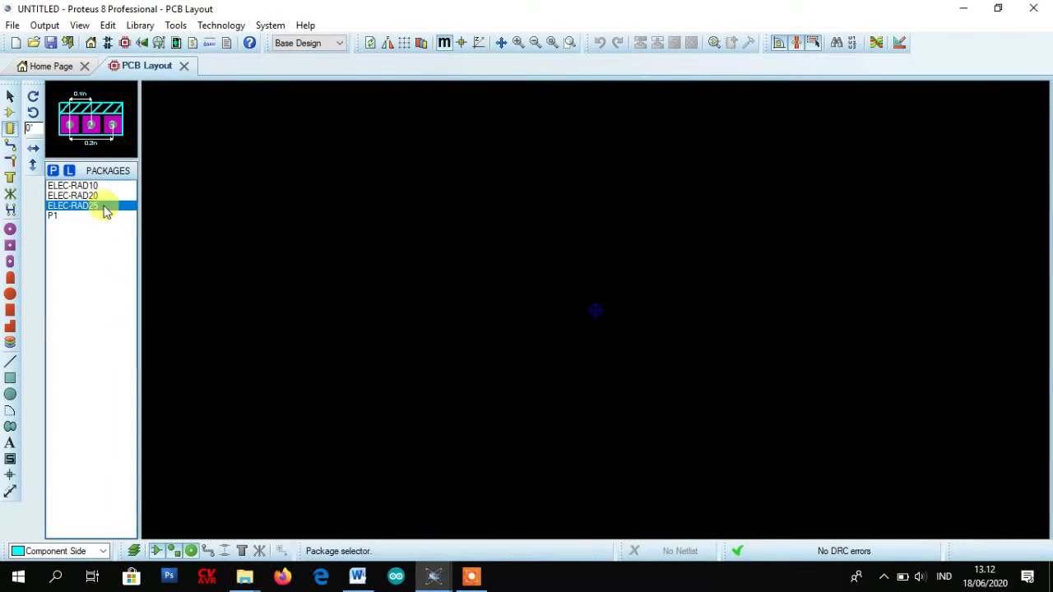
Step: Check the remaining components of the Power Supply (+) circuit in the TA MINSIS SKEMATIK schematic and return to the untitled PCB layout
mouse_move(438, 582)
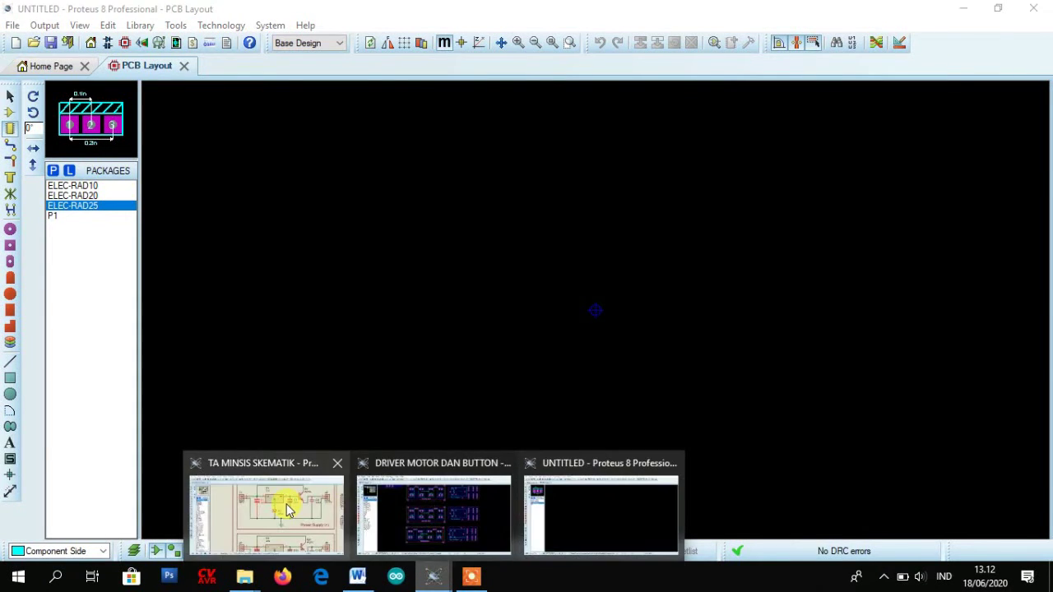
click(282, 503)
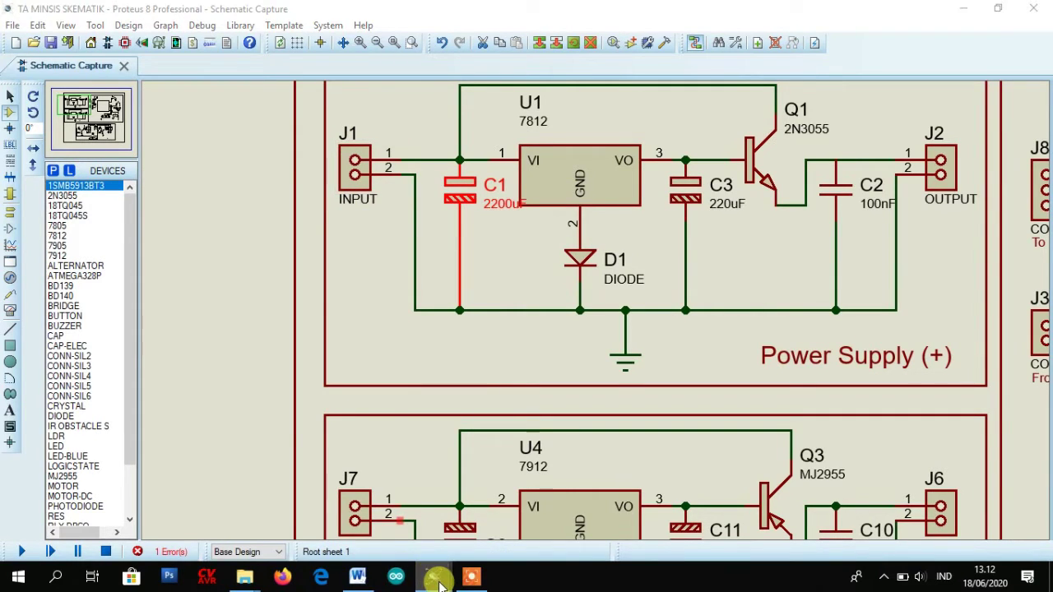
click(543, 518)
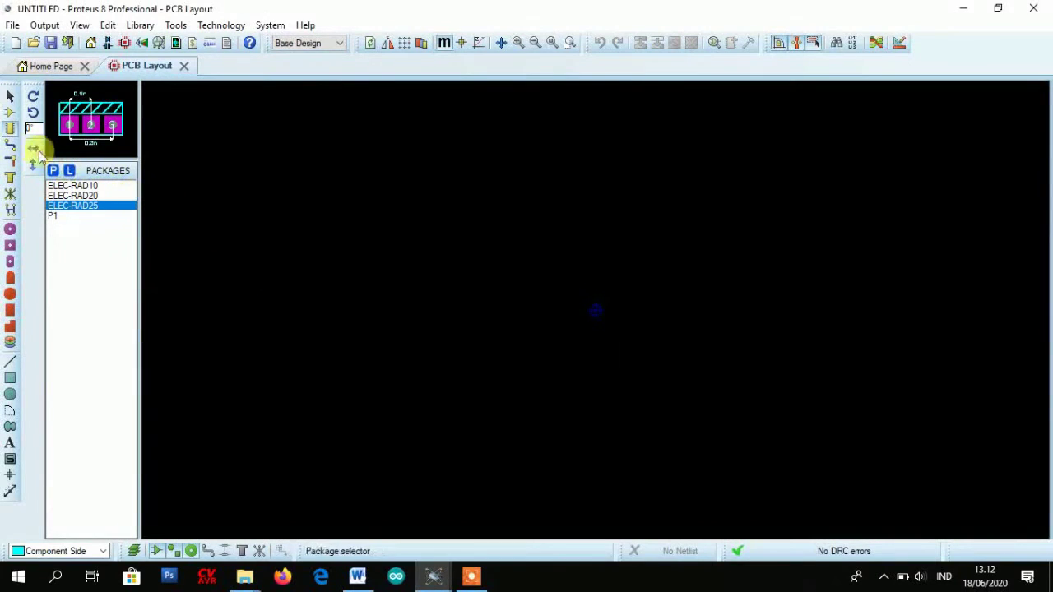
Step: Search the package library for TBLOCK and add the TBLOCK-I2 and TBLOCK-I3 terminal blocks to the package list
click(54, 170)
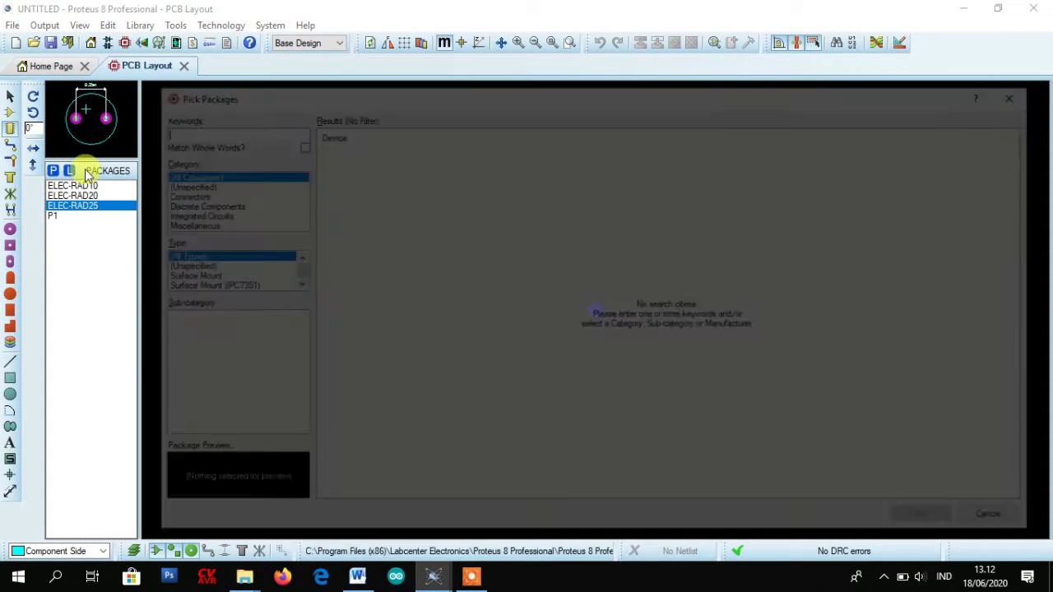
text(T)
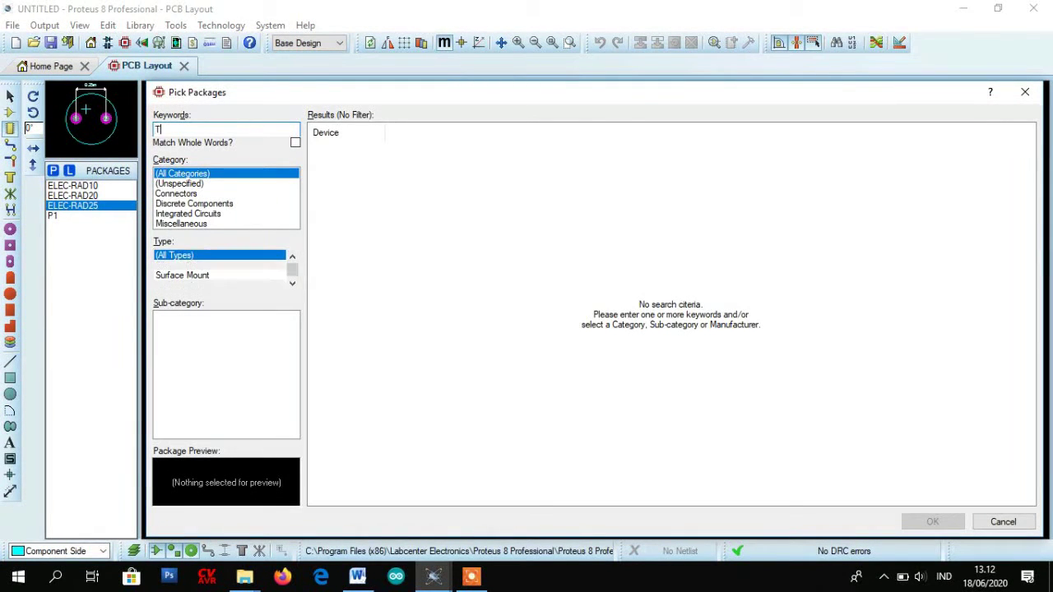
text(-BLOCK)
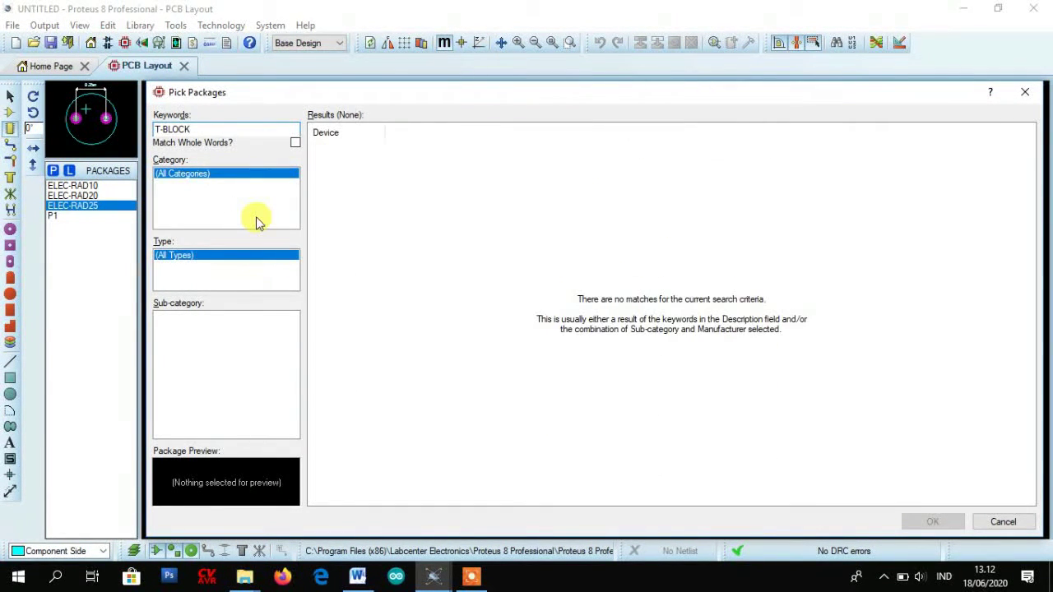
key(BackSpace)
key(BackSpace)
text(BLO)
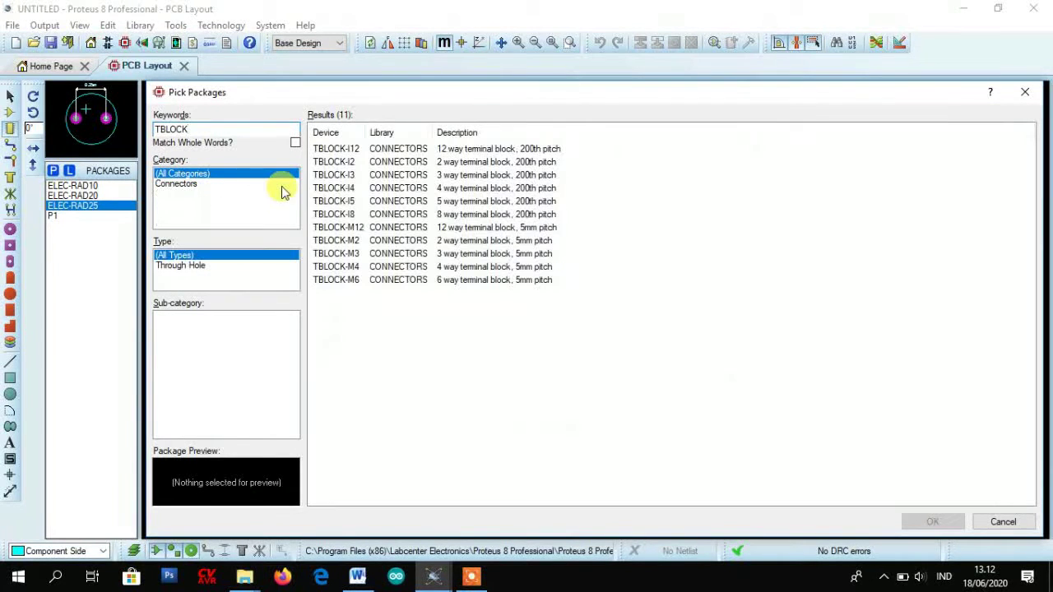
click(338, 164)
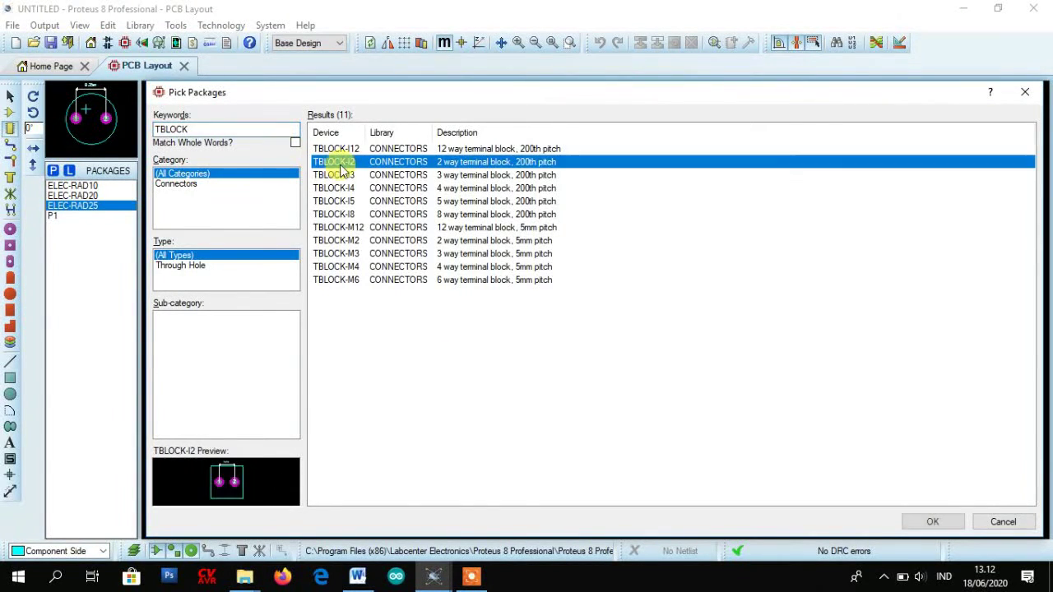
double_click(495, 163)
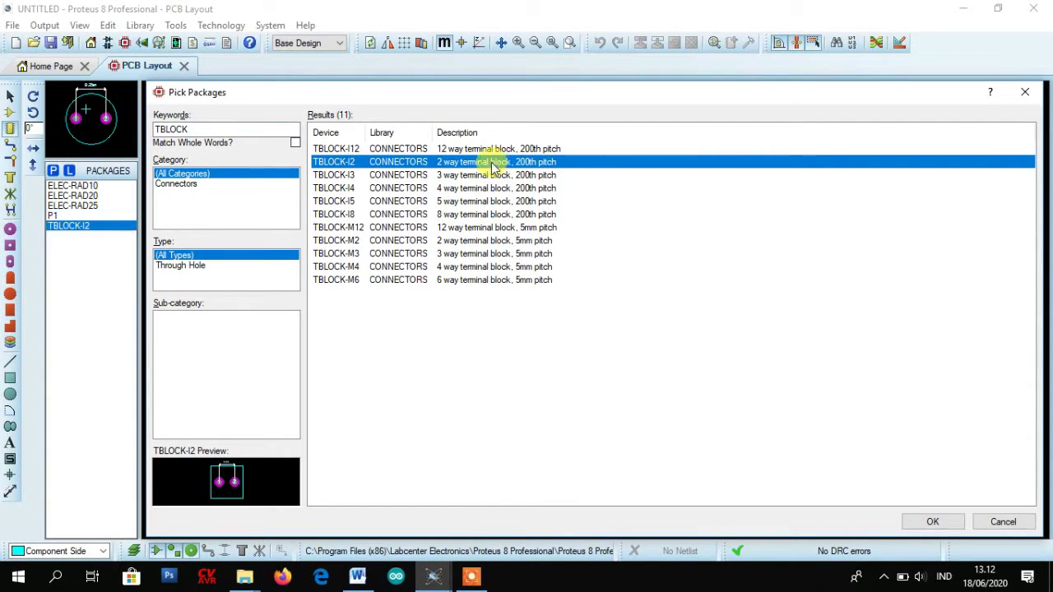
double_click(482, 175)
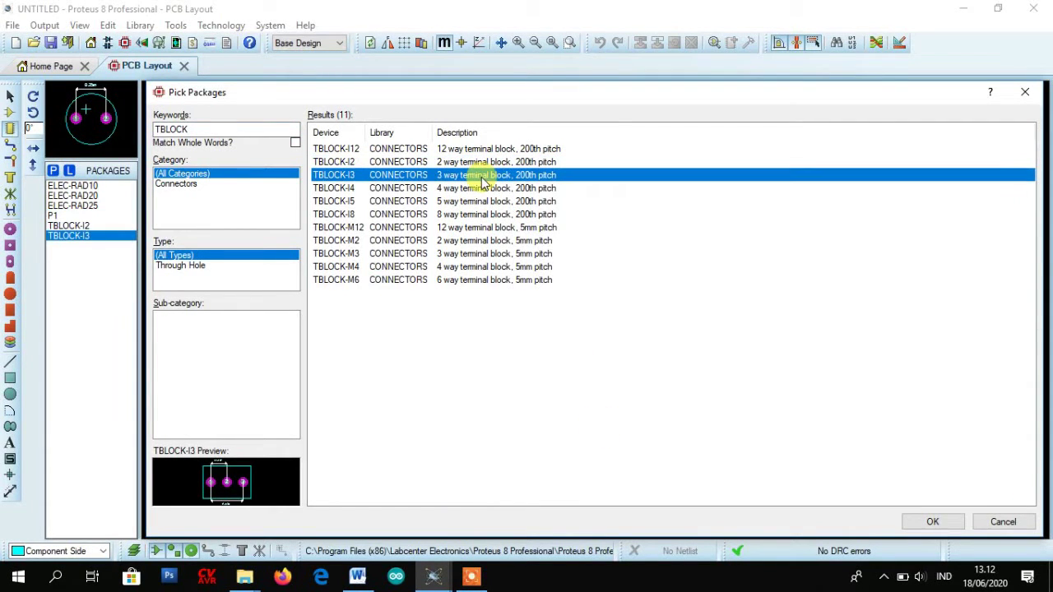
click(932, 518)
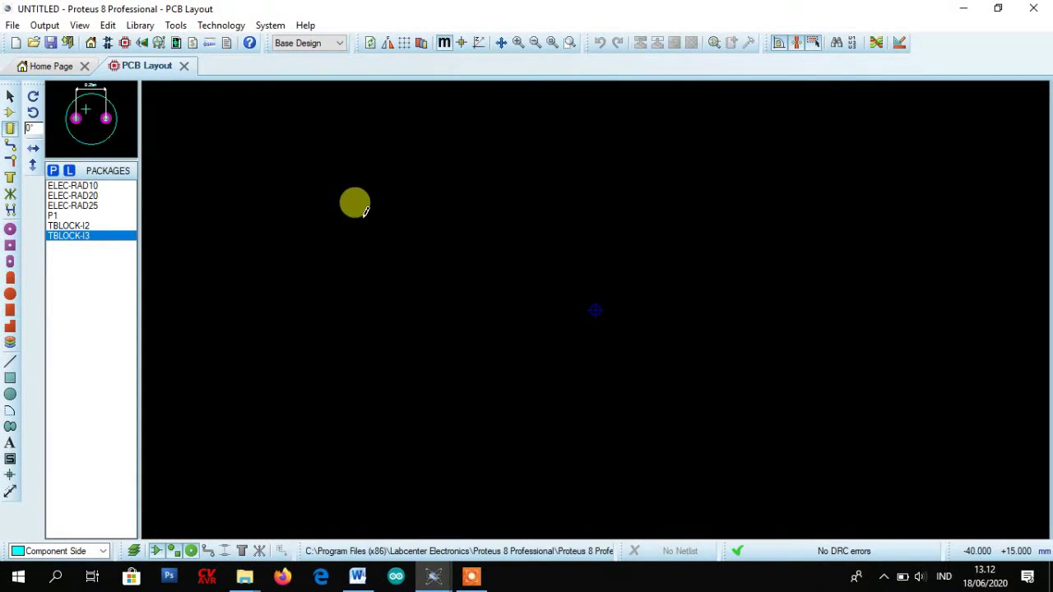
Step: Place the TBLOCK-I3 terminal block in the upper-left area of the board and rotate it anti-clockwise
click(255, 205)
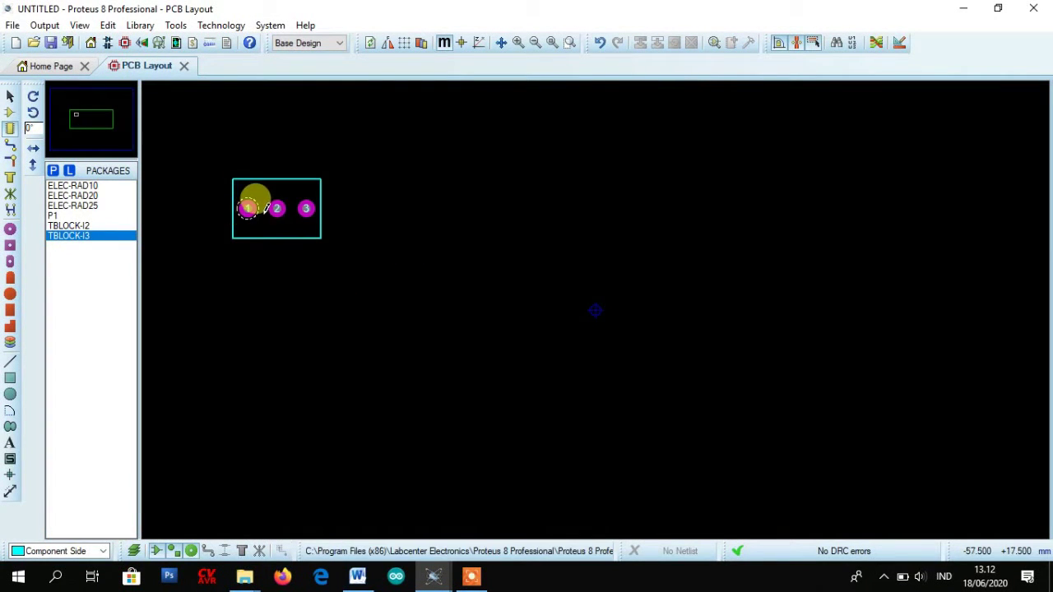
right_click(298, 197)
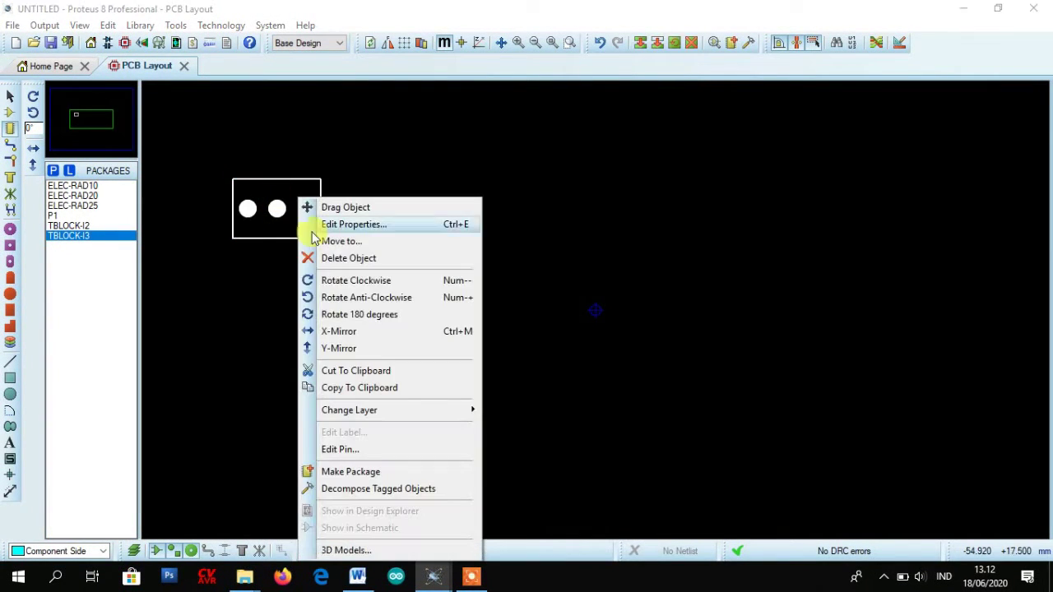
click(335, 298)
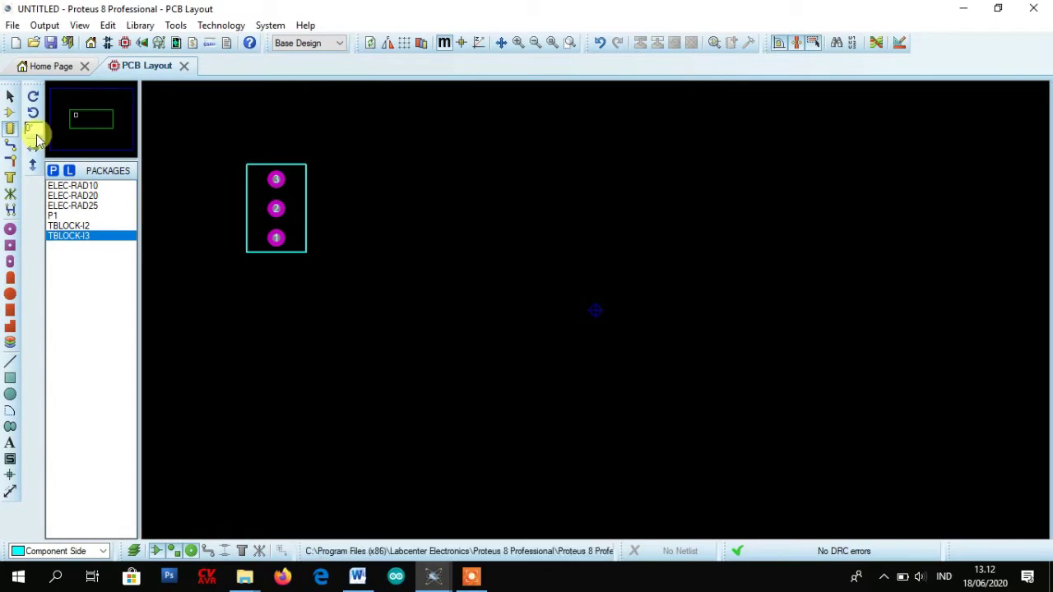
Step: Place an ELEC-RAD25 capacitor beside the terminal block, rotate it clockwise and move it close to the block's right side
click(80, 186)
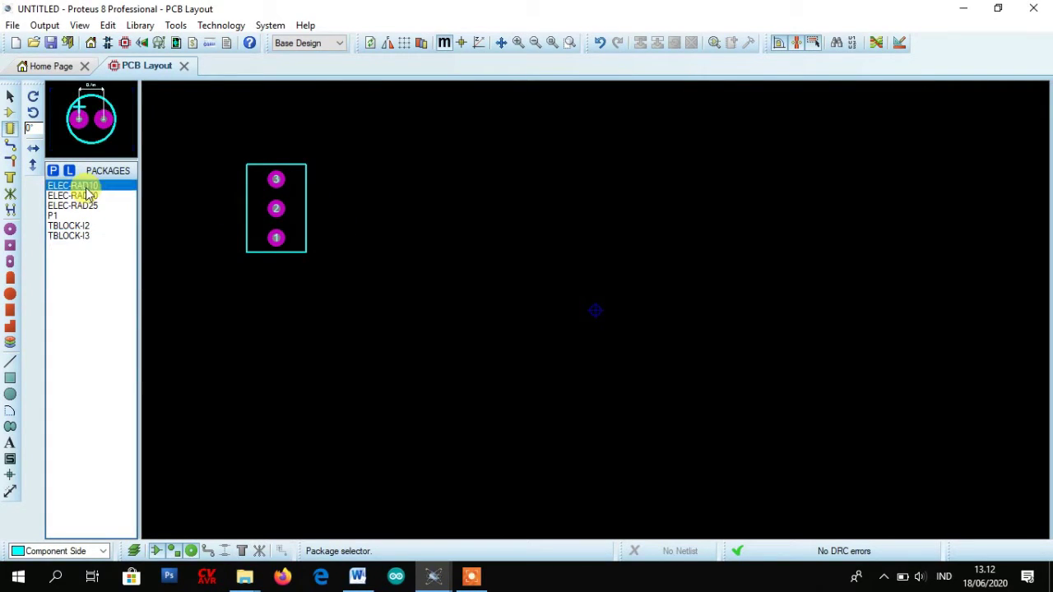
click(90, 205)
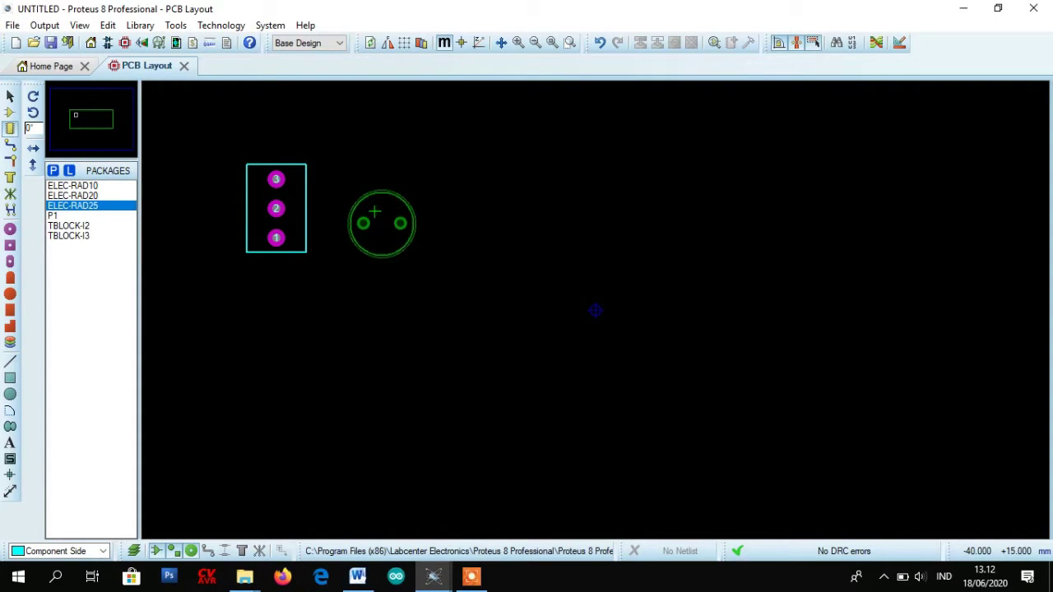
click(372, 174)
right_click(374, 175)
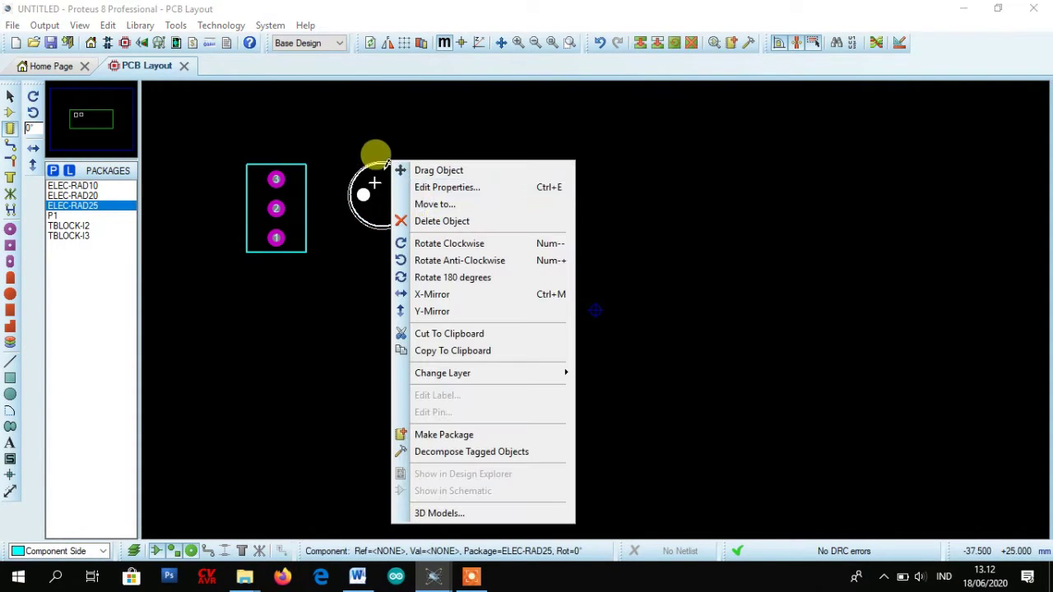
click(432, 242)
drag(389, 191, 360, 190)
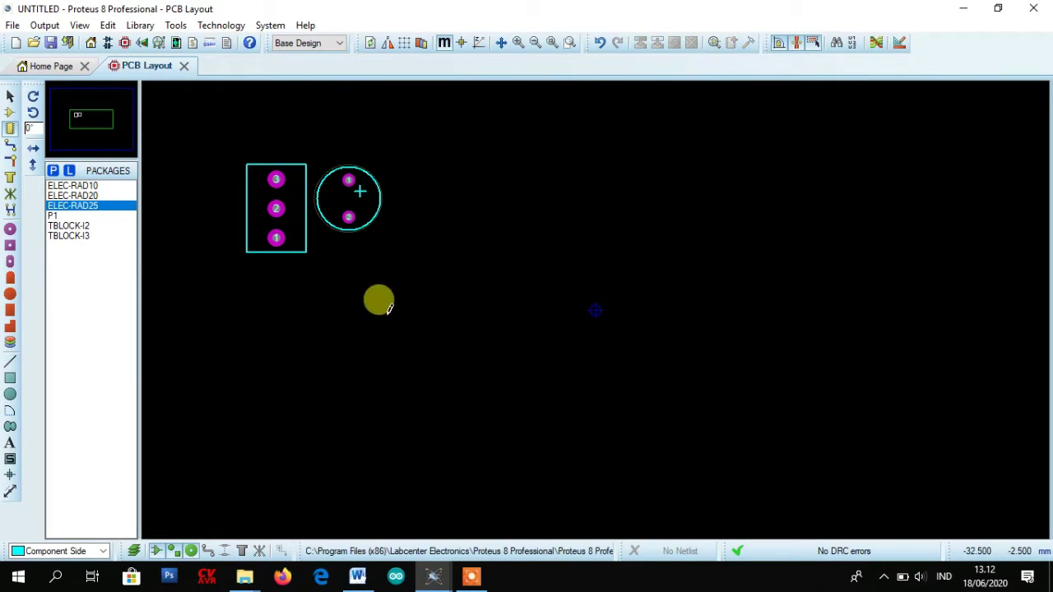
Step: Check C1's connections in the schematic and route a T40 bottom-copper trace from terminal block pin 3 to capacitor pin 1
click(10, 149)
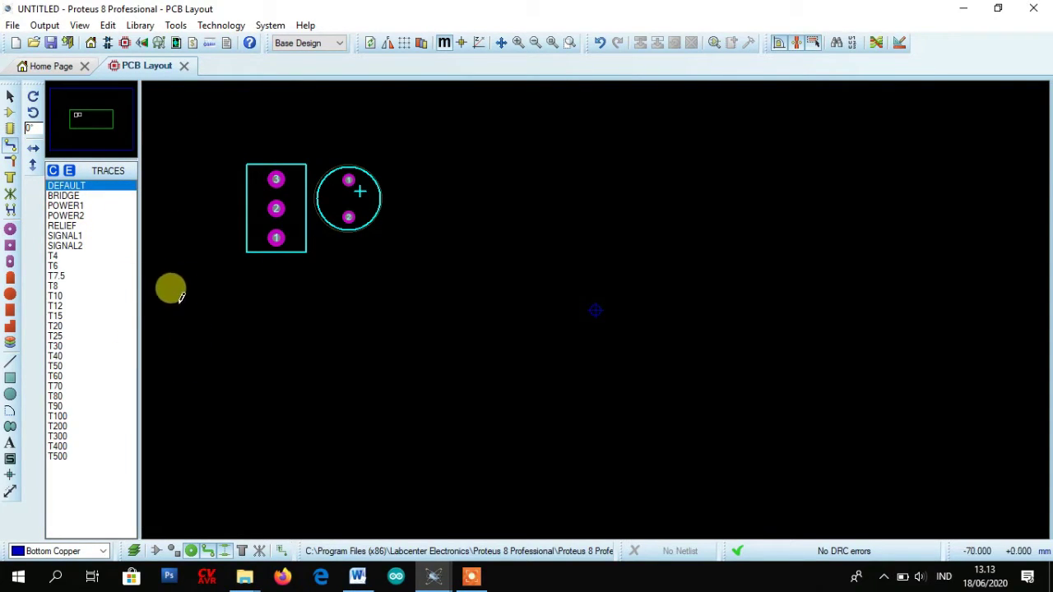
click(55, 357)
mouse_move(426, 580)
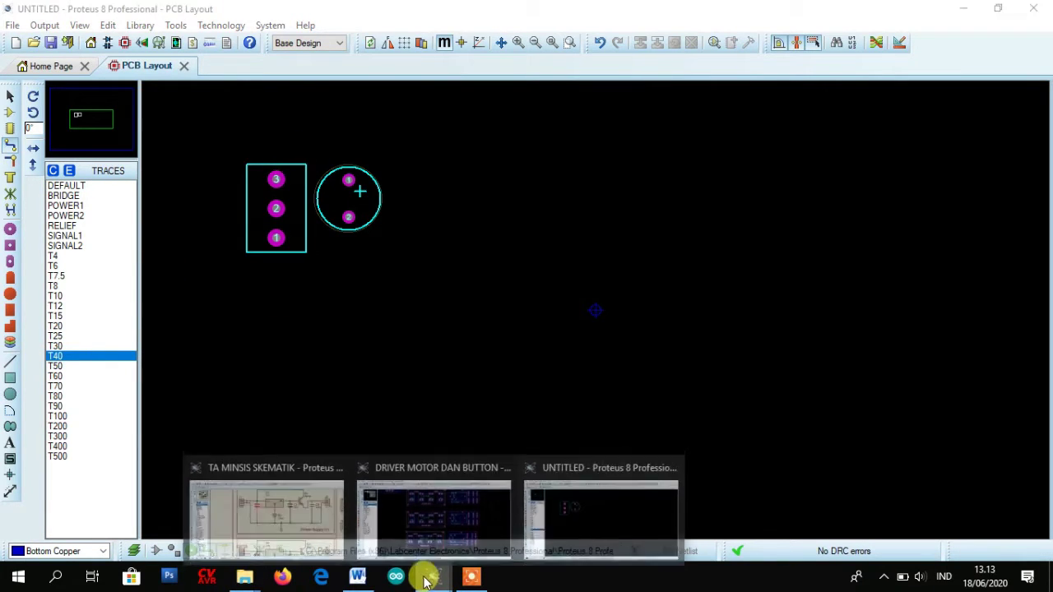
click(303, 504)
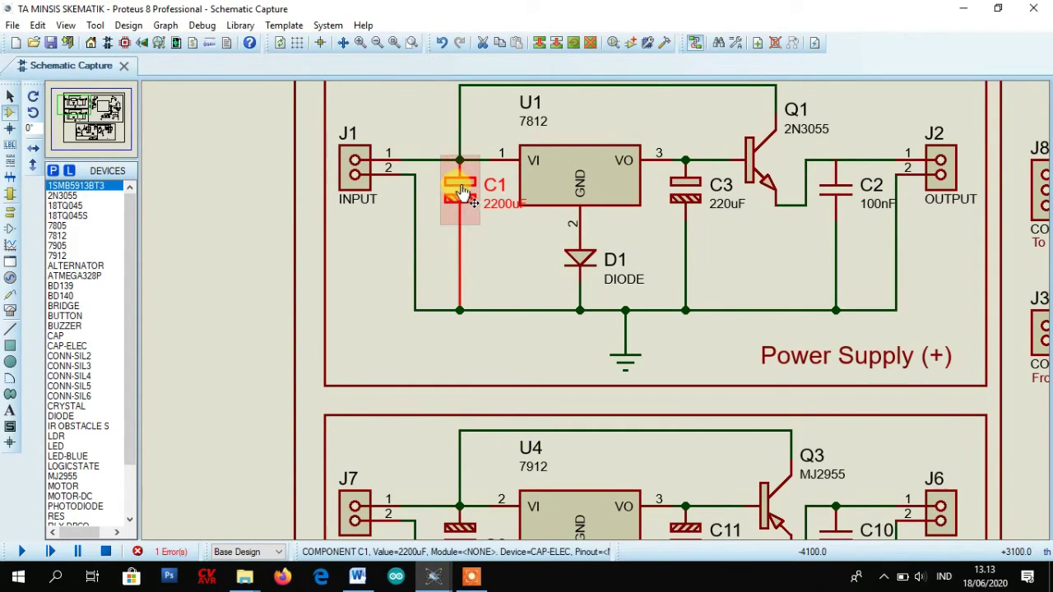
mouse_move(444, 572)
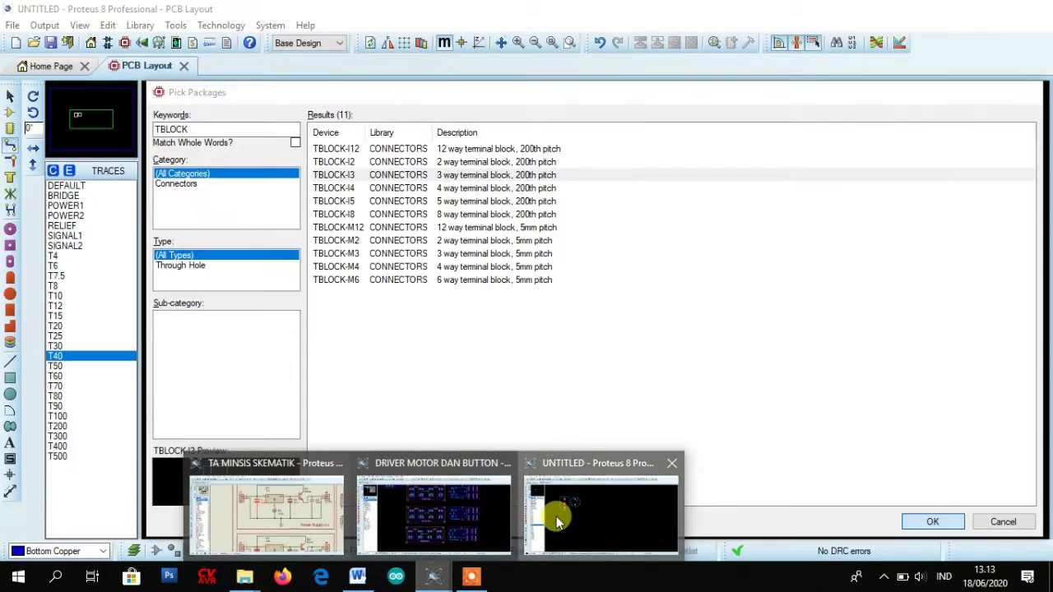
click(556, 515)
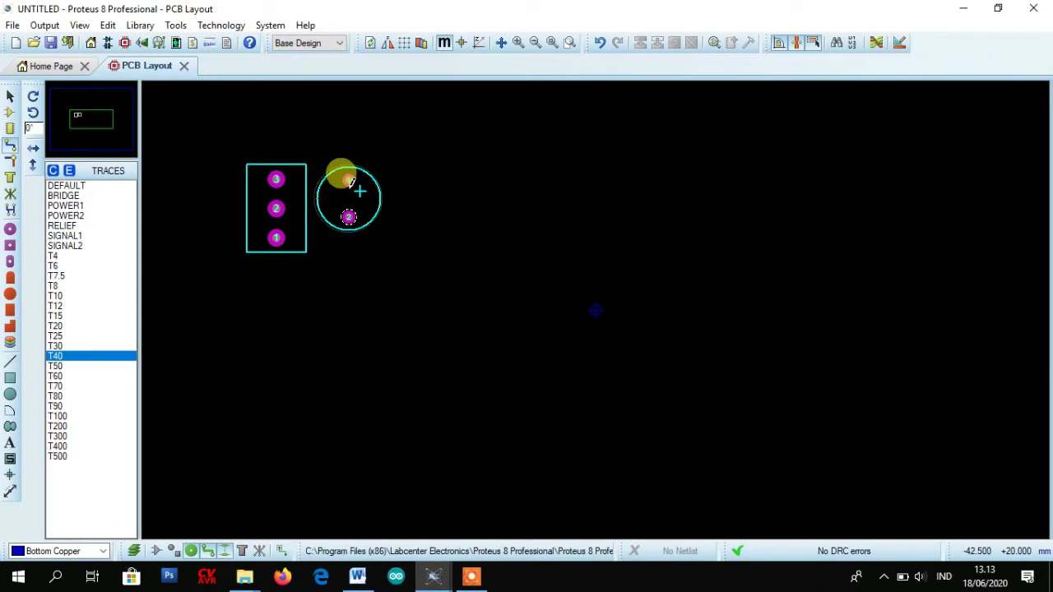
click(278, 181)
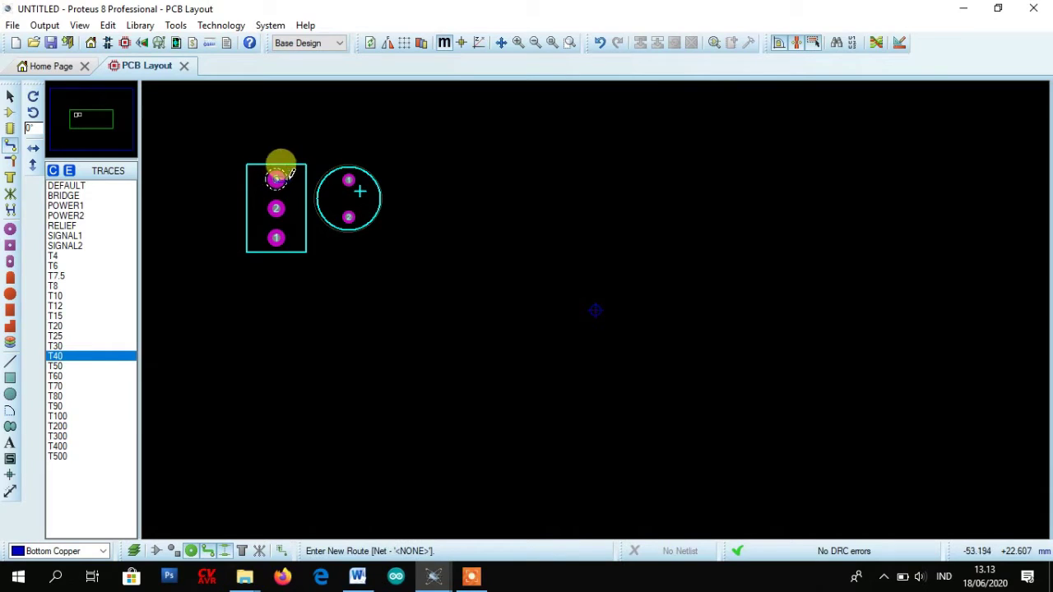
click(349, 179)
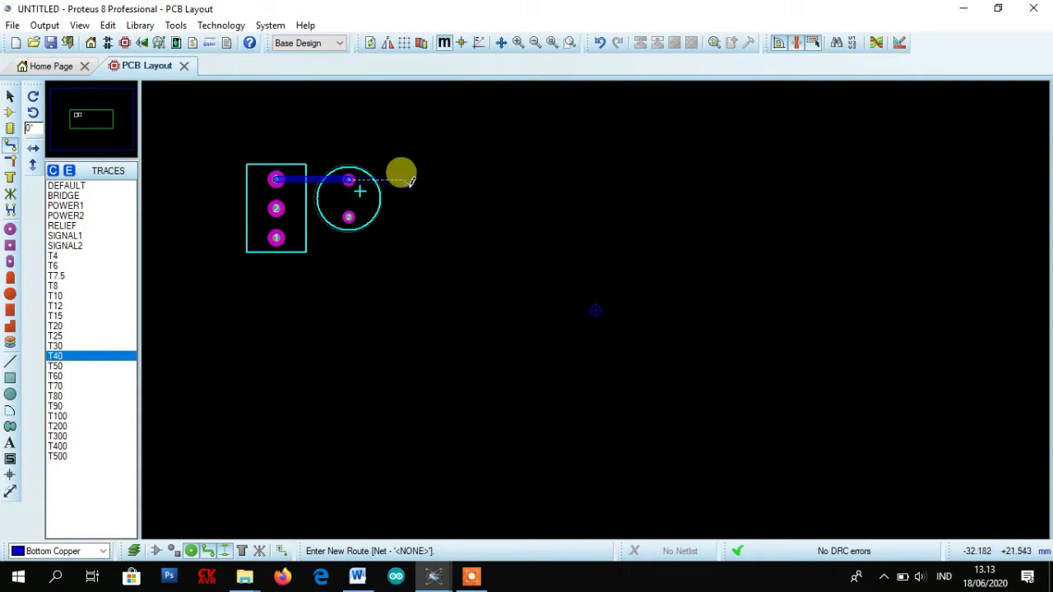
right_click(413, 191)
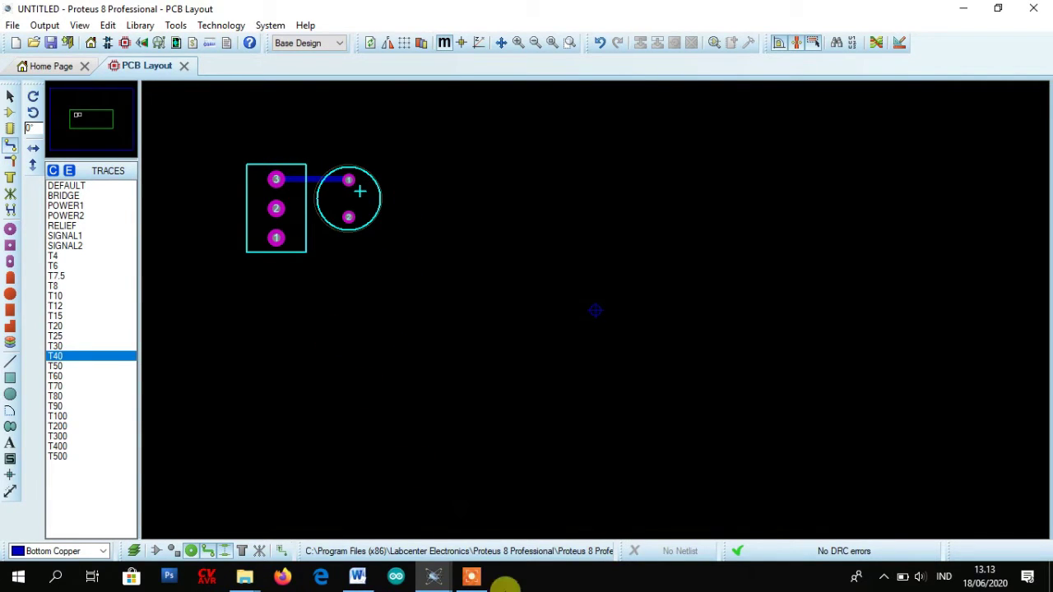
Step: Check how the negative side of C1 connects to J1 in the TA MINSIS SKEMATIK schematic and deselect C1
mouse_move(433, 575)
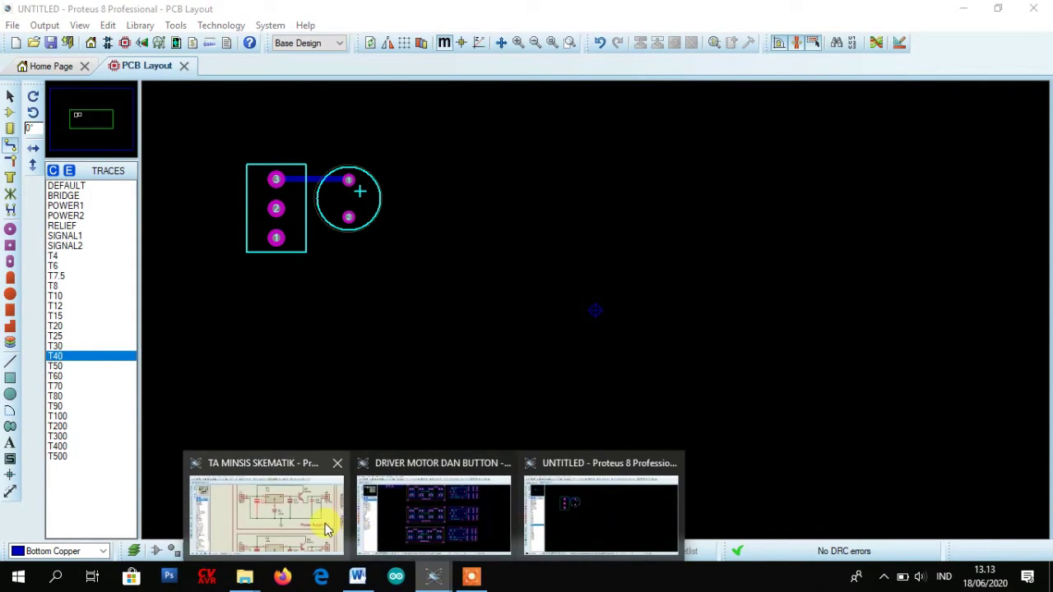
mouse_move(324, 523)
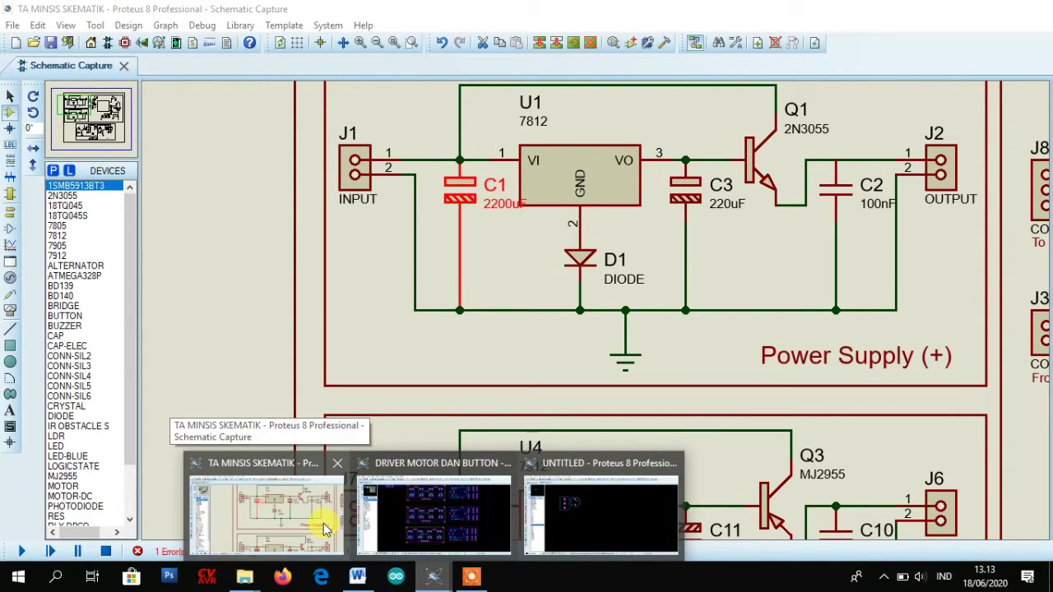
click(325, 527)
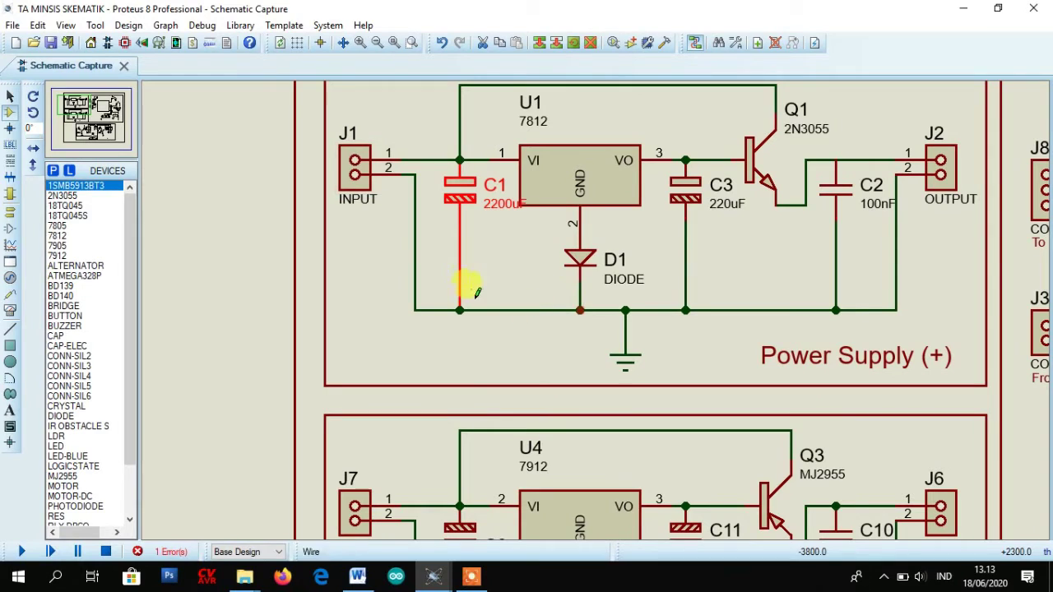
click(489, 259)
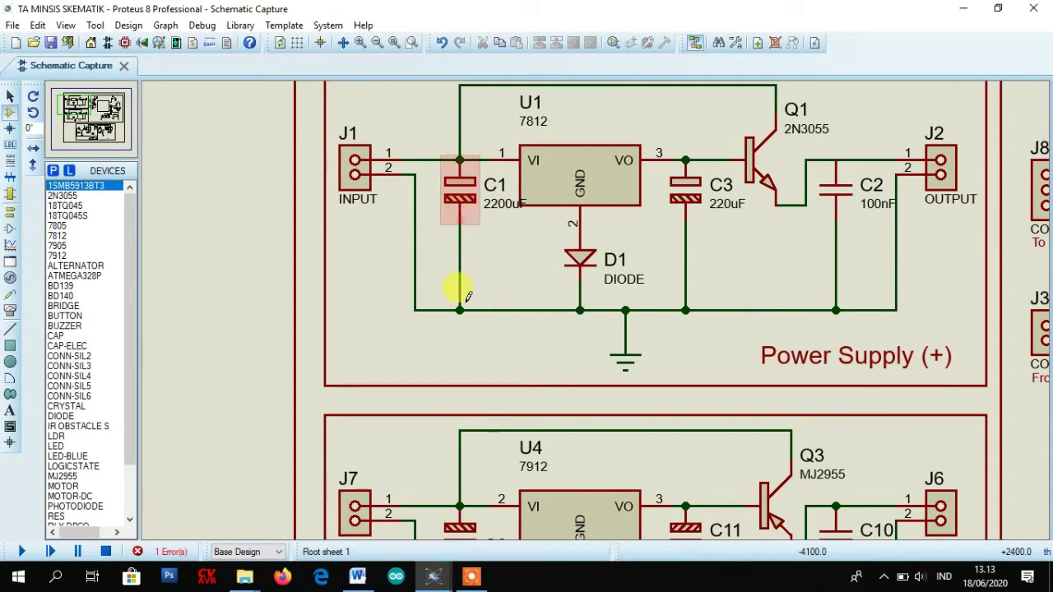
Step: Return to the untitled PCB layout and route a T40 bottom-copper trace from terminal block pin 1 to capacitor pin 2
click(445, 575)
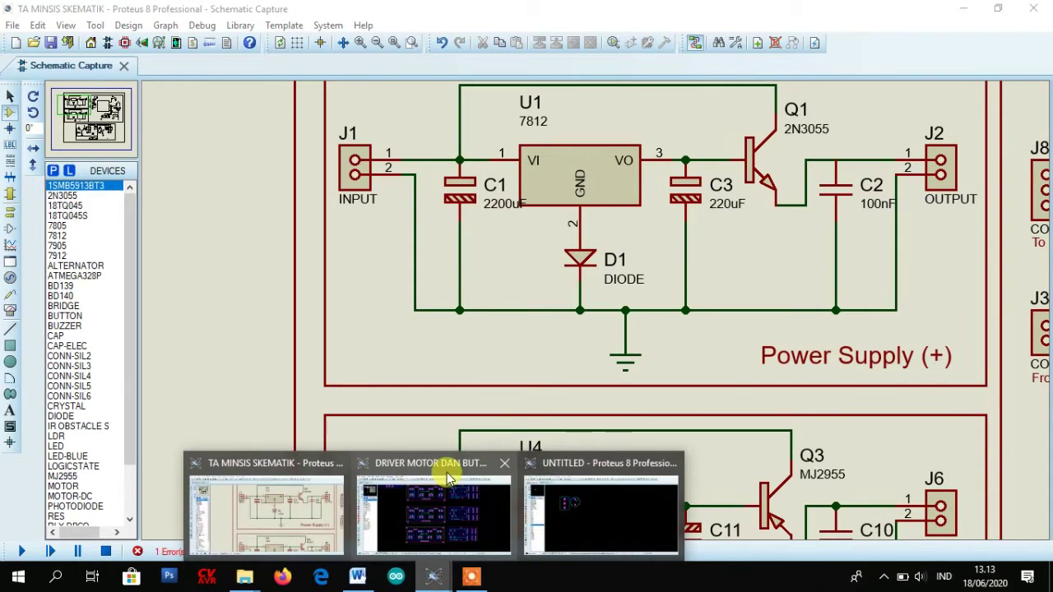
click(578, 516)
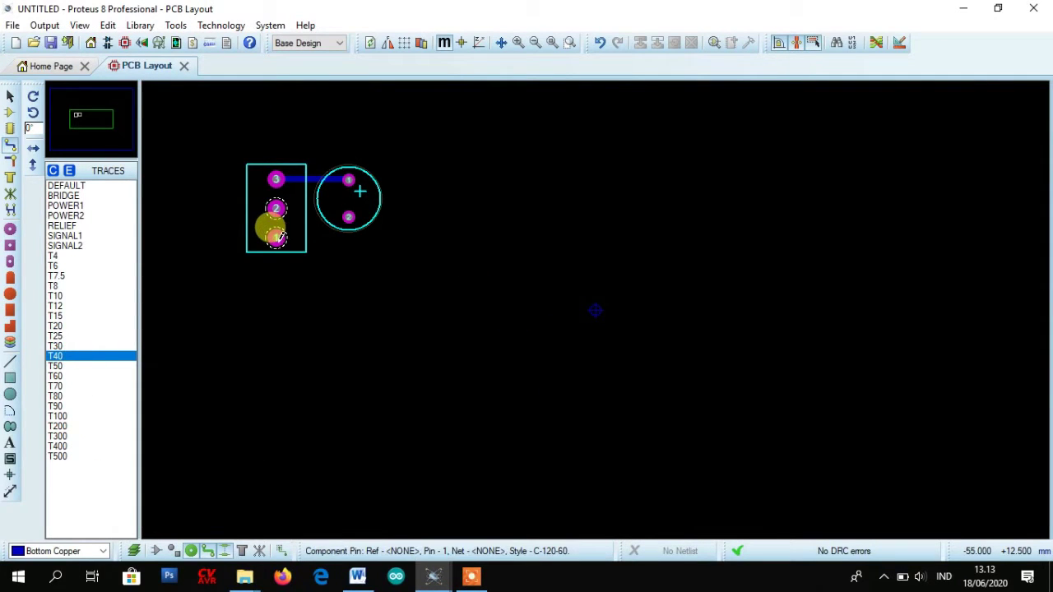
click(277, 238)
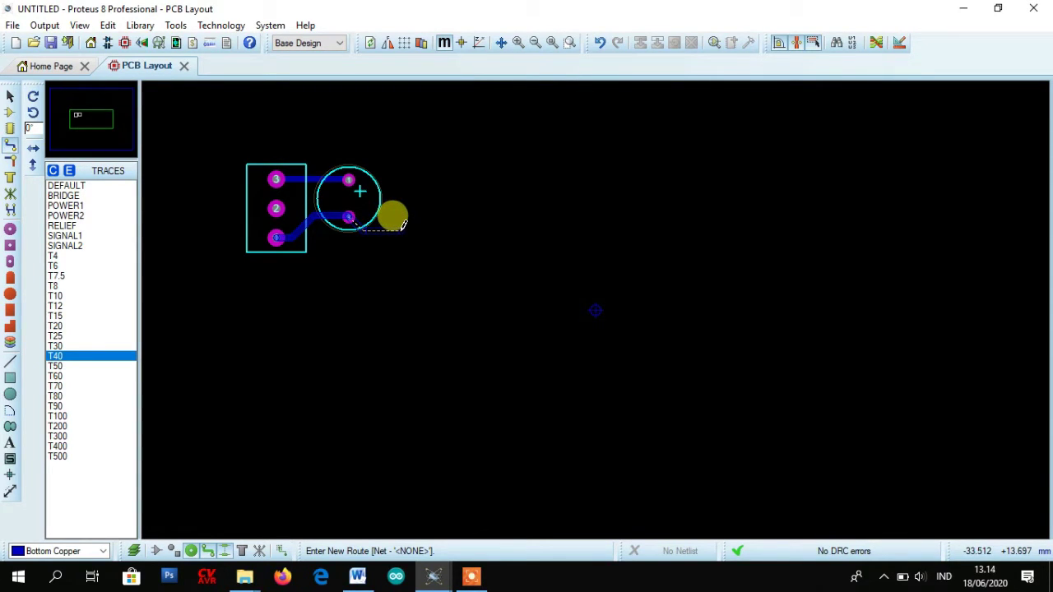
right_click(402, 225)
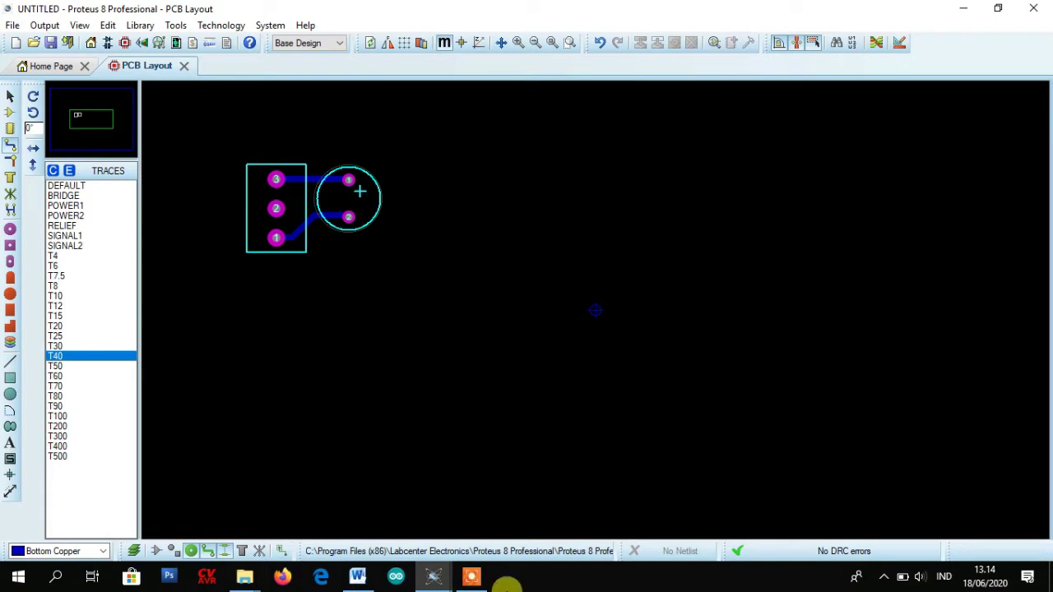
Step: Check in the TA MINSIS SKEMATIK schematic how U1 (7812) connects after C1
mouse_move(435, 577)
click(306, 516)
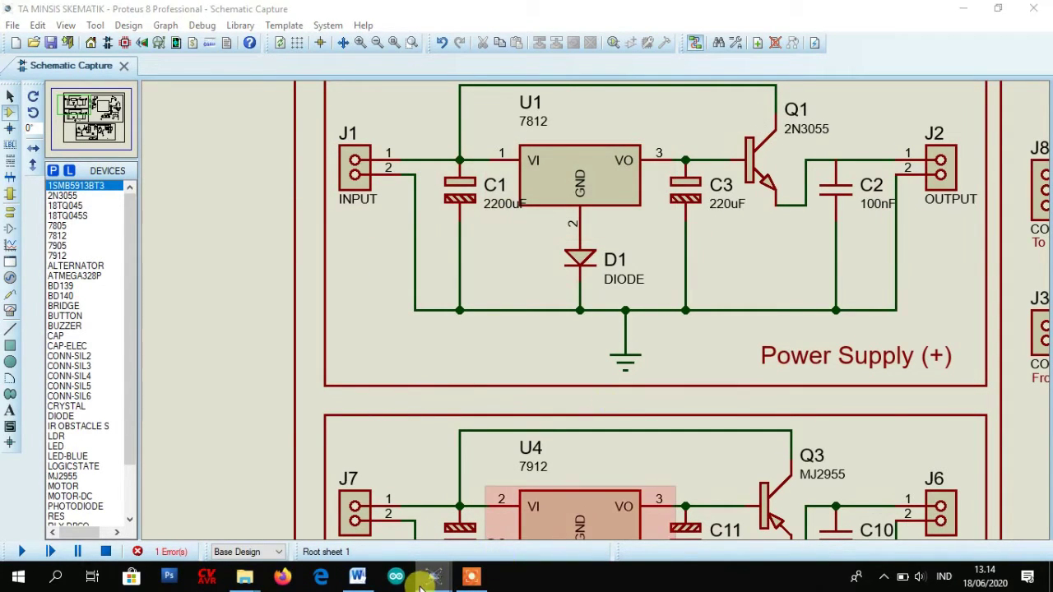
mouse_move(421, 585)
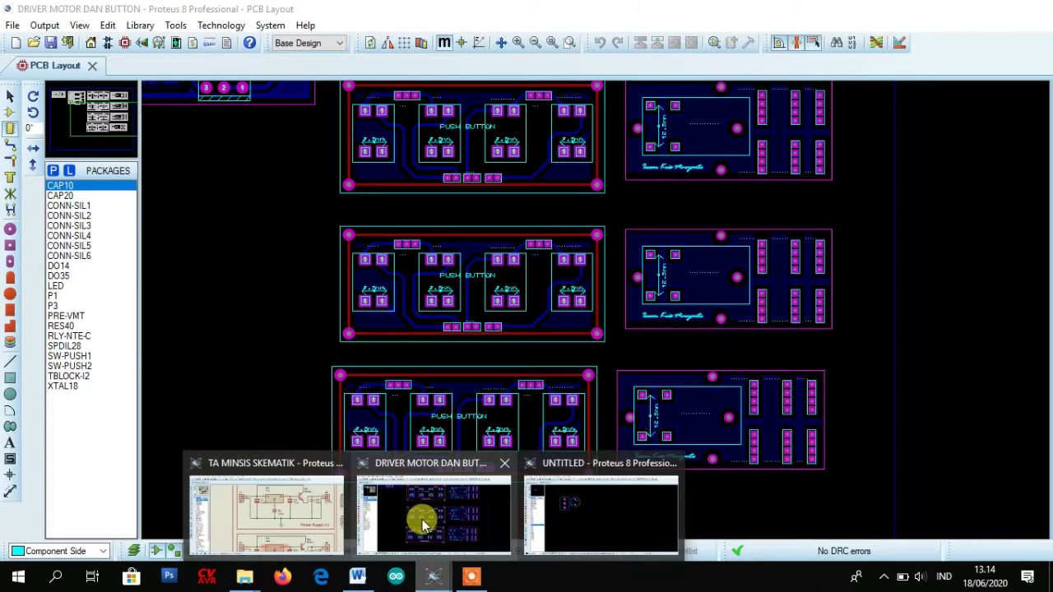
mouse_move(607, 525)
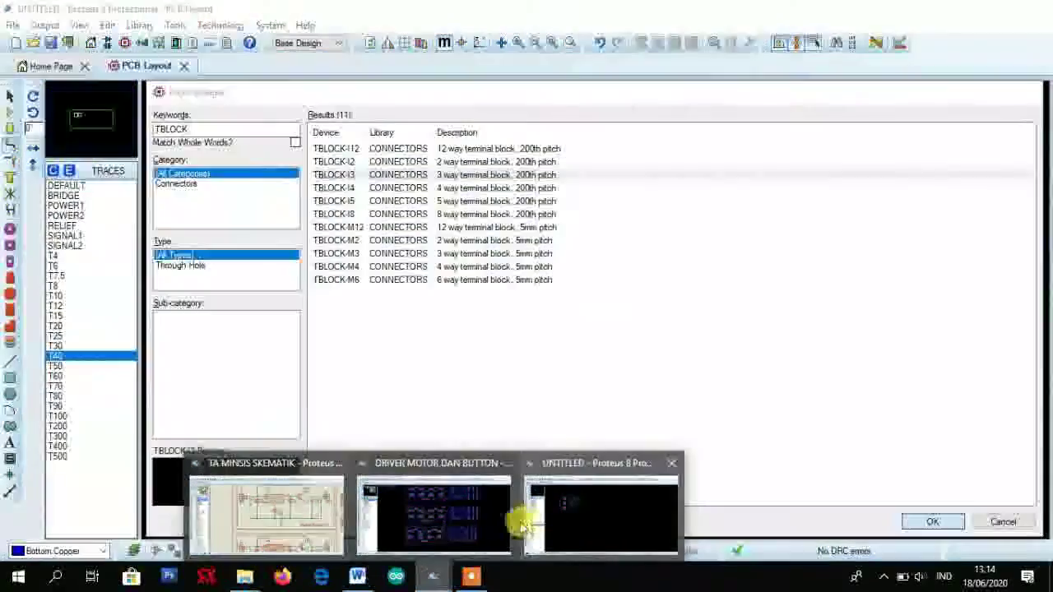
mouse_move(470, 521)
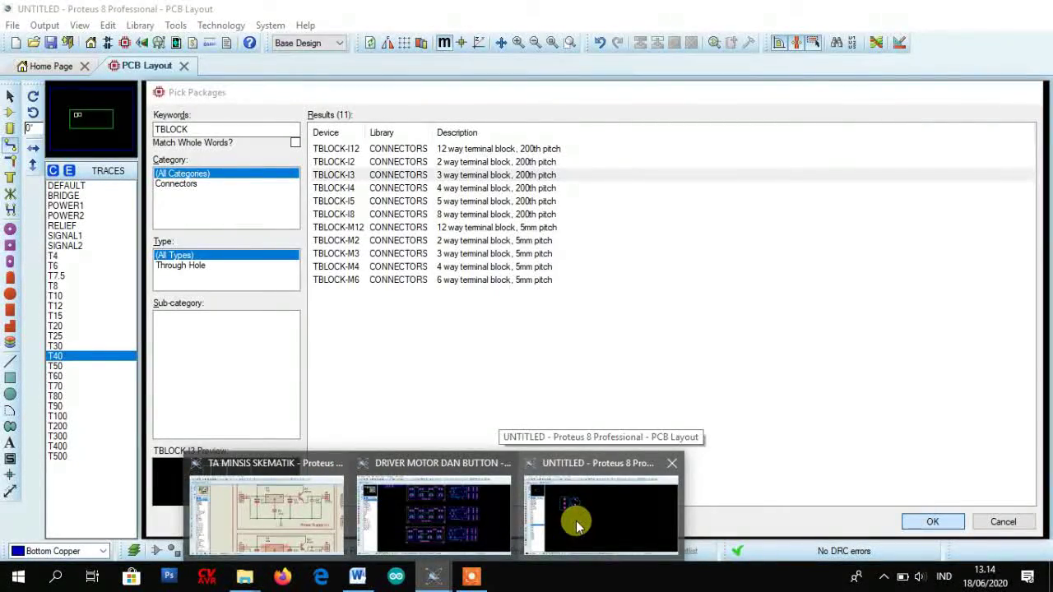
click(576, 527)
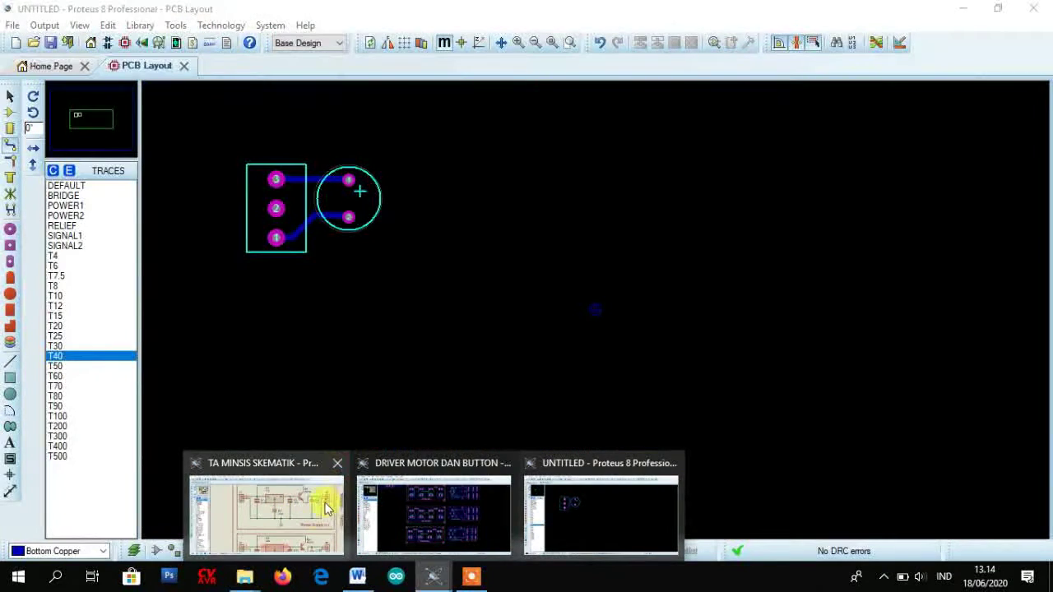
click(304, 525)
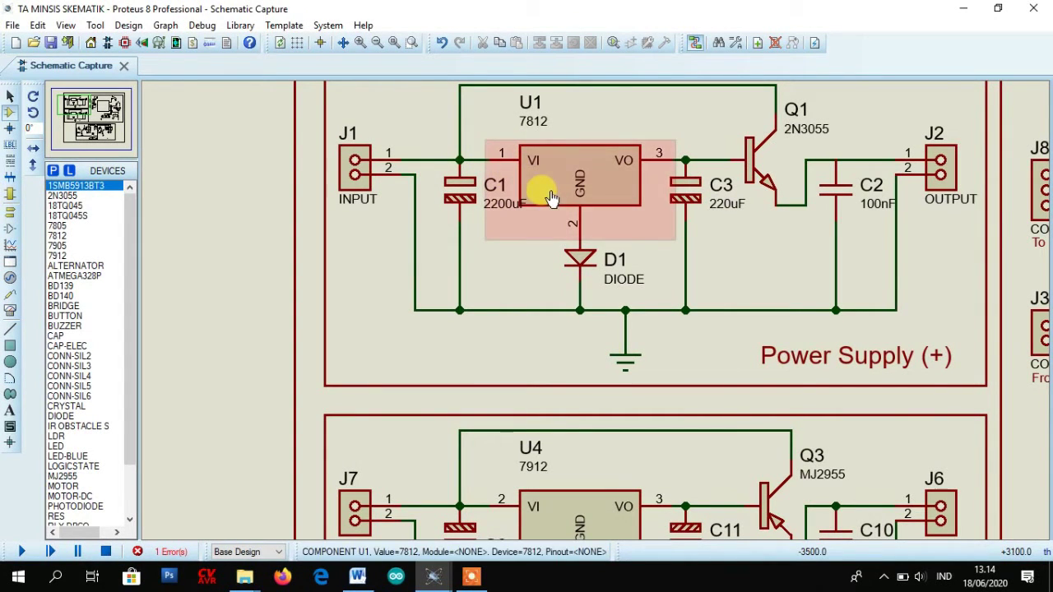
mouse_move(430, 576)
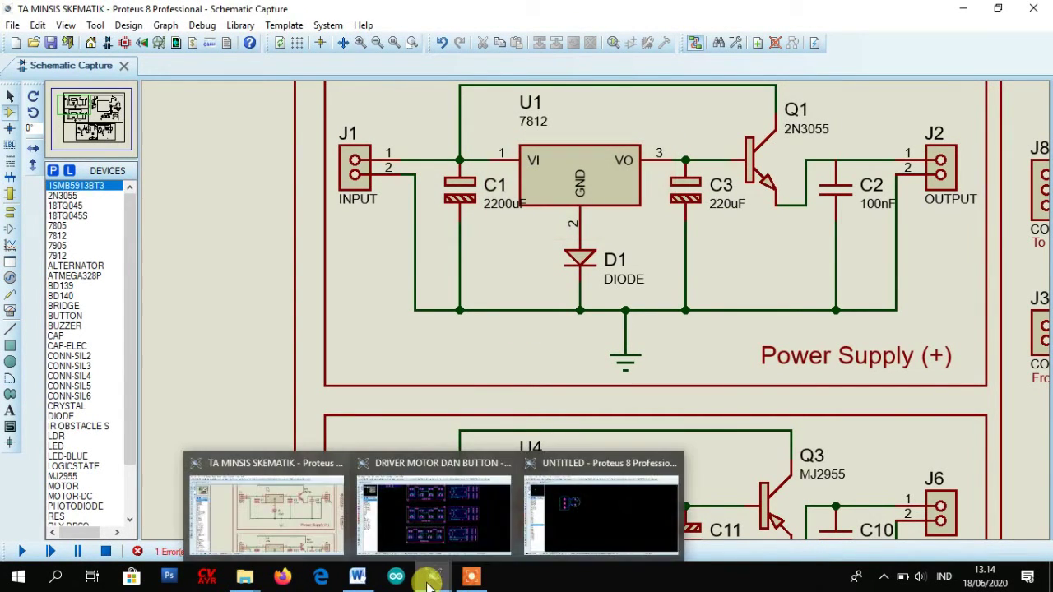
Step: Return to the untitled PCB layout and place a P1 package to the right of the capacitor, level with capacitor pin 1
click(580, 509)
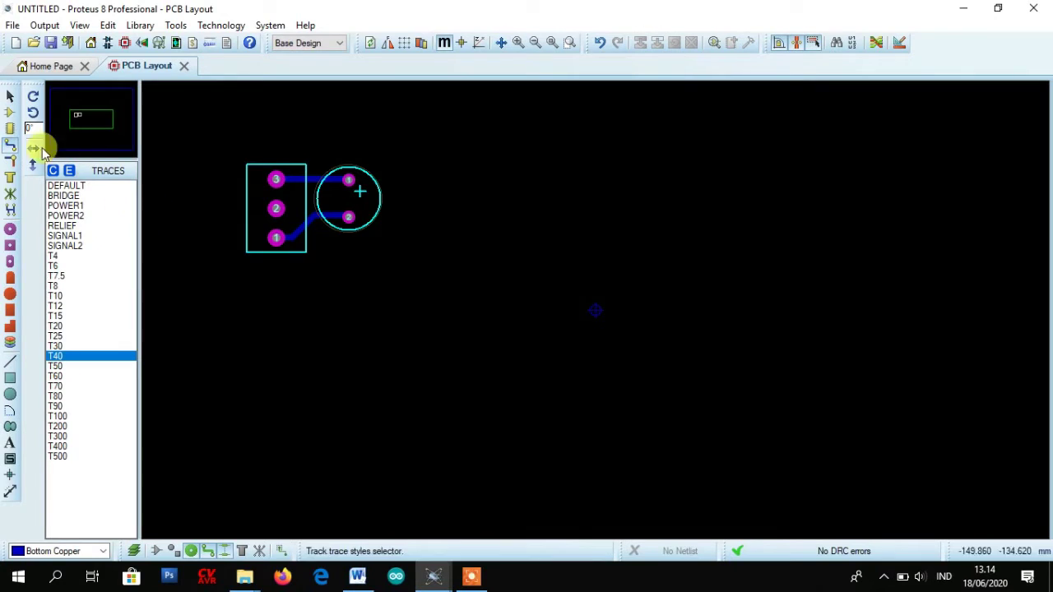
click(10, 129)
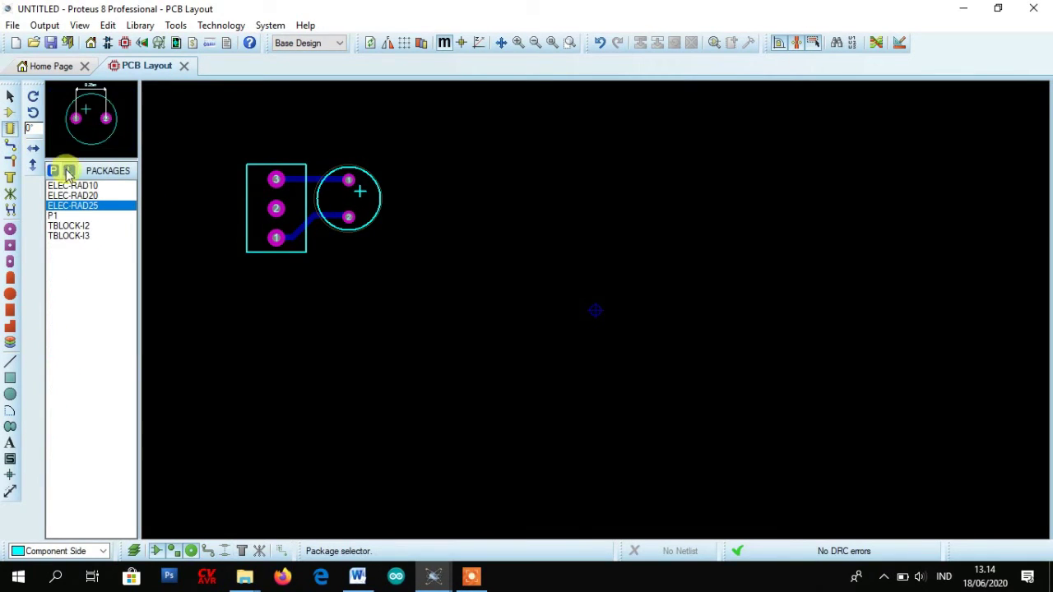
click(73, 214)
click(497, 206)
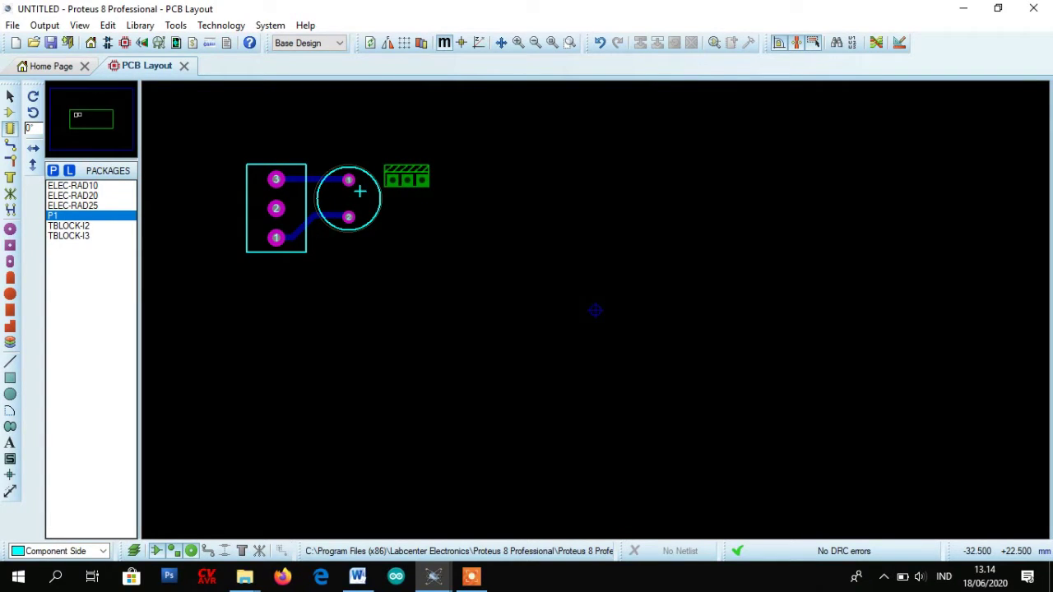
click(415, 175)
scroll(404, 198, up, 1)
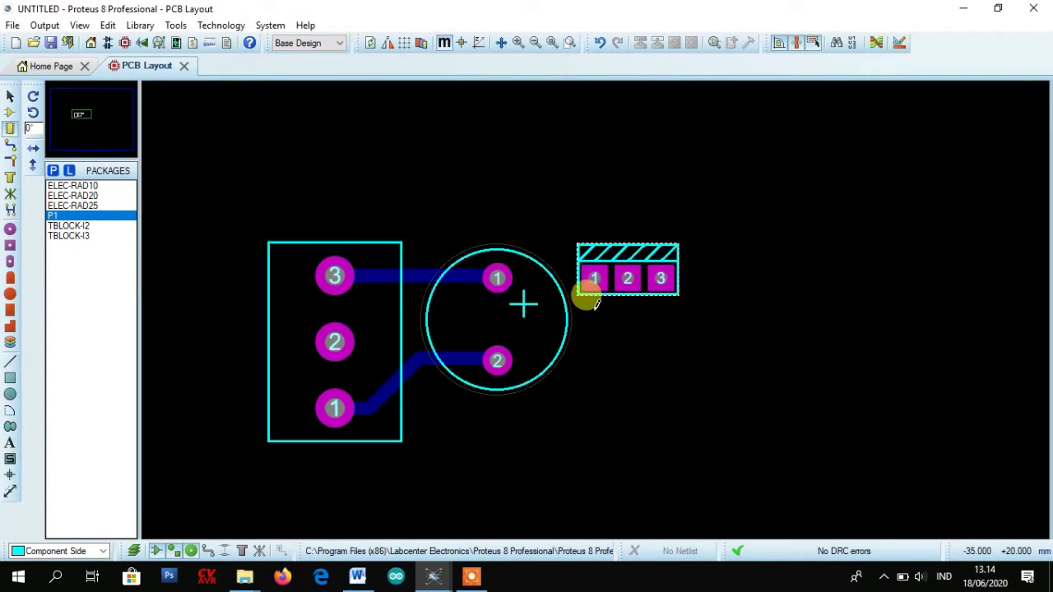
scroll(587, 293, down, 1)
scroll(589, 294, up, 1)
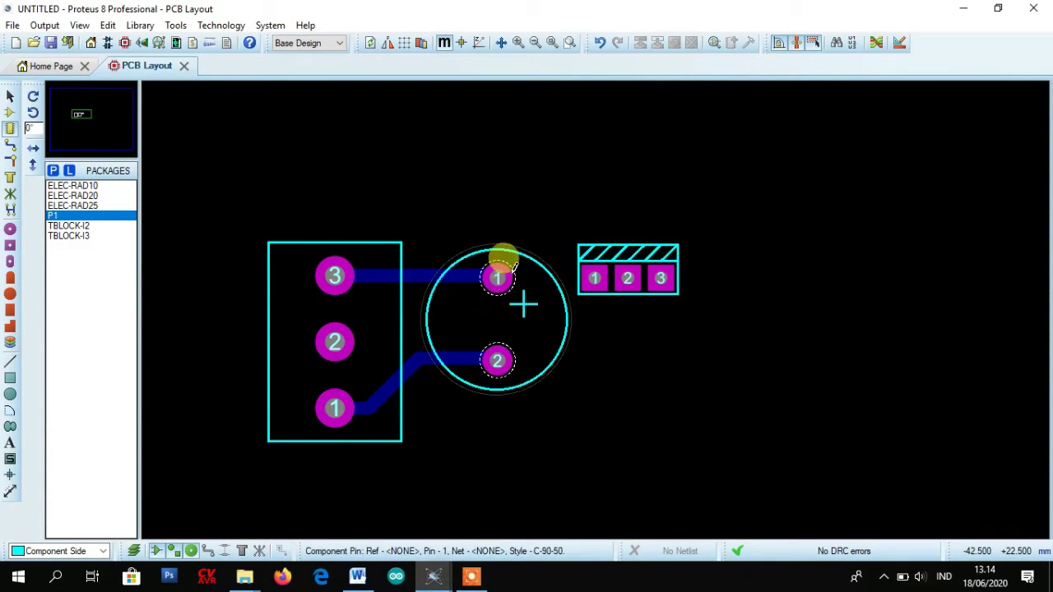
Step: Check U1's input connection in the schematic and route a T40 bottom-copper trace from capacitor pin 1 to P1 package pin 1
click(447, 578)
click(329, 512)
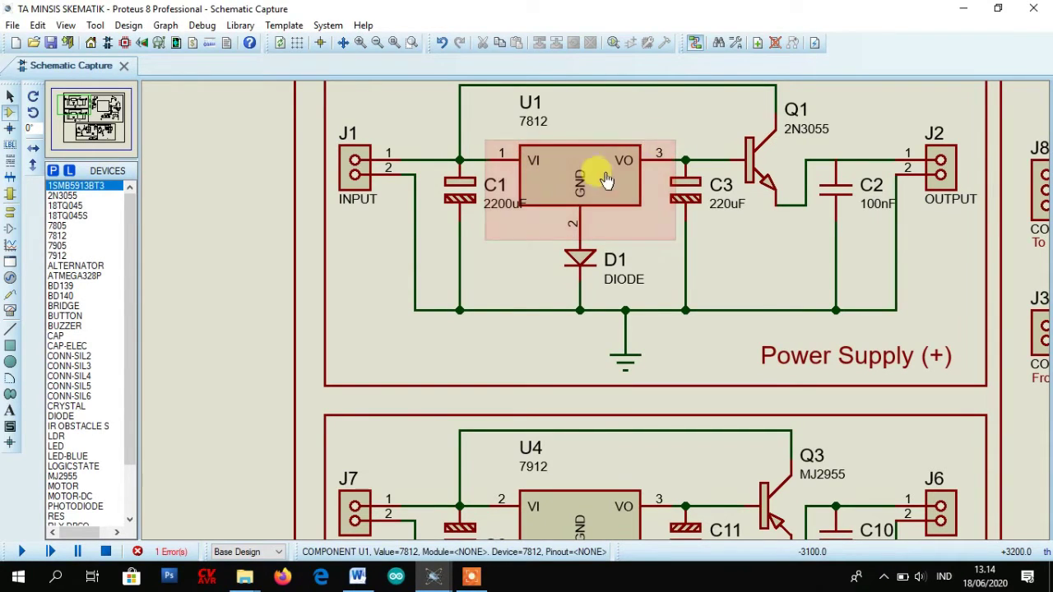
click(433, 575)
click(559, 512)
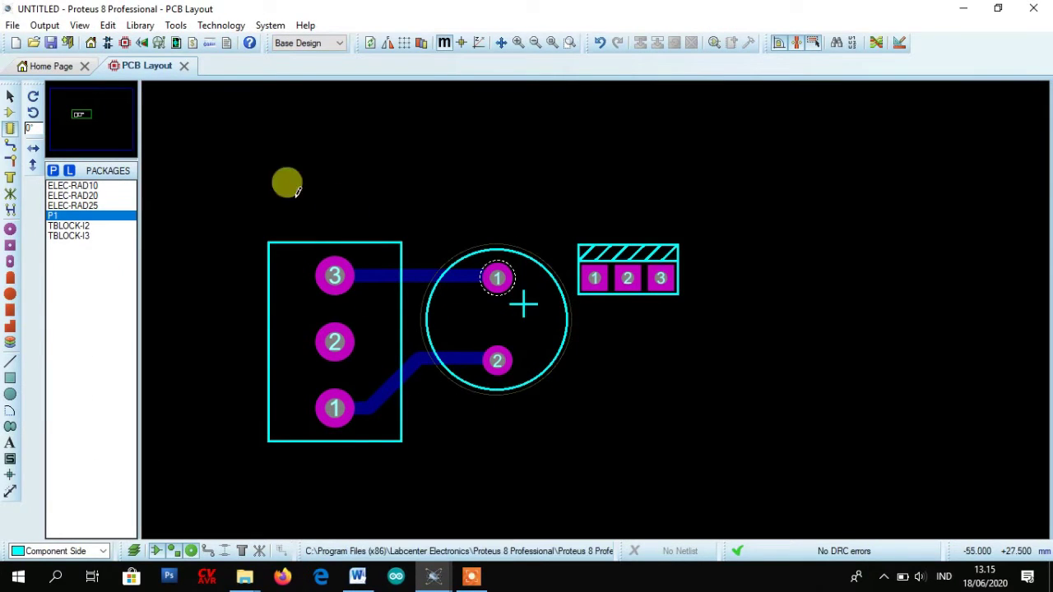
click(10, 144)
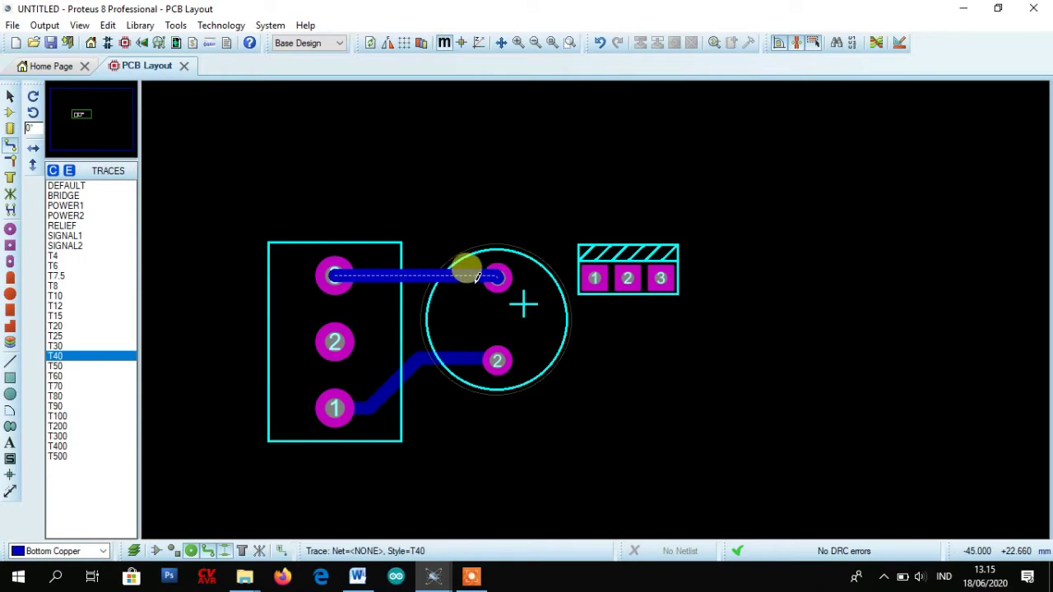
click(497, 278)
click(593, 274)
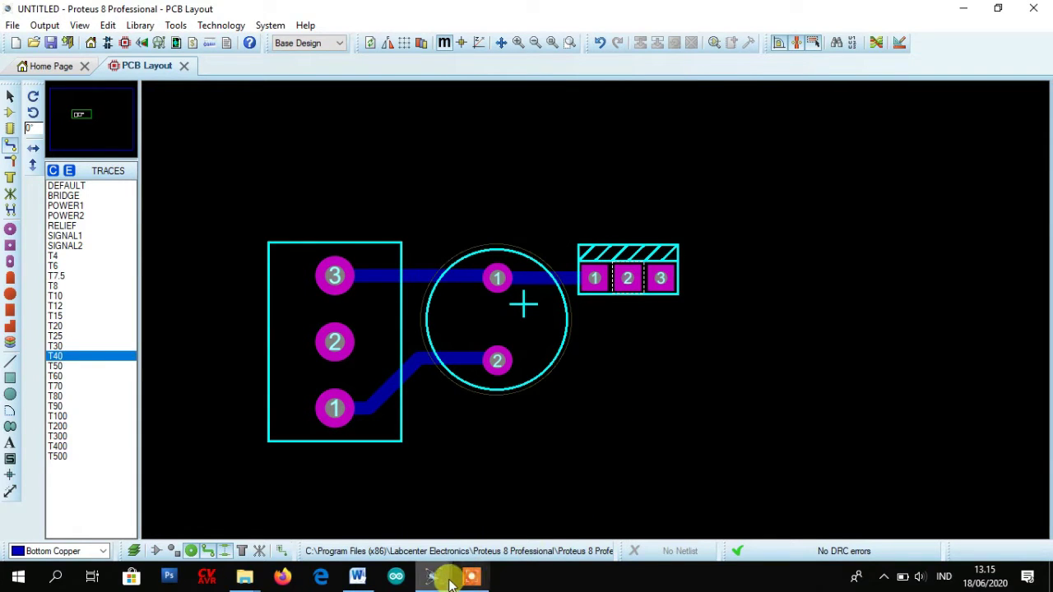
Step: Search the package library for DO, pick DO14 and DO15, and place a DO15 diode below the P1 package
mouse_move(438, 577)
mouse_move(298, 520)
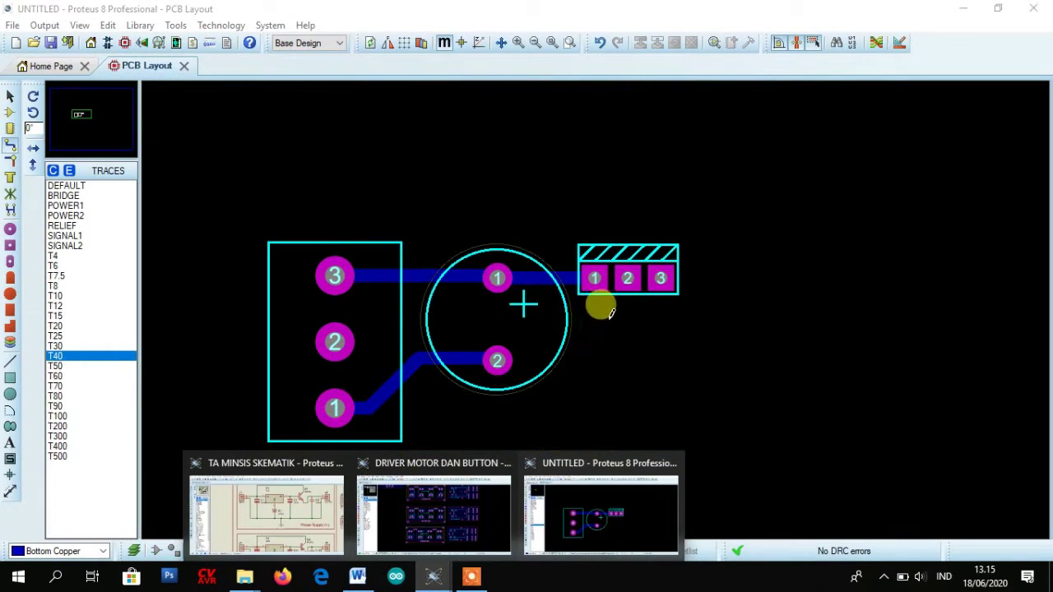
click(11, 129)
click(54, 171)
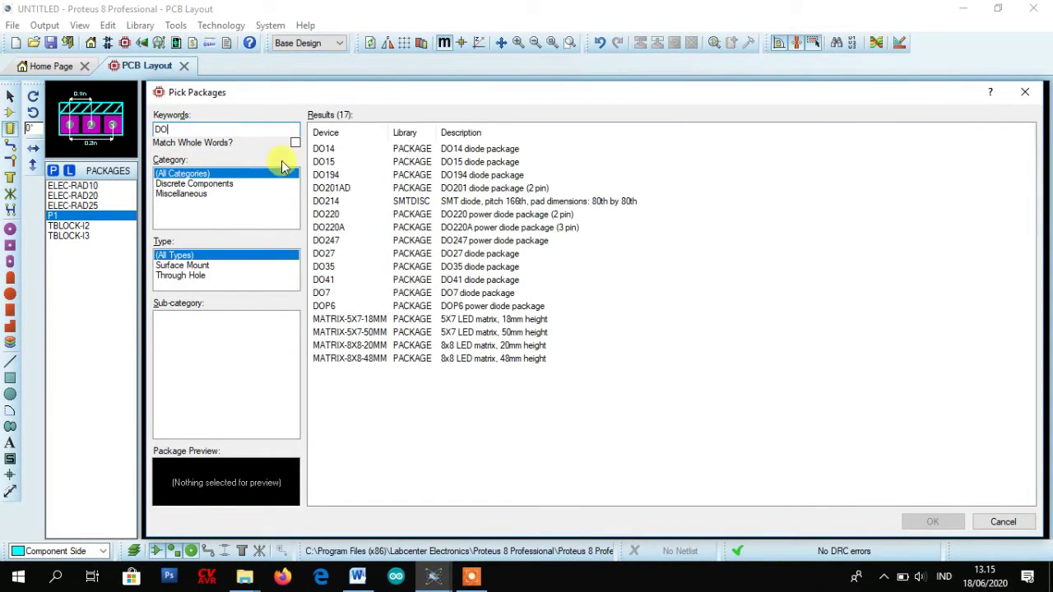
double_click(355, 148)
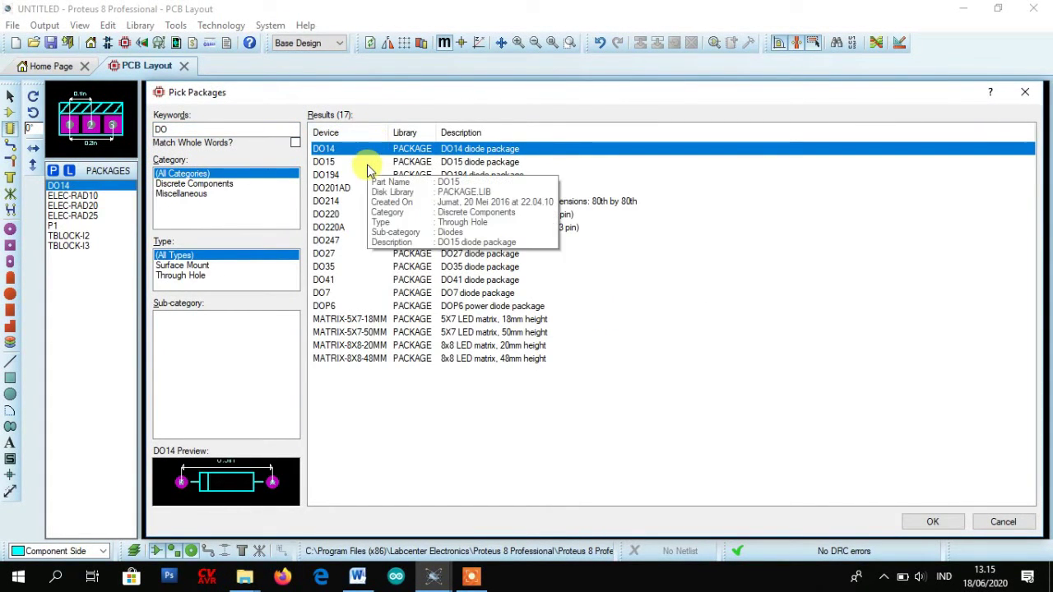
double_click(369, 162)
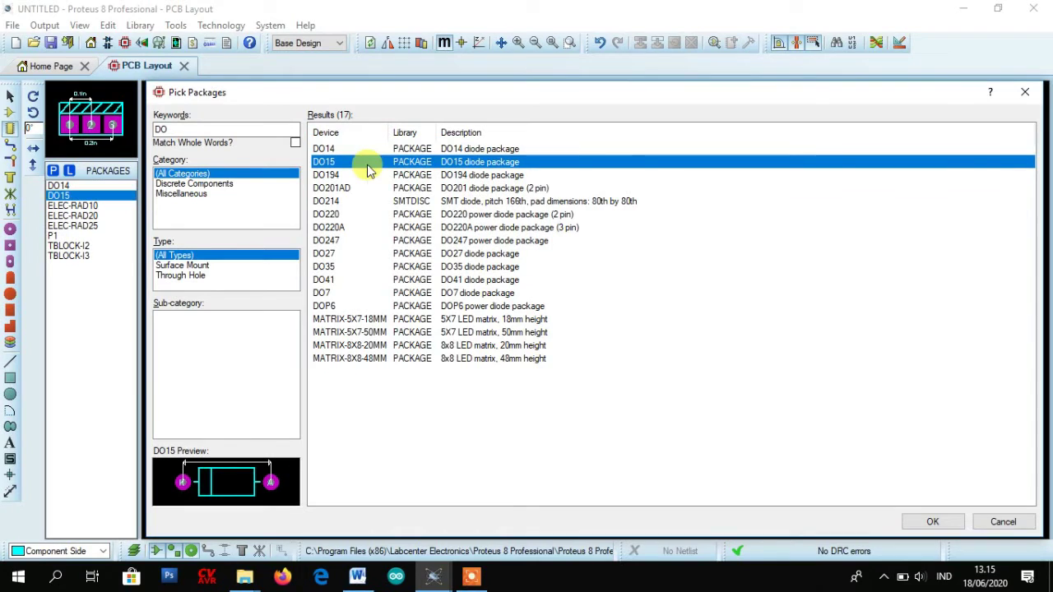
click(920, 527)
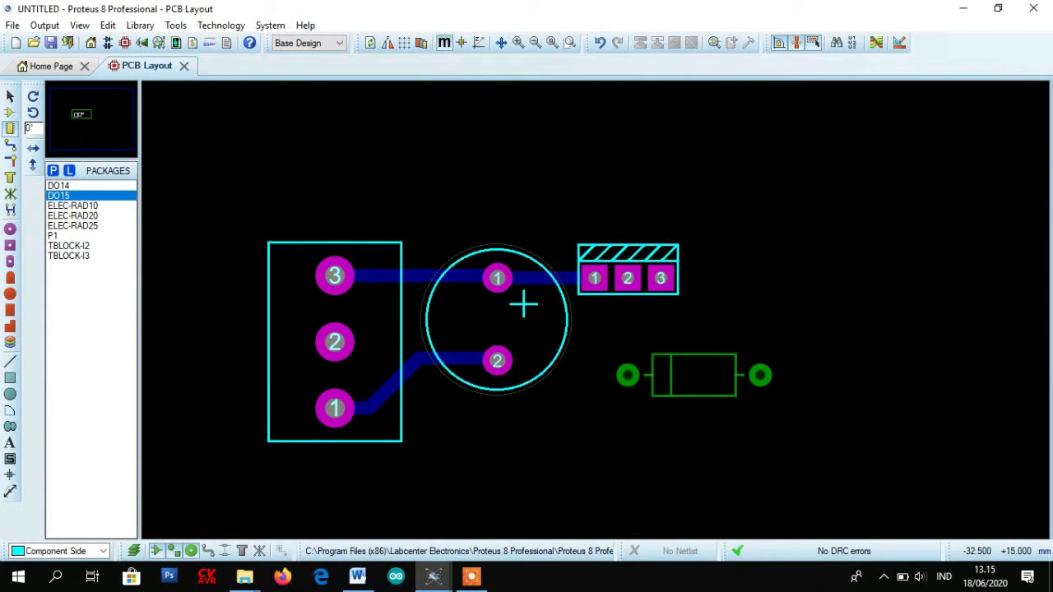
click(626, 375)
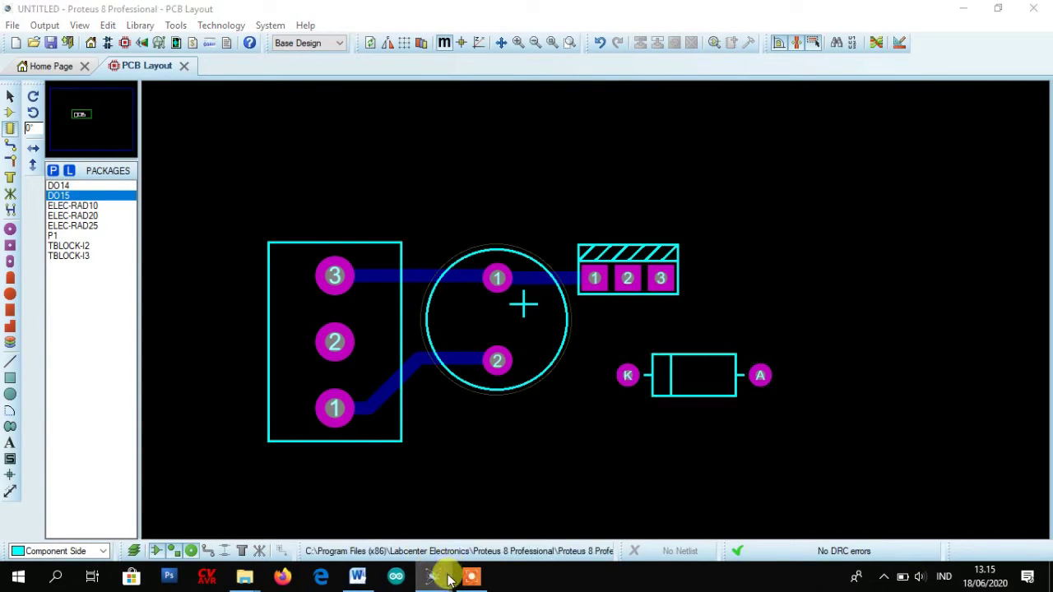
Step: Check the orientation and connections of diode D1 under U1 in the TA MINSIS SKEMATIK schematic
mouse_move(321, 526)
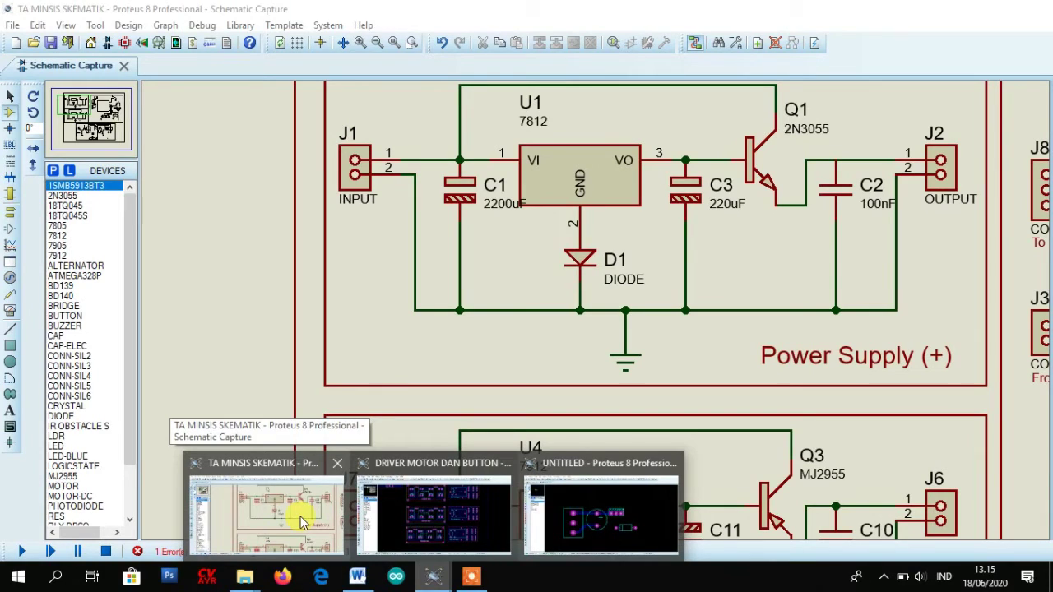
click(301, 519)
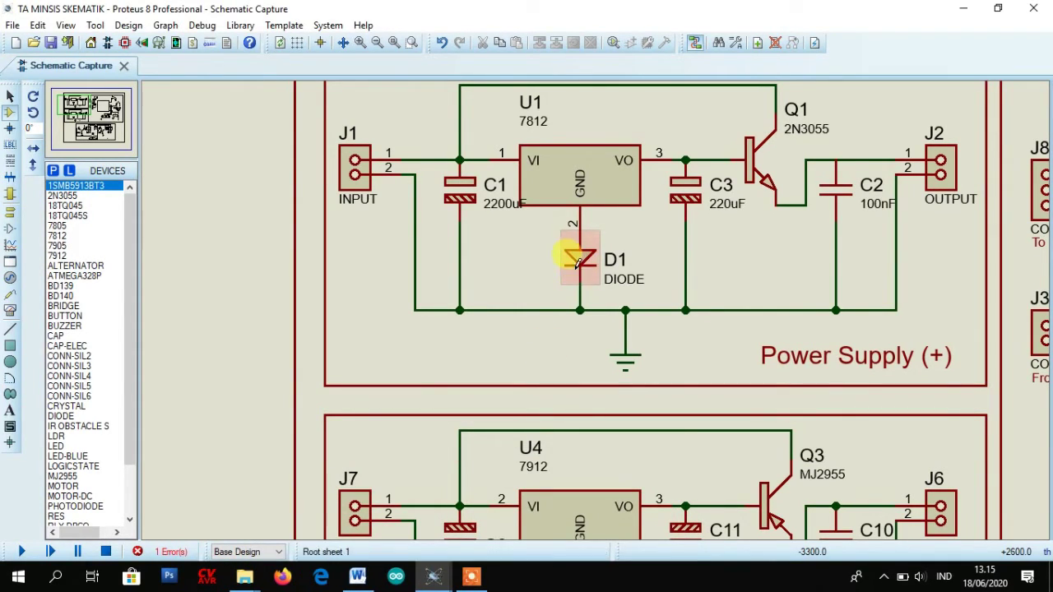
mouse_move(433, 576)
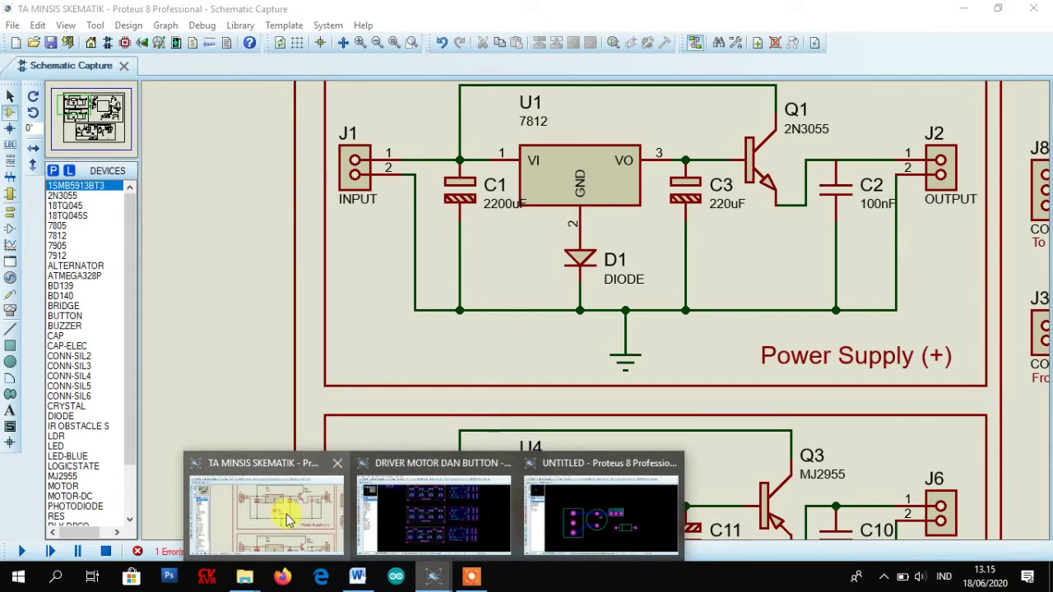
Step: Return to the untitled PCB layout, rotate the DO15 diode anti-clockwise and move it directly below pin 2 of the P1 package
mouse_move(597, 512)
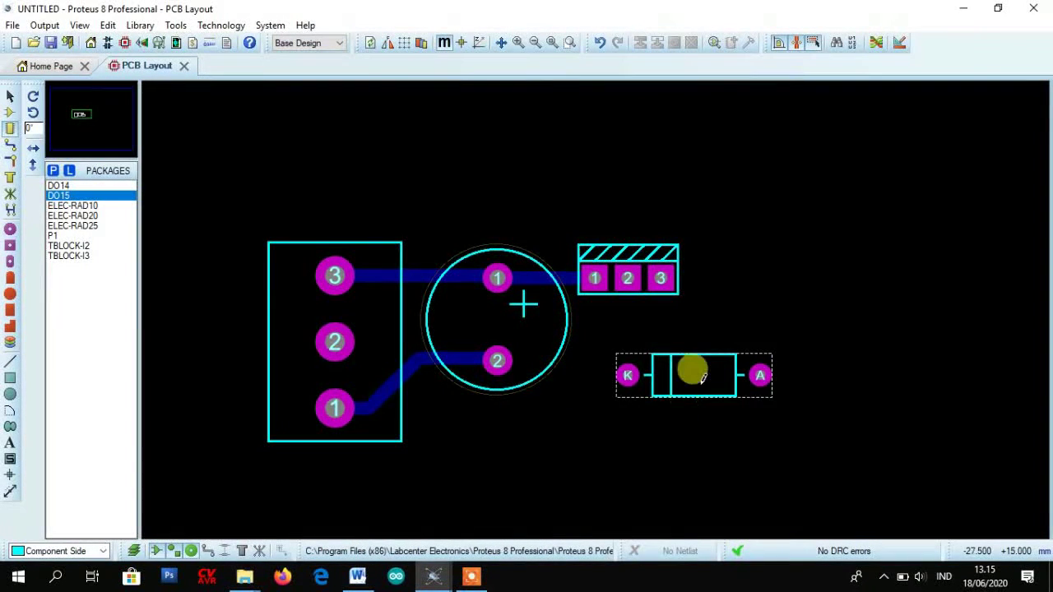
right_click(697, 362)
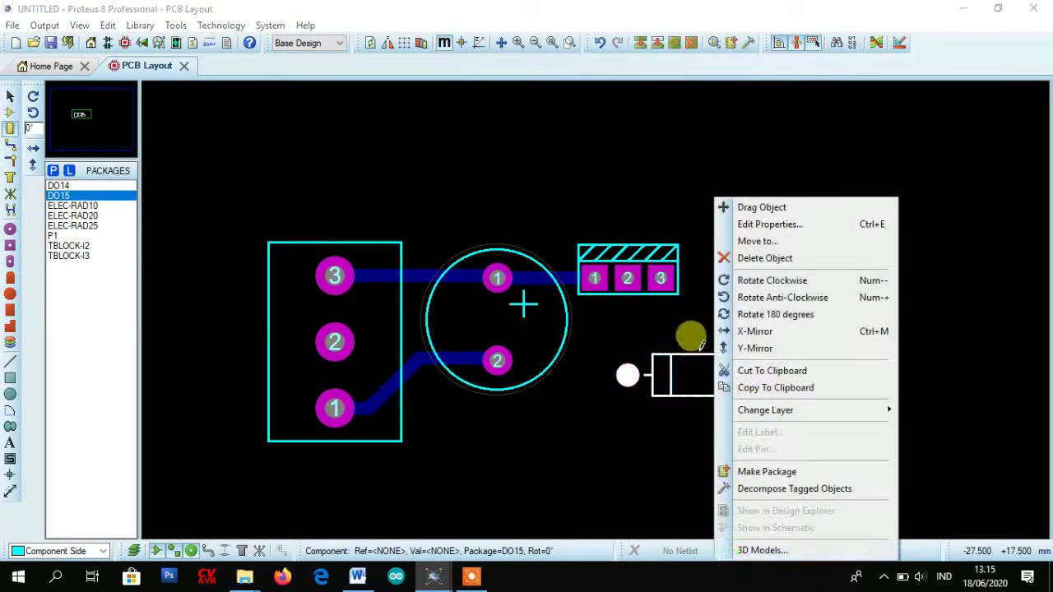
click(731, 297)
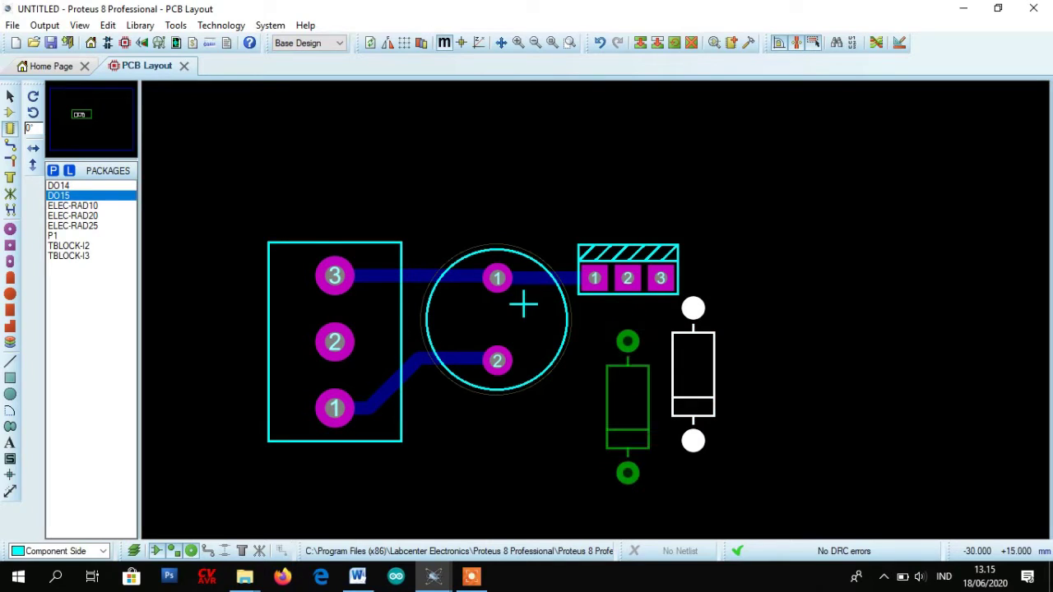
click(639, 343)
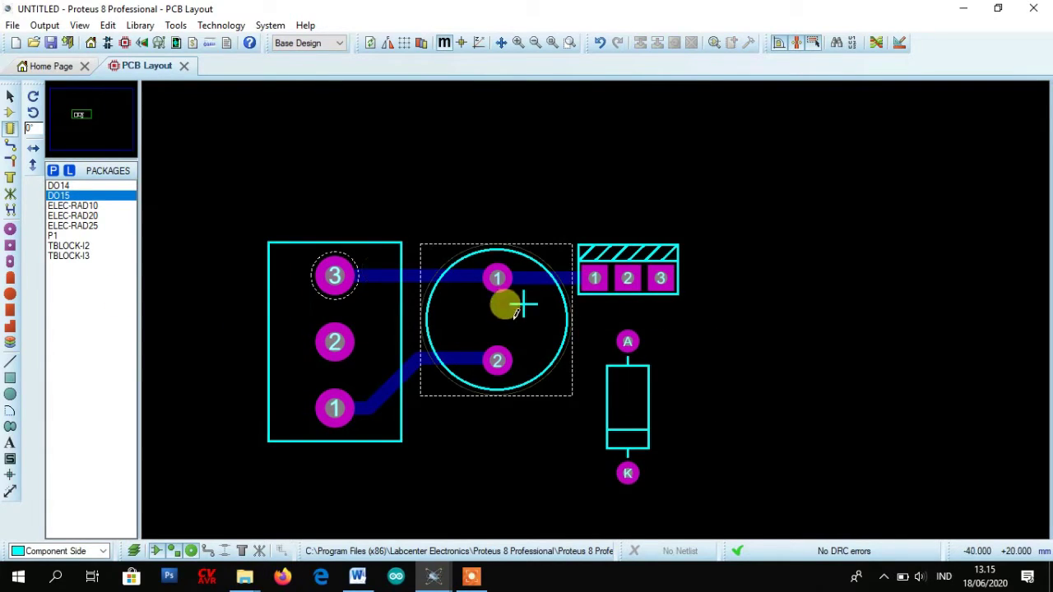
Step: Route a T40 bottom-copper trace from the diode's anode A to pin 2 of the P1 package
click(39, 226)
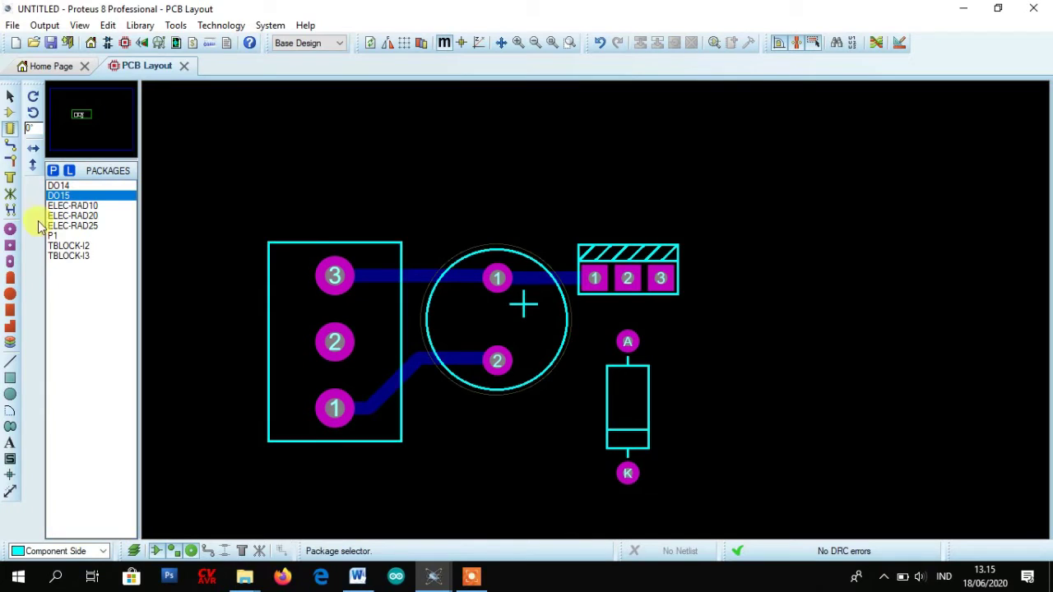
click(10, 148)
click(628, 339)
click(628, 277)
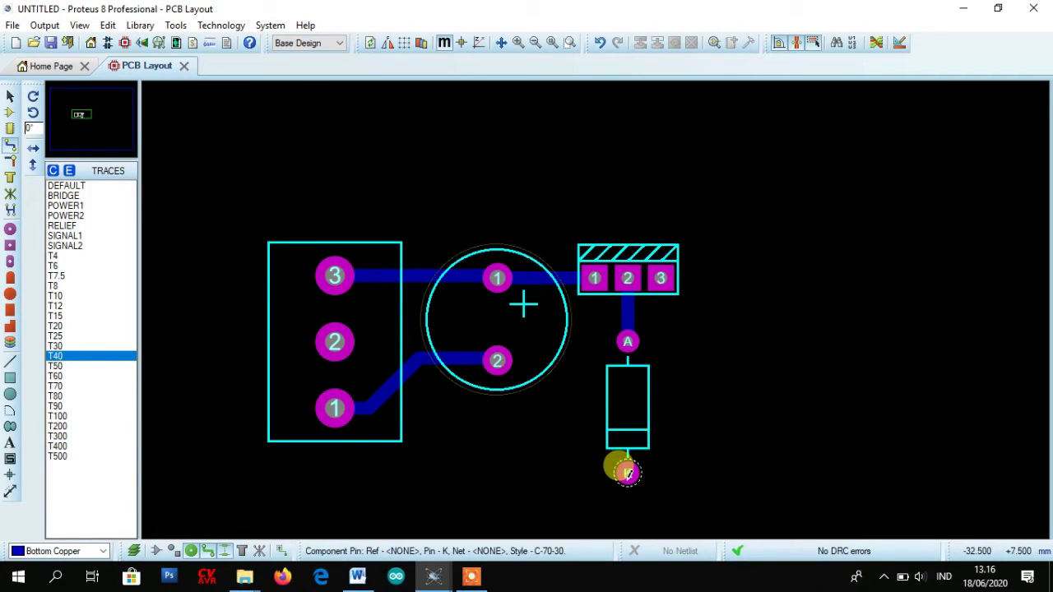
Step: Route a T40 bottom-copper trace from capacitor pin 2 to the diode's cathode K and end the routing there
click(496, 360)
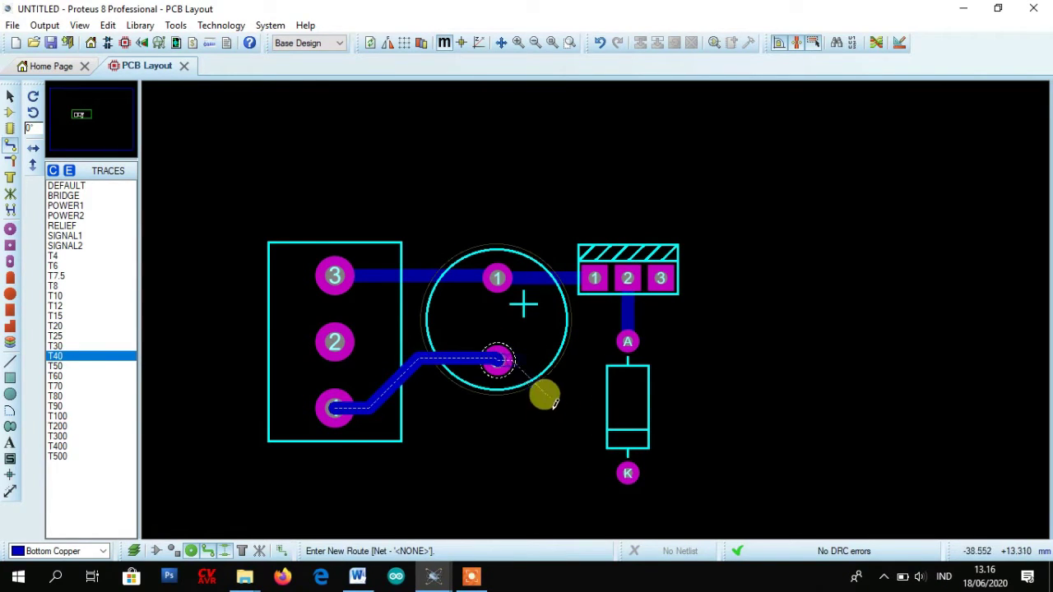
click(626, 470)
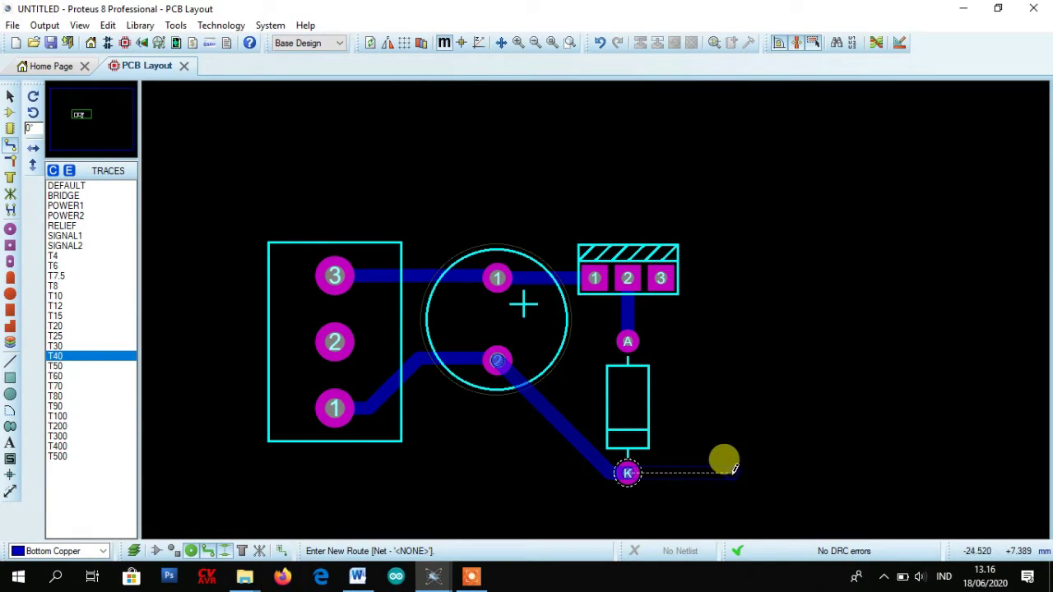
right_click(839, 468)
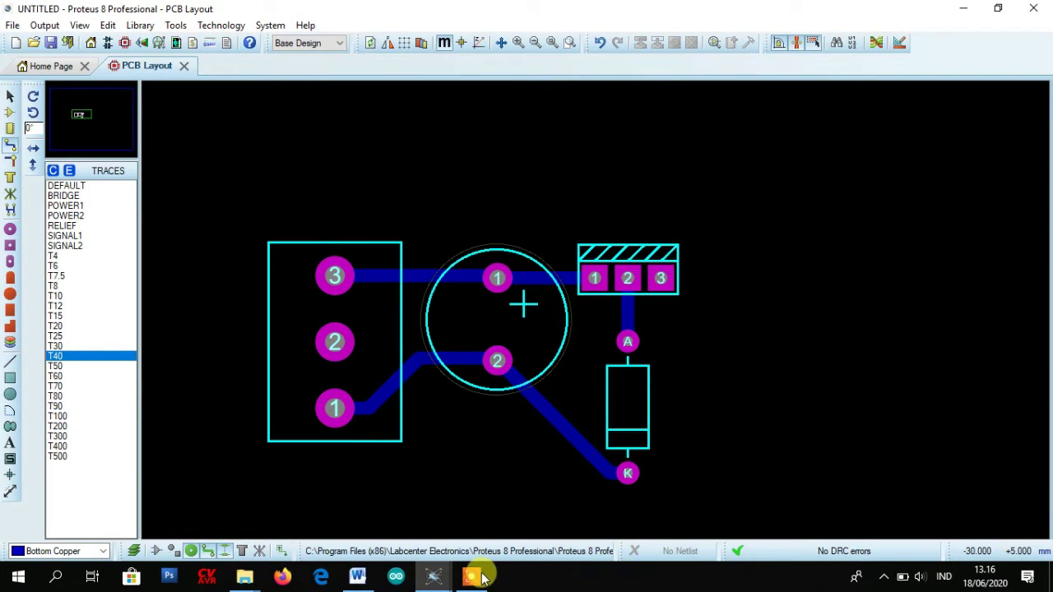
mouse_move(437, 578)
mouse_move(442, 512)
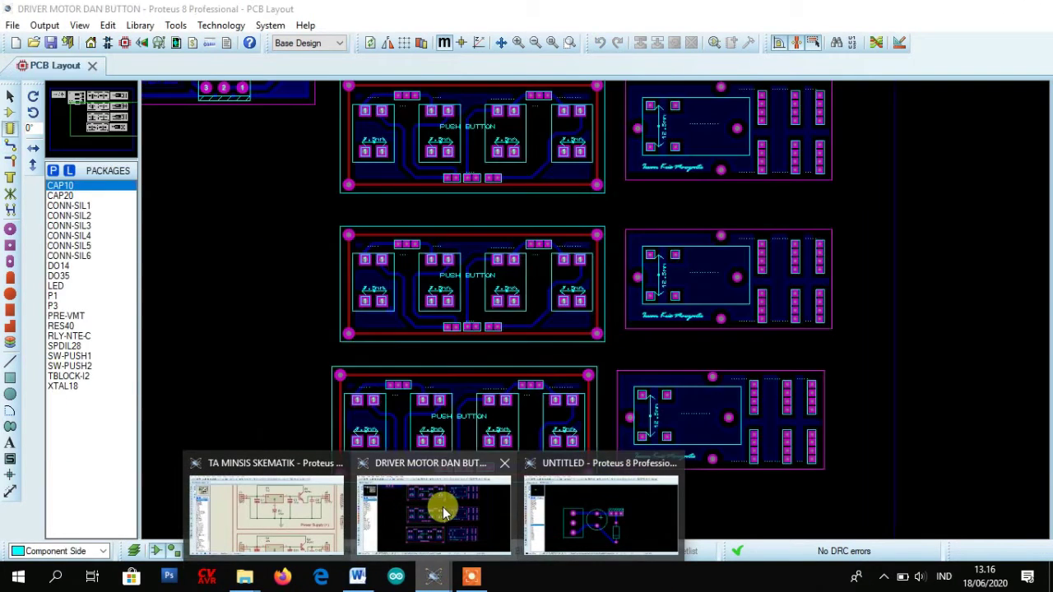
Step: Place an ELEC-RAD20 capacitor beyond pin 3 of the P1 package, rotate it clockwise and align its + pin with the P1 pins
mouse_move(299, 519)
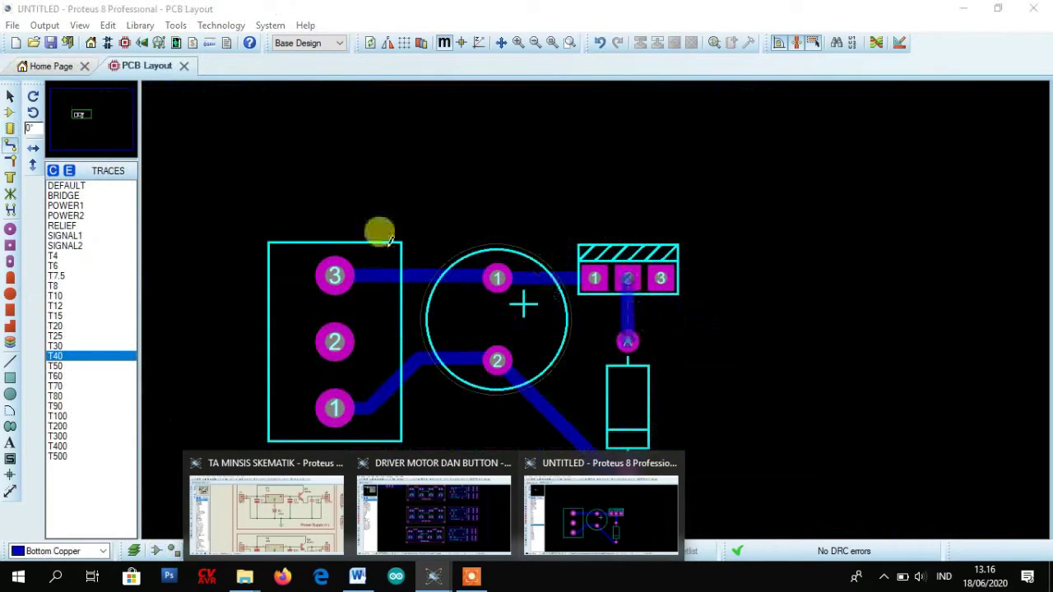
click(10, 128)
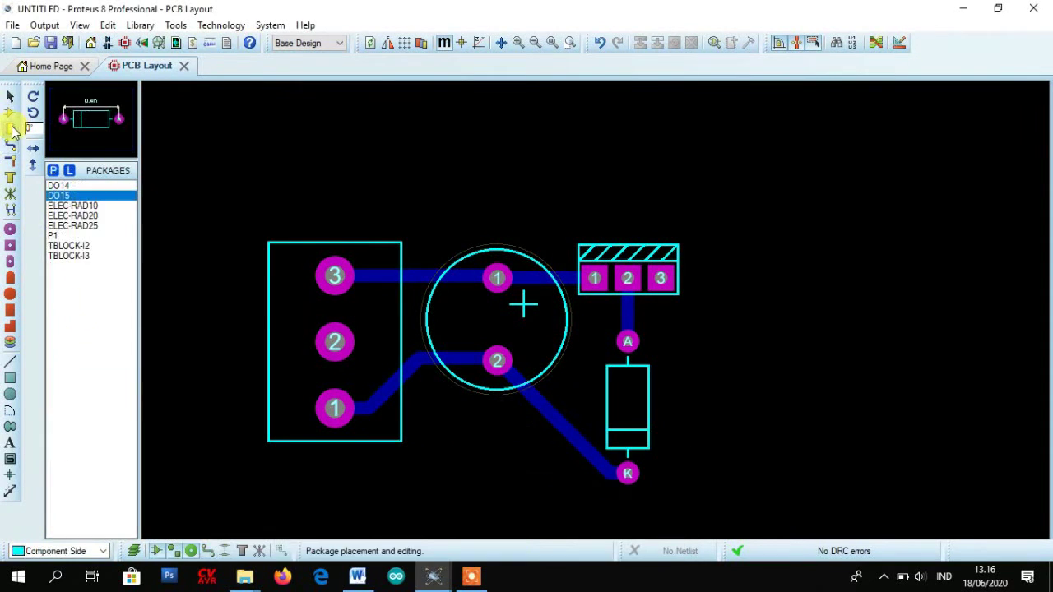
click(82, 216)
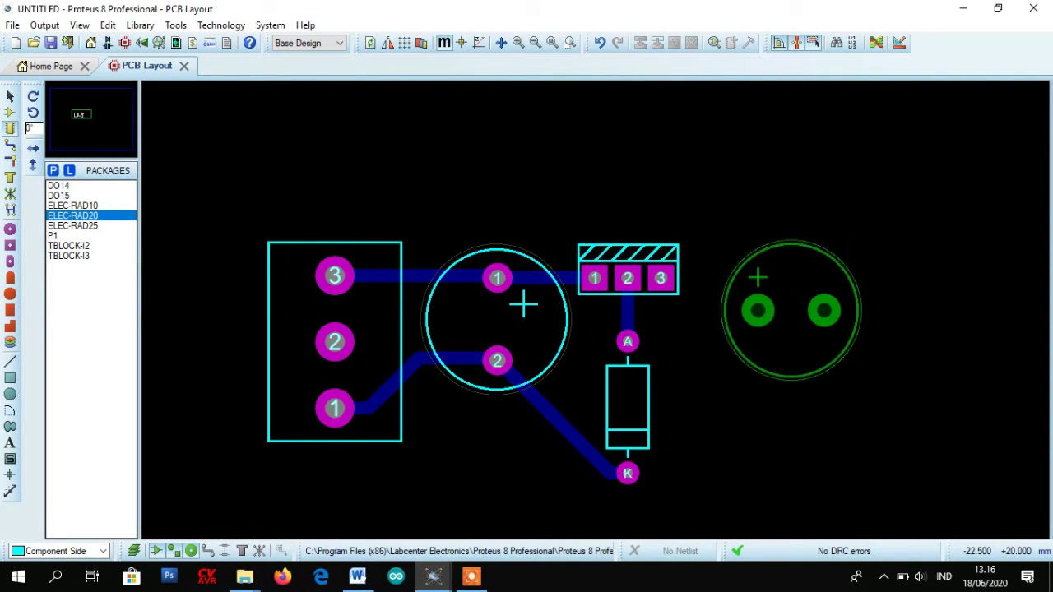
click(757, 310)
right_click(788, 247)
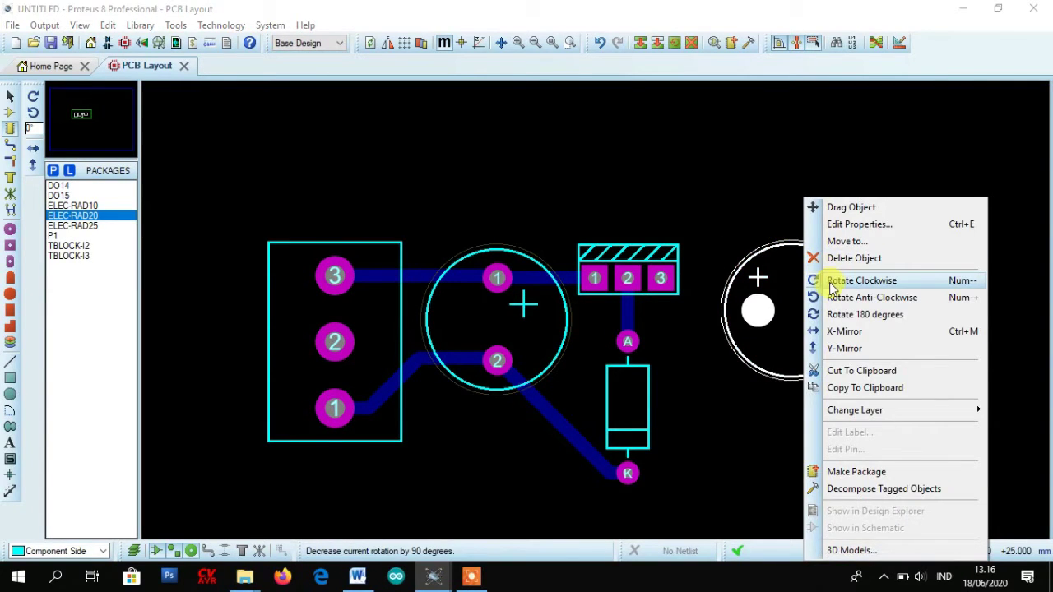
click(832, 286)
drag(799, 245, 757, 277)
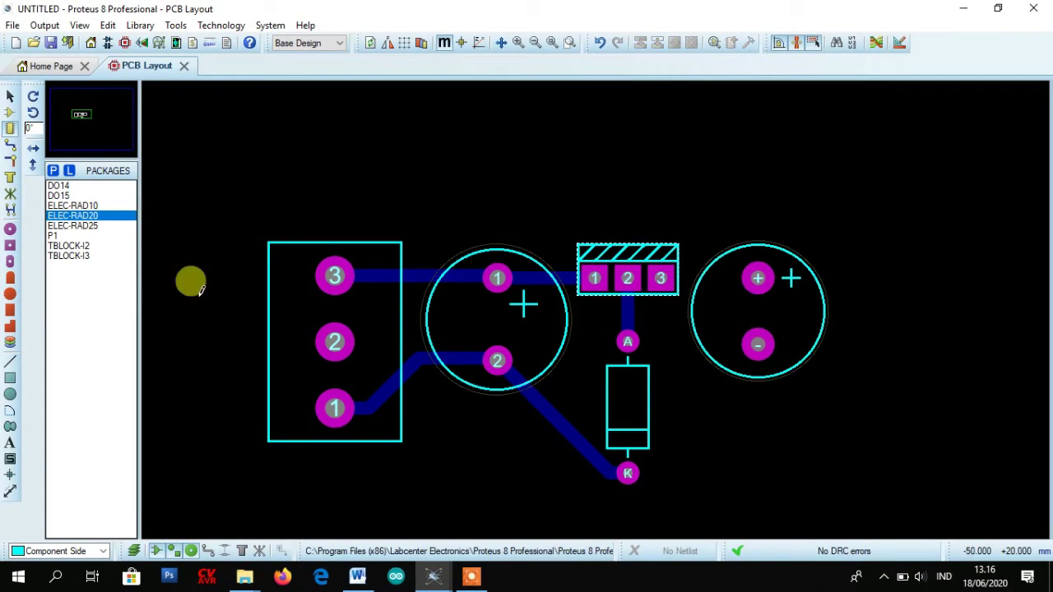
Step: Route a T40 bottom-copper trace from pin 3 of the P1 package to the ELEC-RAD20 capacitor's + pin
click(11, 146)
click(661, 277)
click(754, 277)
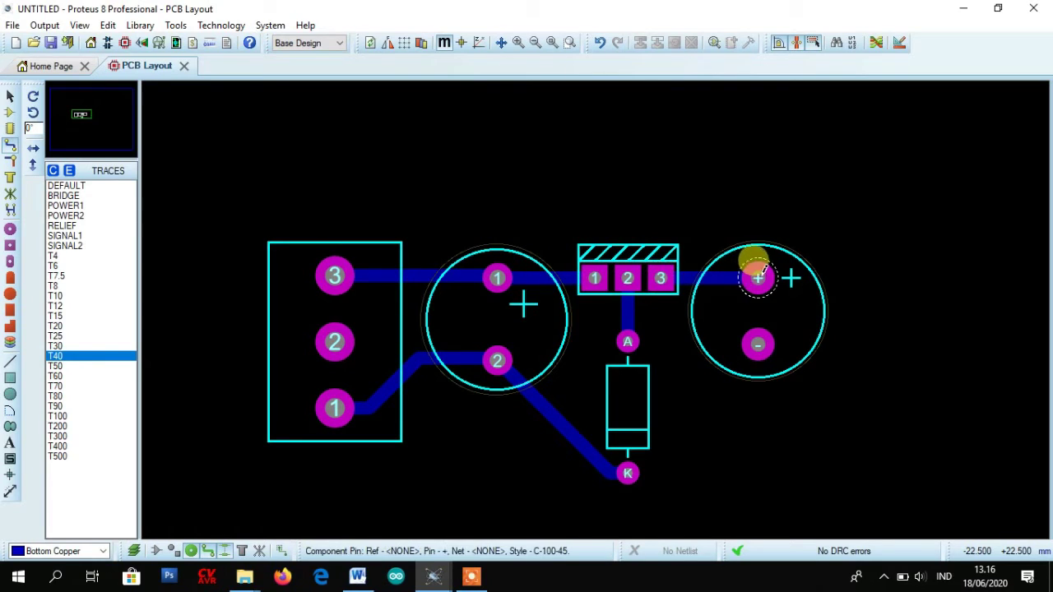
Step: Route a T40 bottom-copper trace from the ELEC-RAD20 capacitor's - pin down and across to the diode's cathode K
click(757, 345)
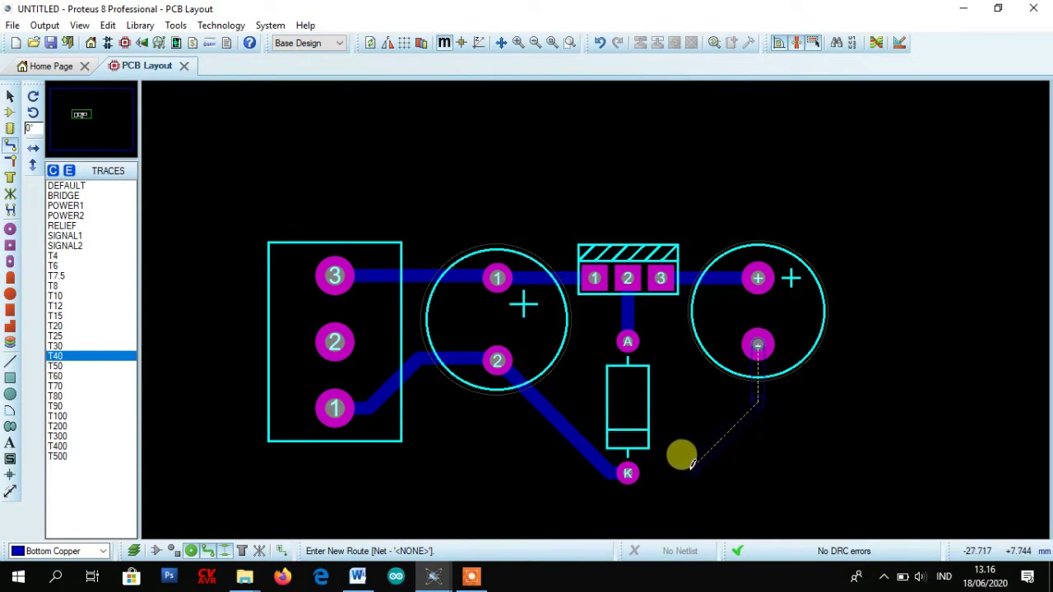
click(681, 469)
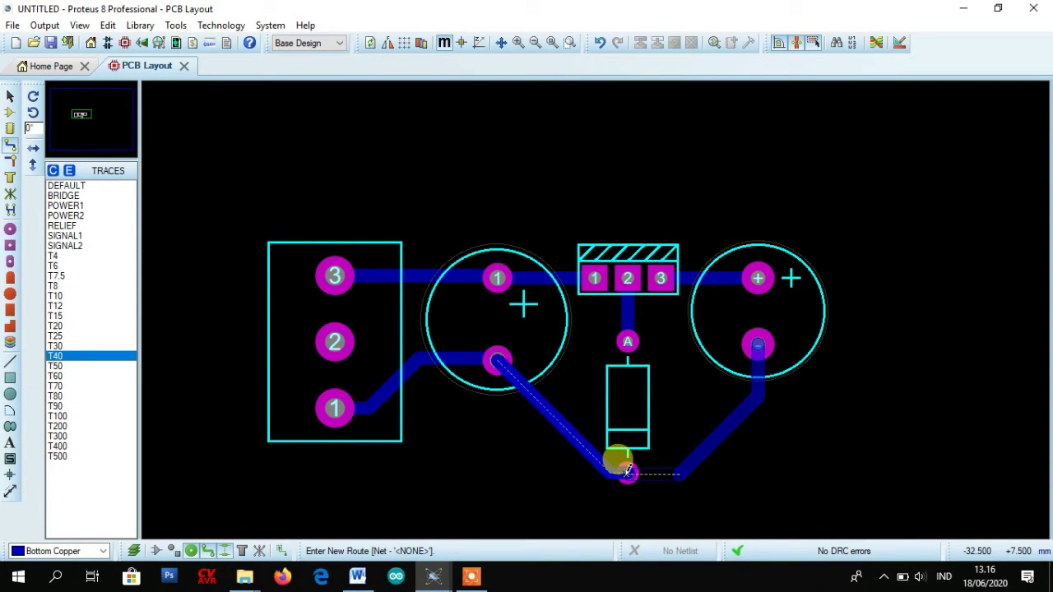
click(616, 471)
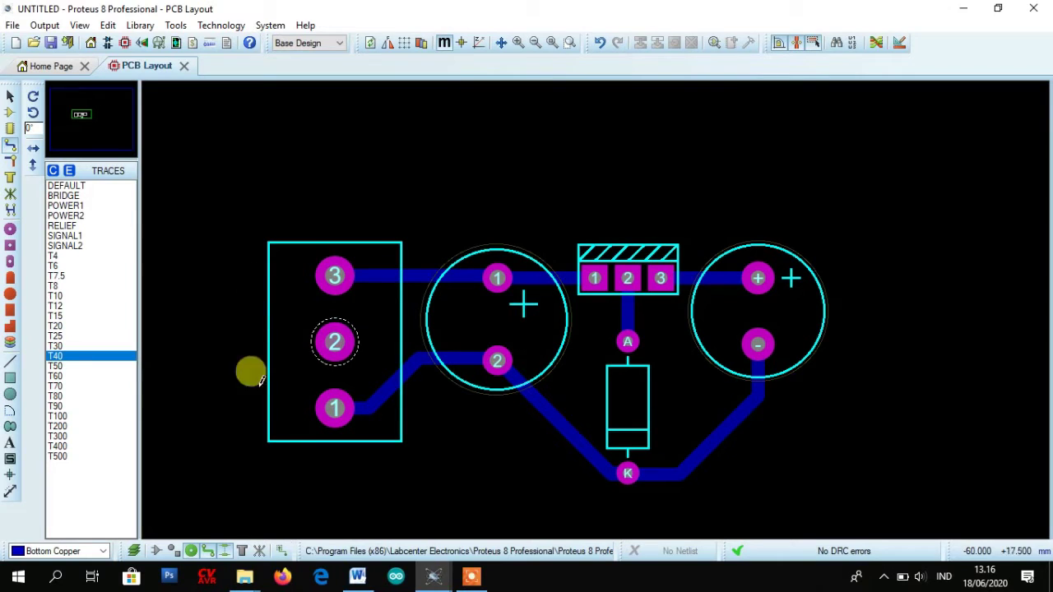
Step: Check transistor Q1 and its connections after C3 in the Power Supply (+) circuit of the TA MINSIS SKEMATIK schematic
click(272, 503)
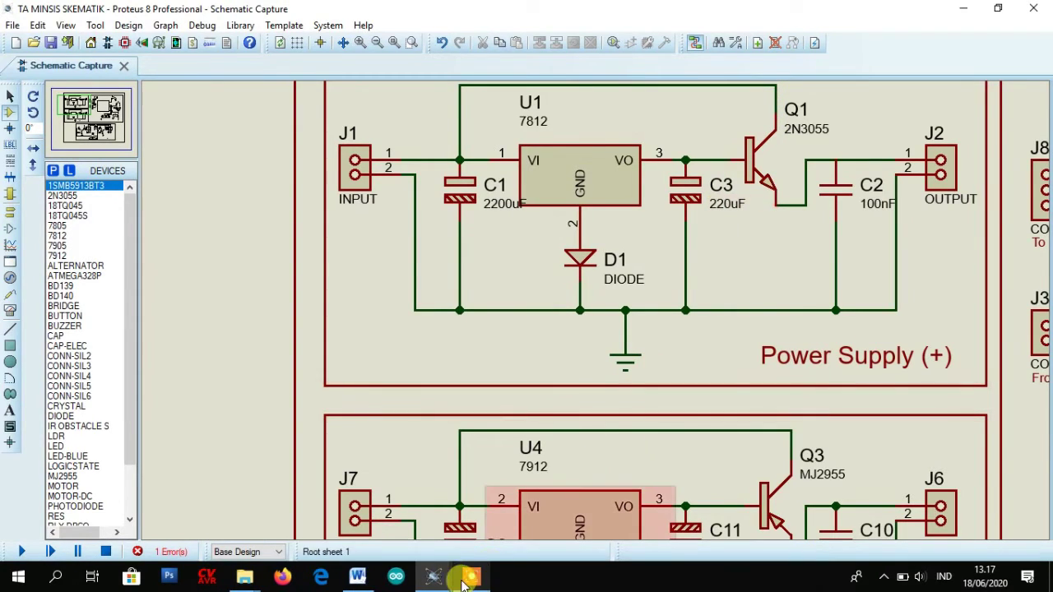
click(609, 510)
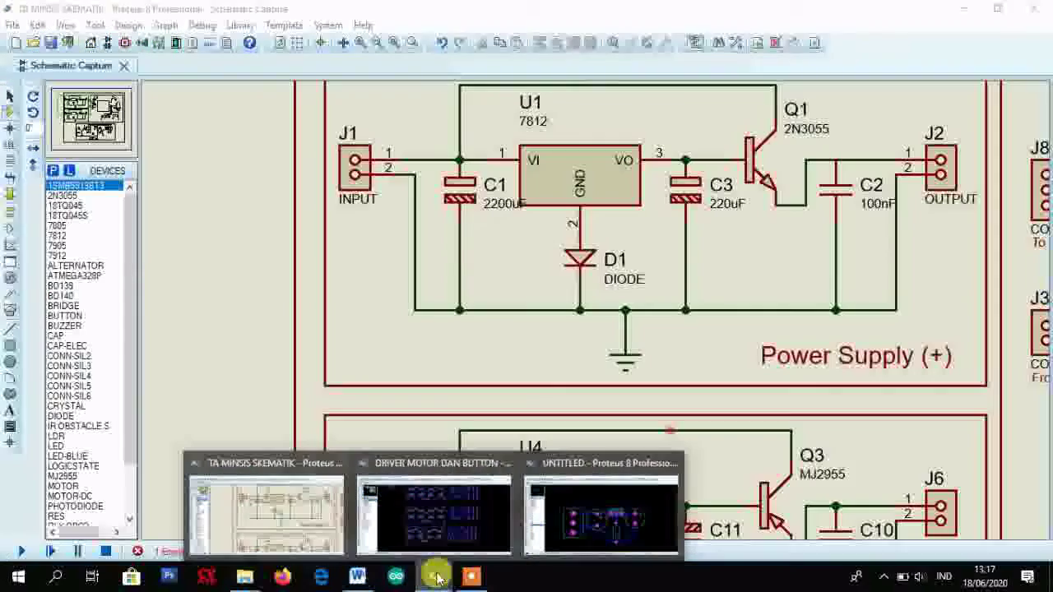
click(271, 514)
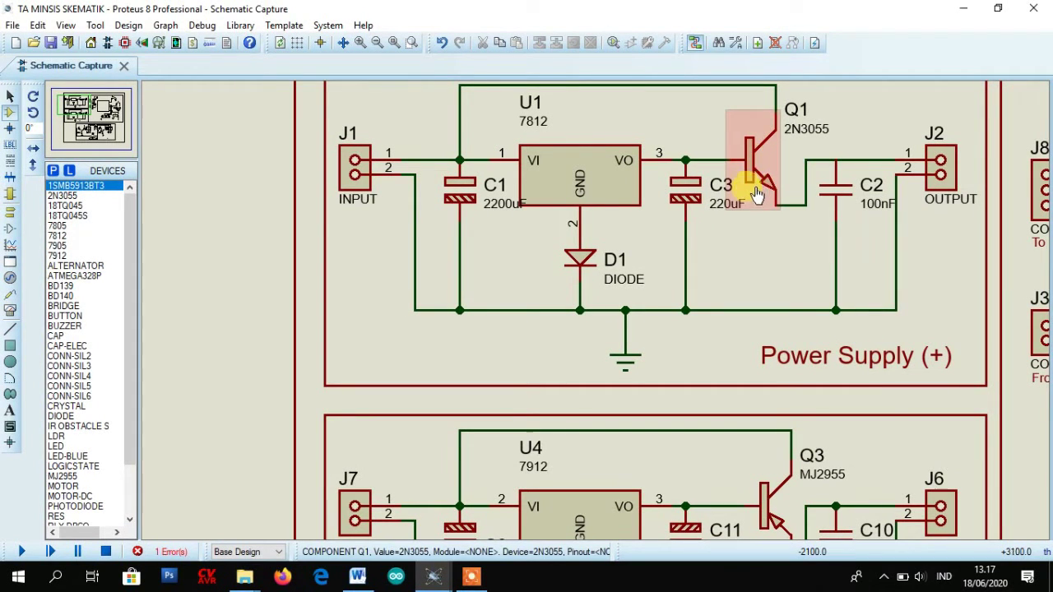
right_click(757, 133)
click(740, 247)
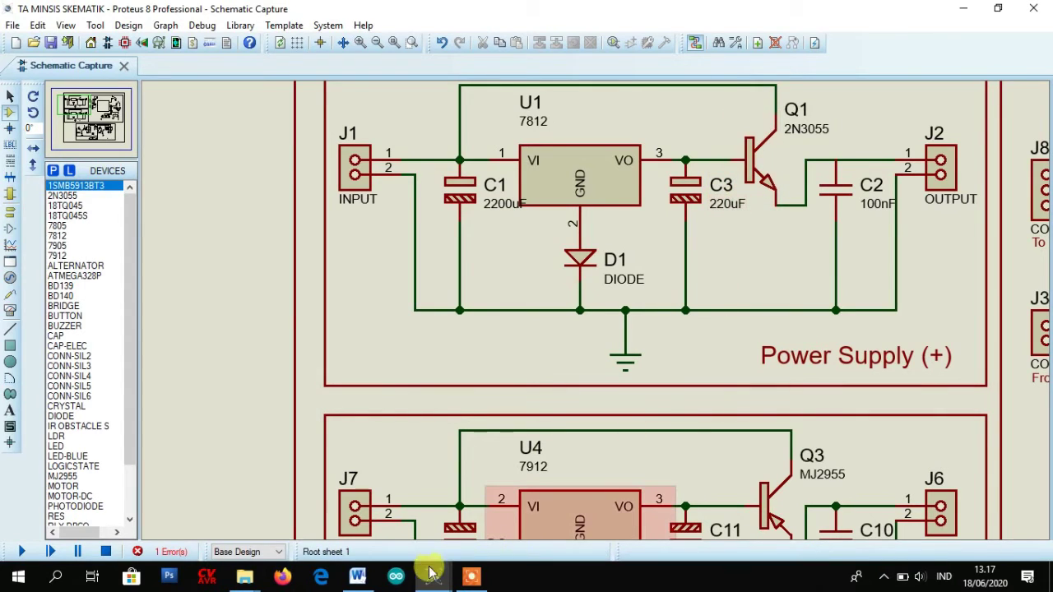
Step: Return to the untitled PCB layout, pick the P3 power transistor package and place it beyond the ELEC-RAD20 capacitor
mouse_move(433, 574)
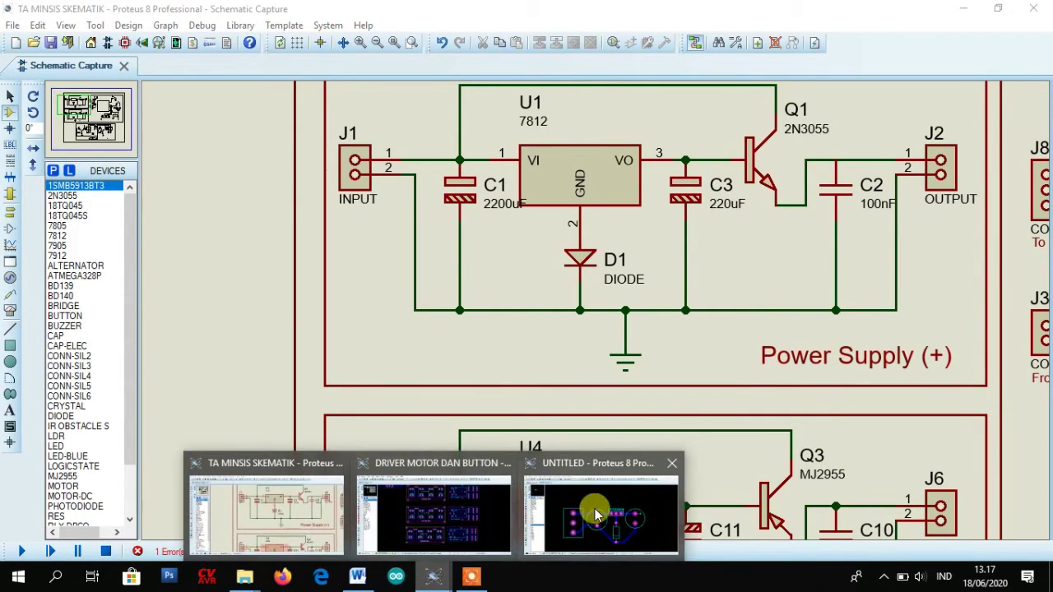
click(595, 509)
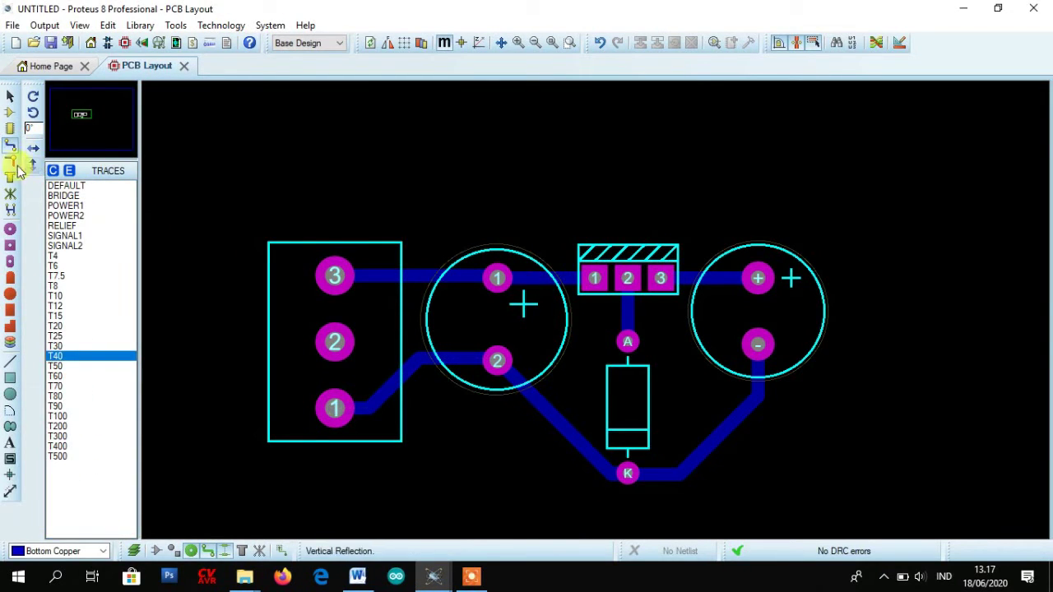
click(10, 129)
click(53, 170)
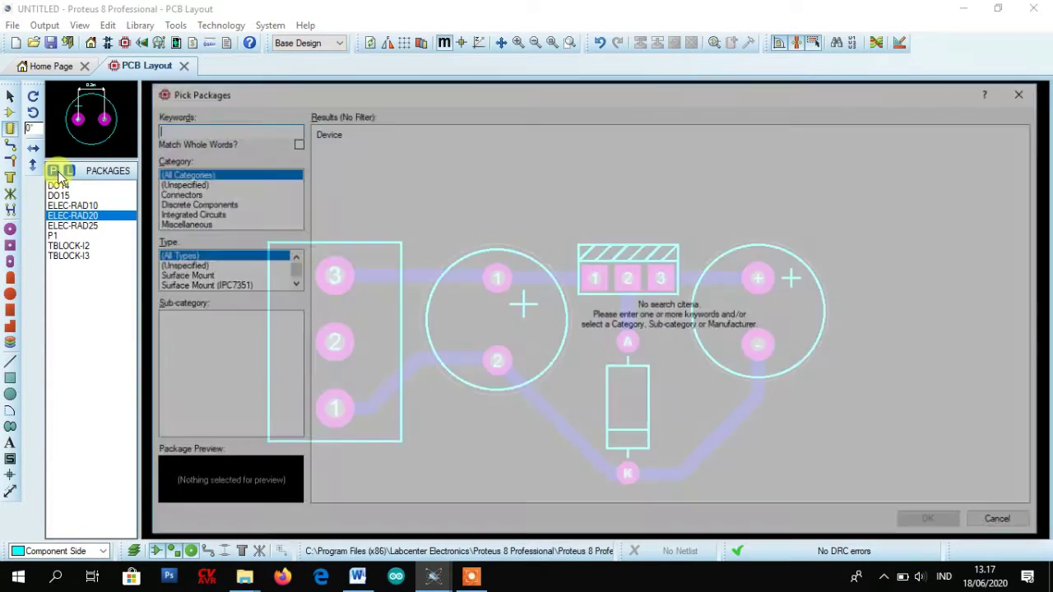
text(P)
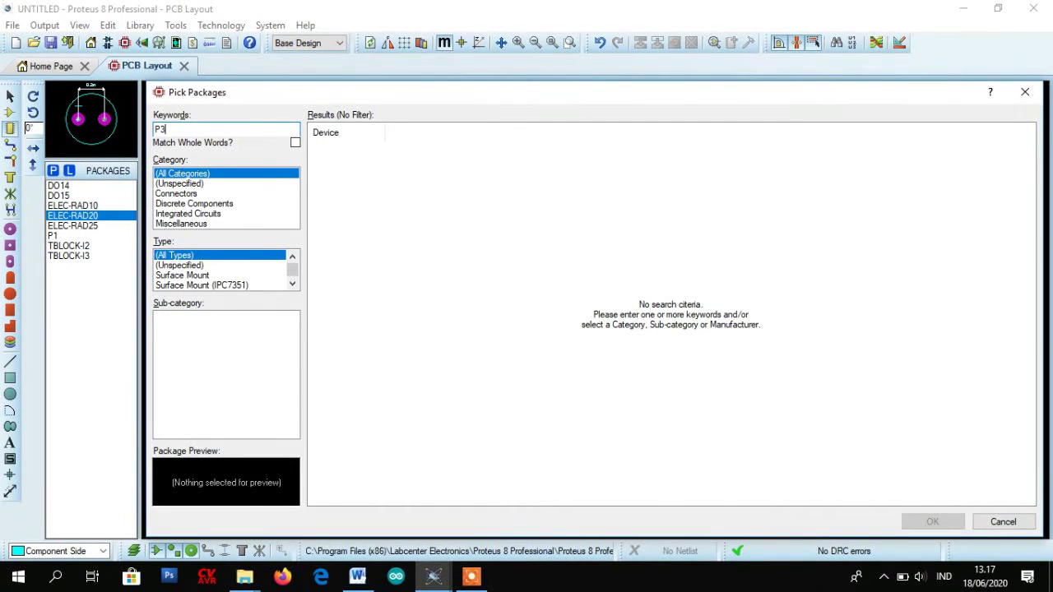
text(3)
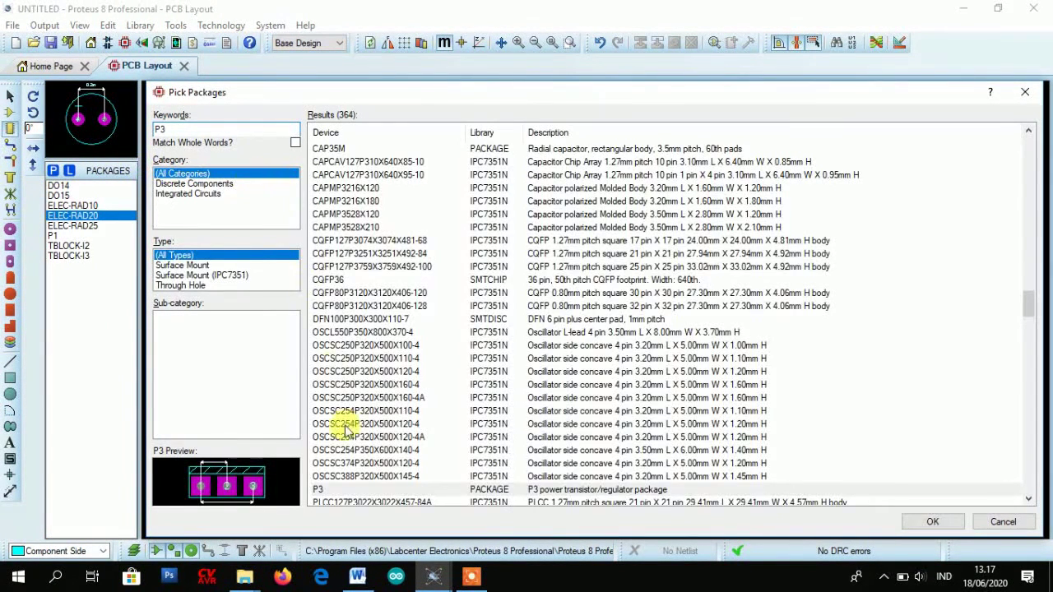
click(353, 490)
click(912, 527)
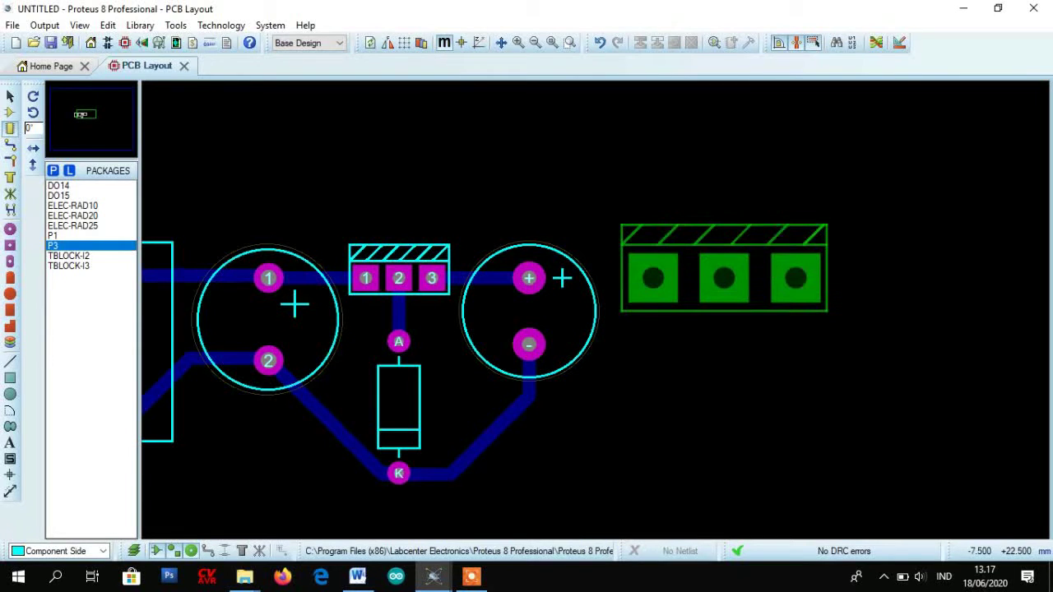
click(712, 298)
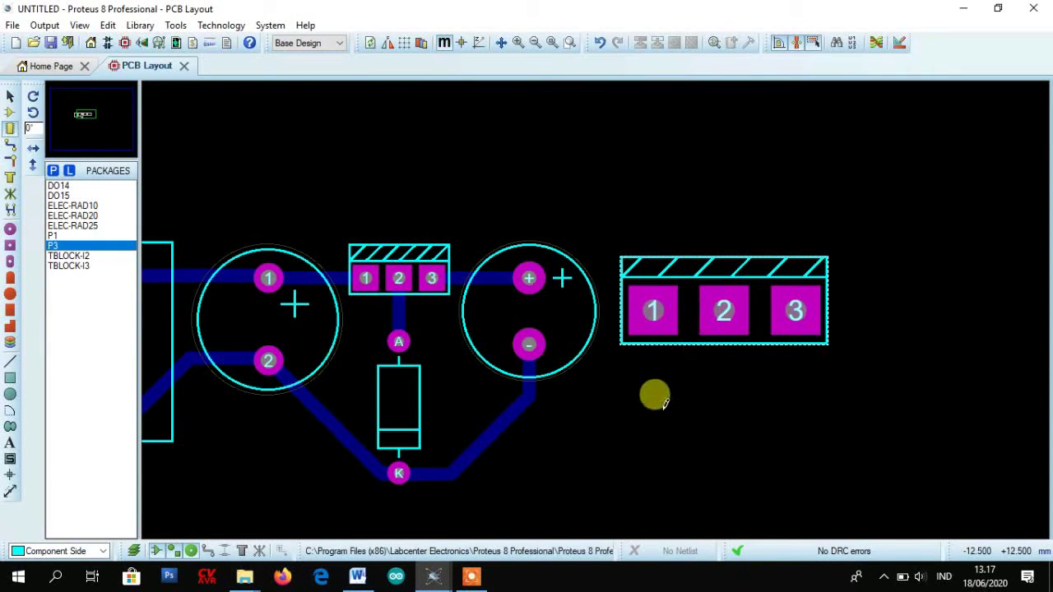
Step: Route a T40 bottom-copper trace from the ELEC-RAD20 capacitor's + pin to pin 1 of the P3 package
scroll(690, 385, down, 1)
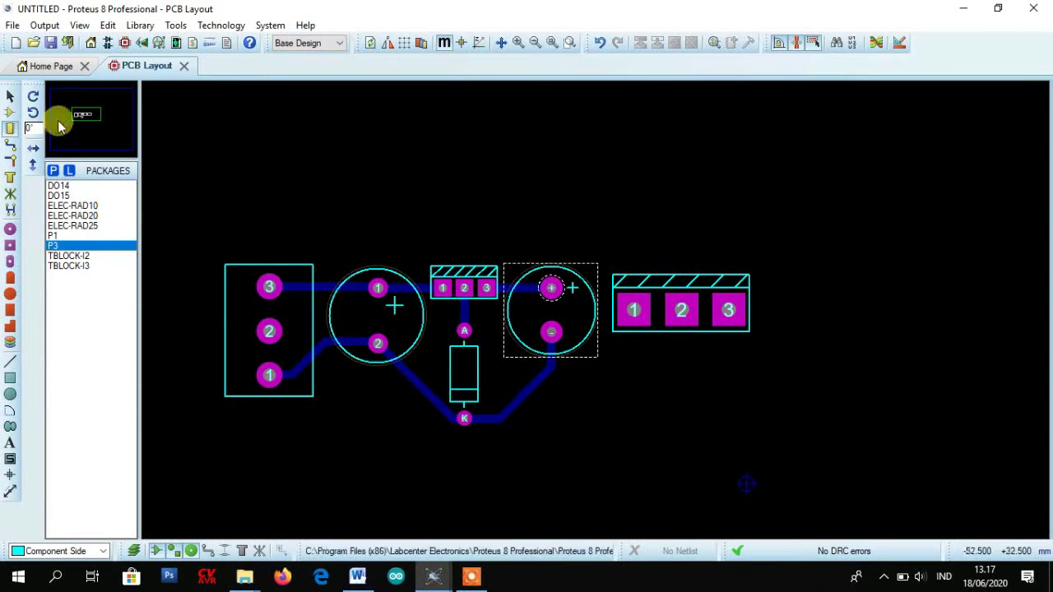
click(12, 145)
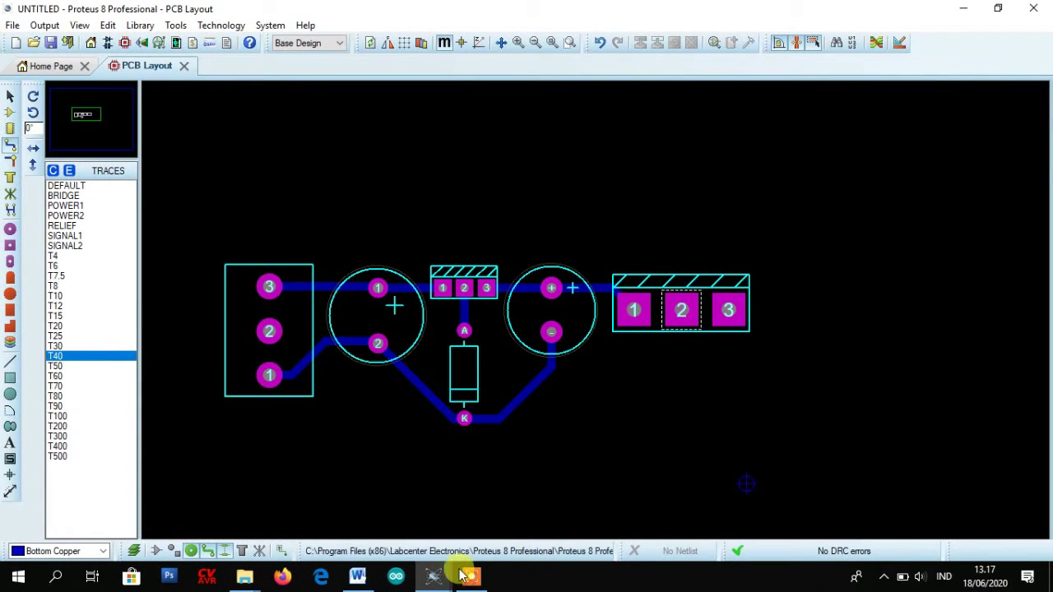
Step: Check the line from Q1's collector to the U1 input in the TA MINSIS SKEMATIK schematic and return to the untitled PCB layout
mouse_move(440, 576)
click(301, 533)
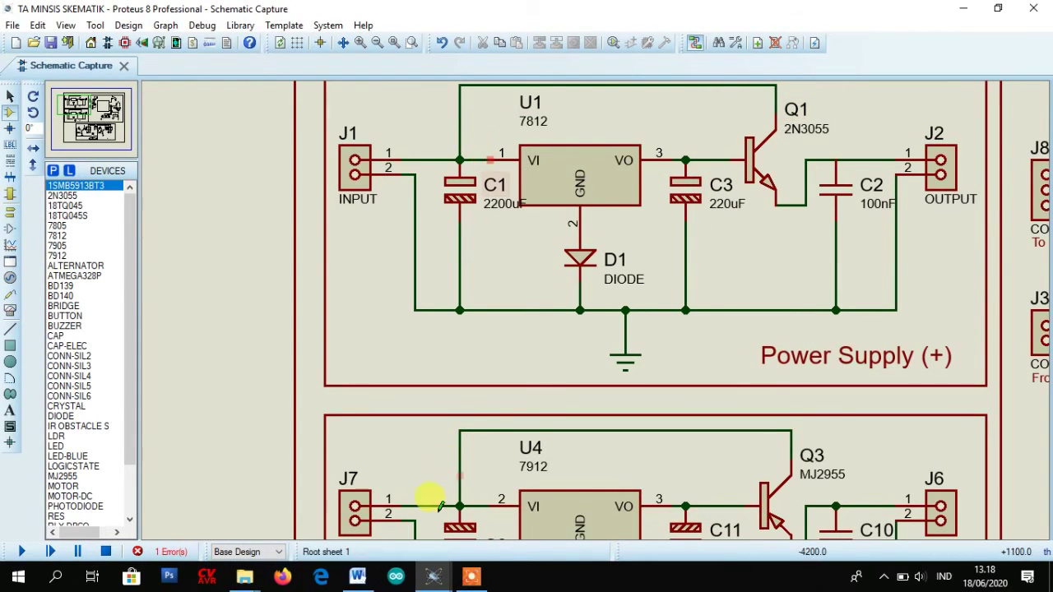
mouse_move(432, 573)
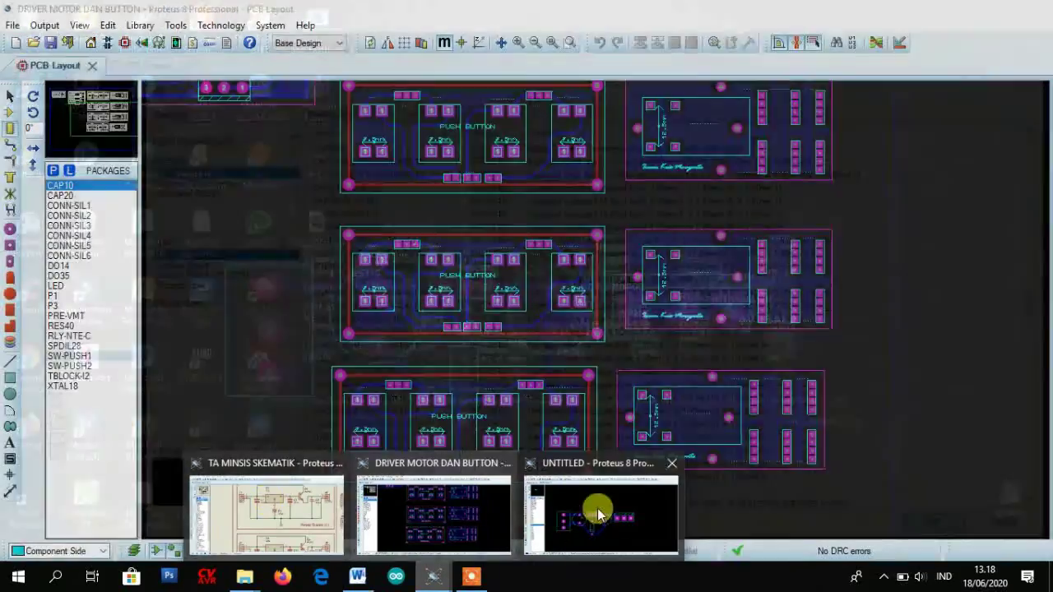
click(600, 509)
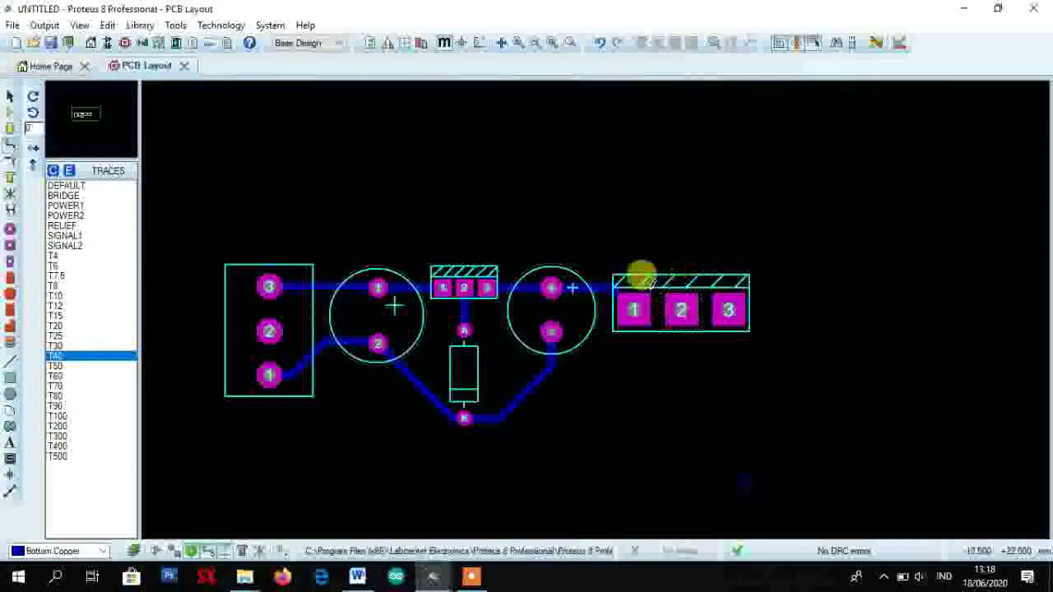
Step: Route a T40 bottom-copper trace from P3 pin 2 above the P1 package to pin 1 of the input capacitor
click(678, 303)
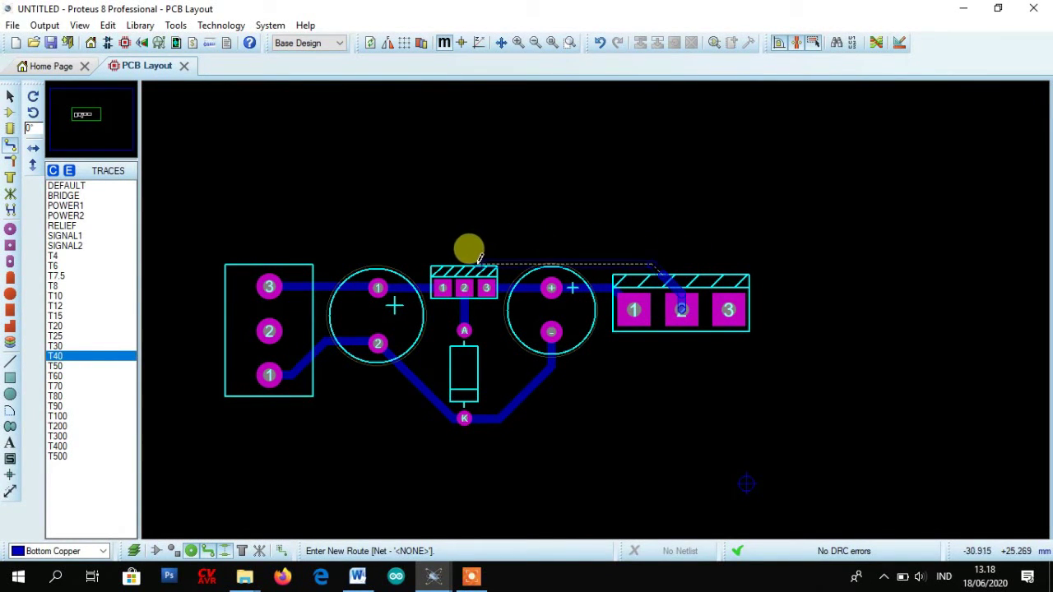
click(415, 260)
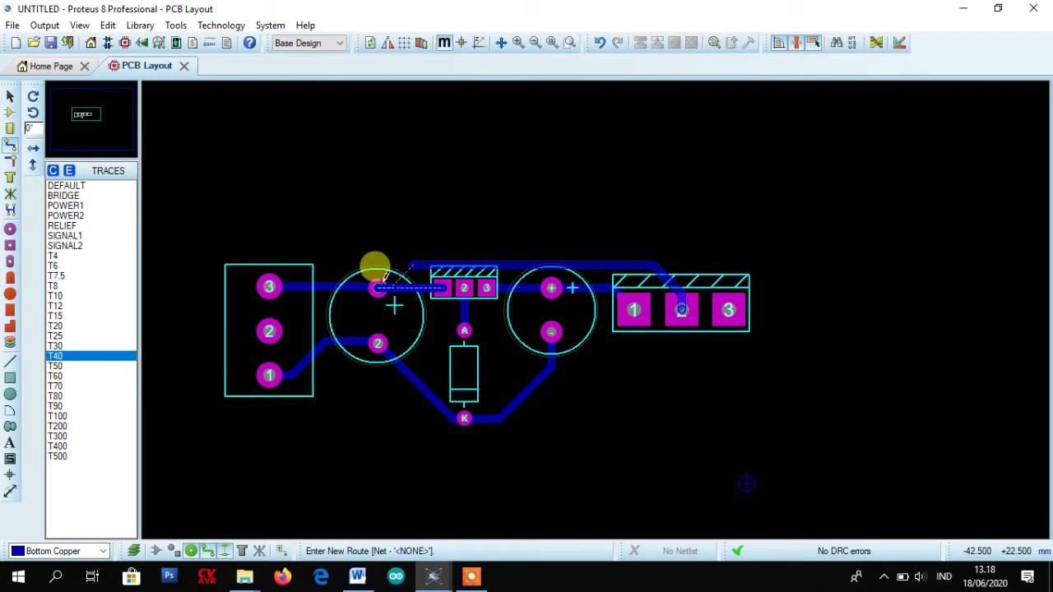
click(413, 260)
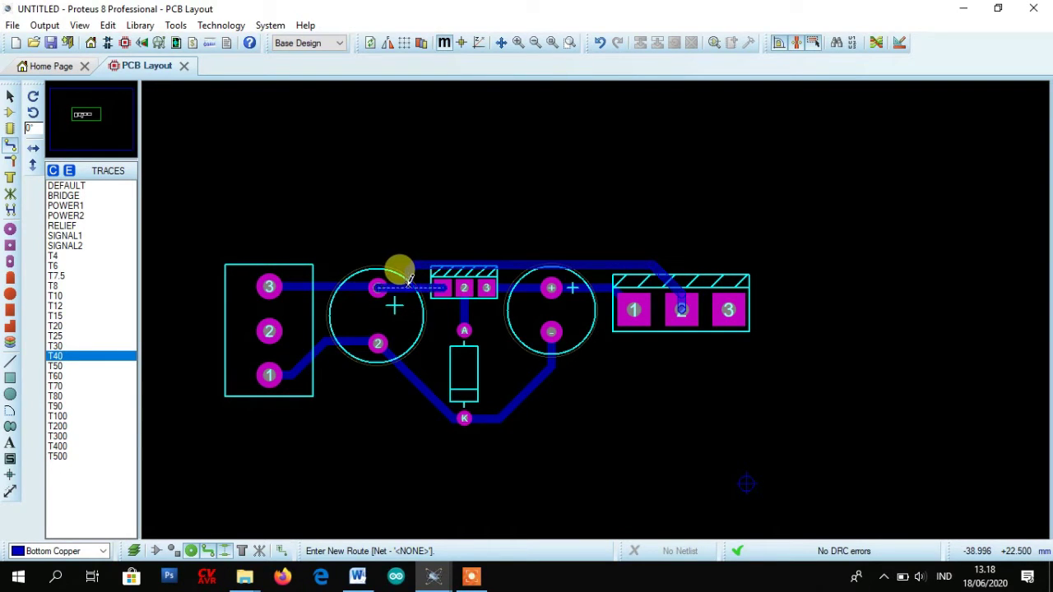
scroll(405, 277, up, 2)
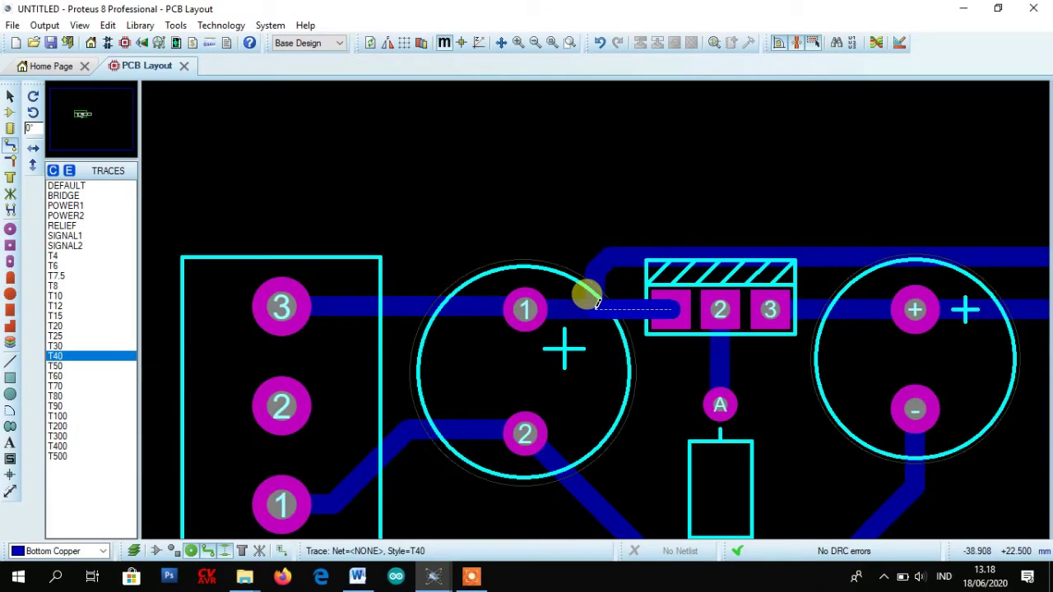
scroll(598, 305, up, 1)
click(531, 298)
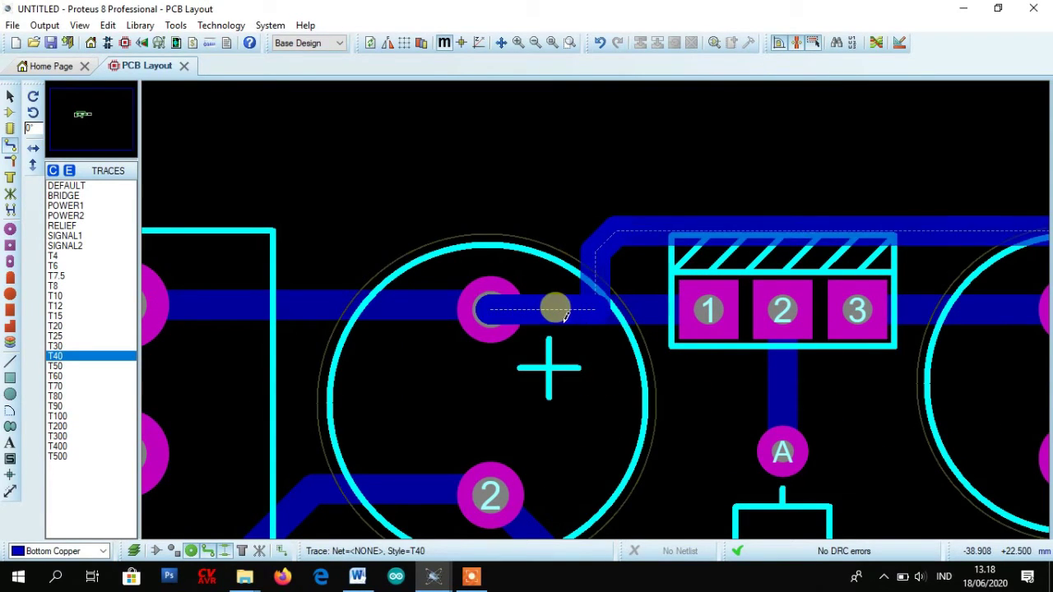
Step: Add short diagonal T40 bottom-copper segments on both sides of the trace junction between input capacitor pin 1 and P1 pin 1
click(523, 298)
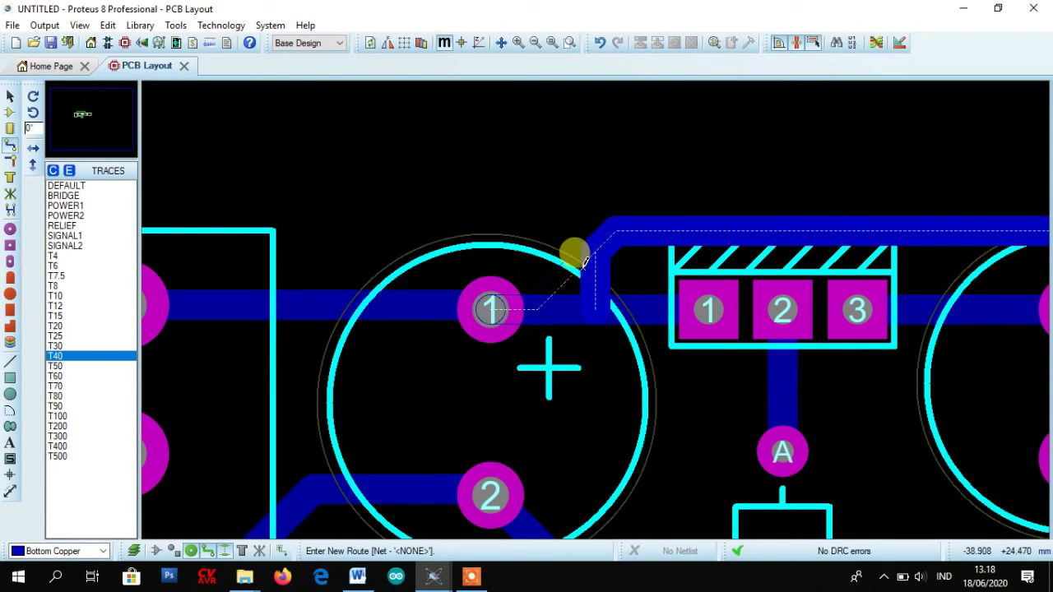
click(576, 252)
click(606, 296)
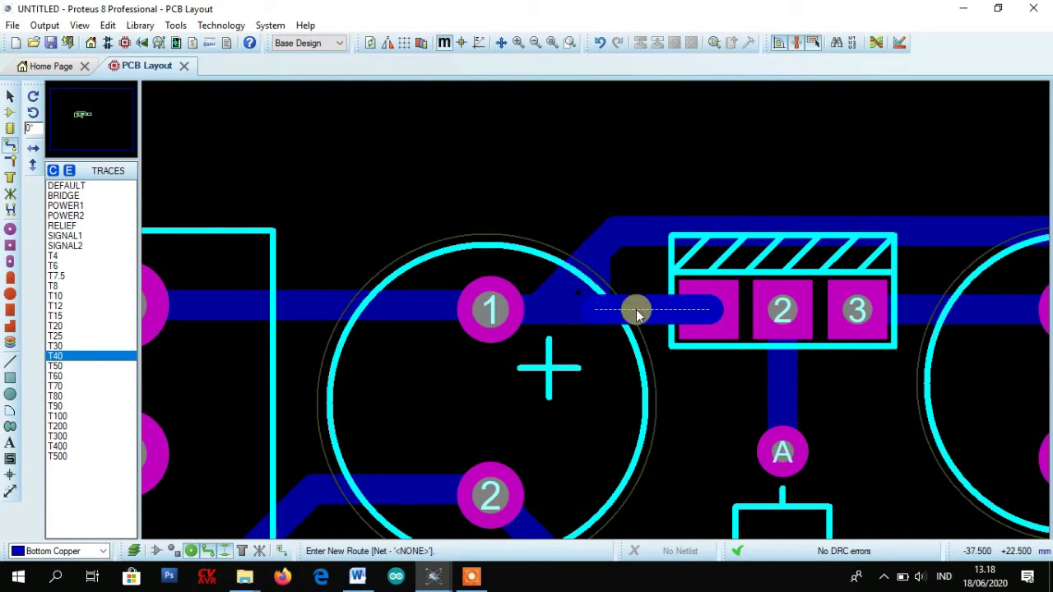
click(601, 264)
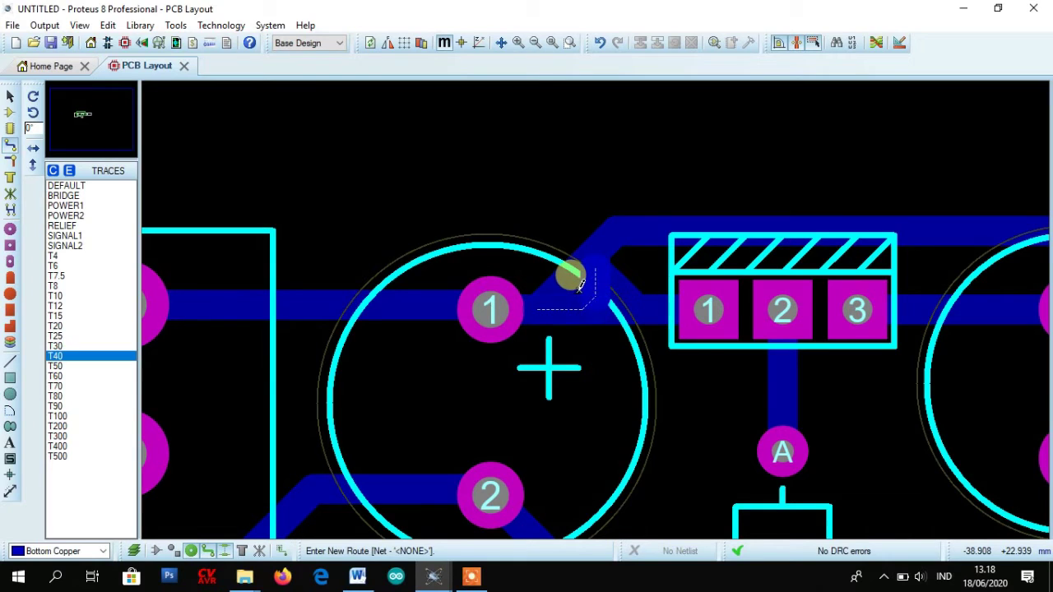
key(Escape)
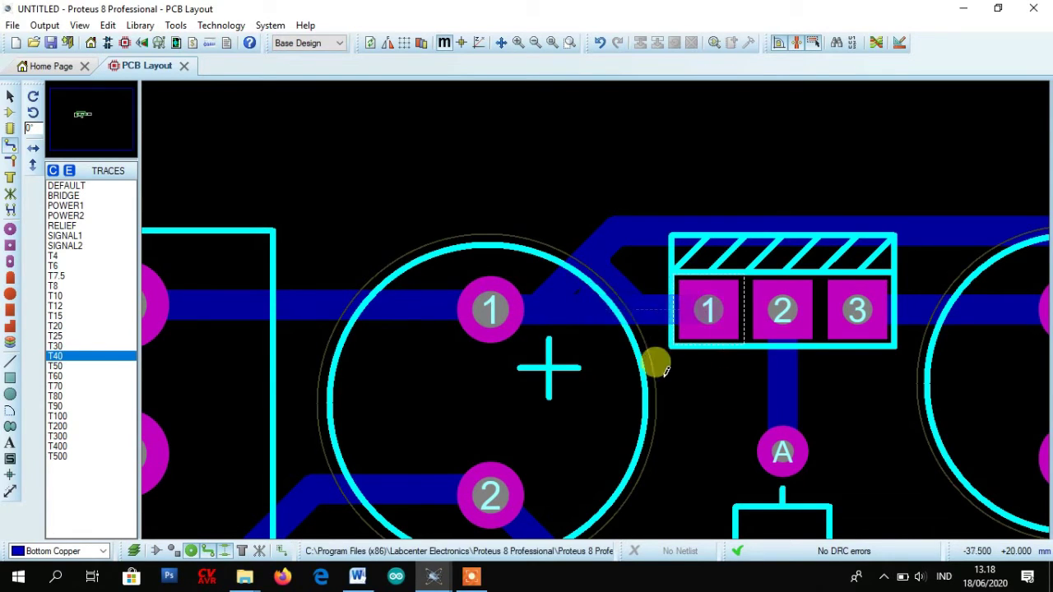
scroll(596, 300, down, 3)
scroll(596, 301, down, 1)
scroll(592, 300, up, 1)
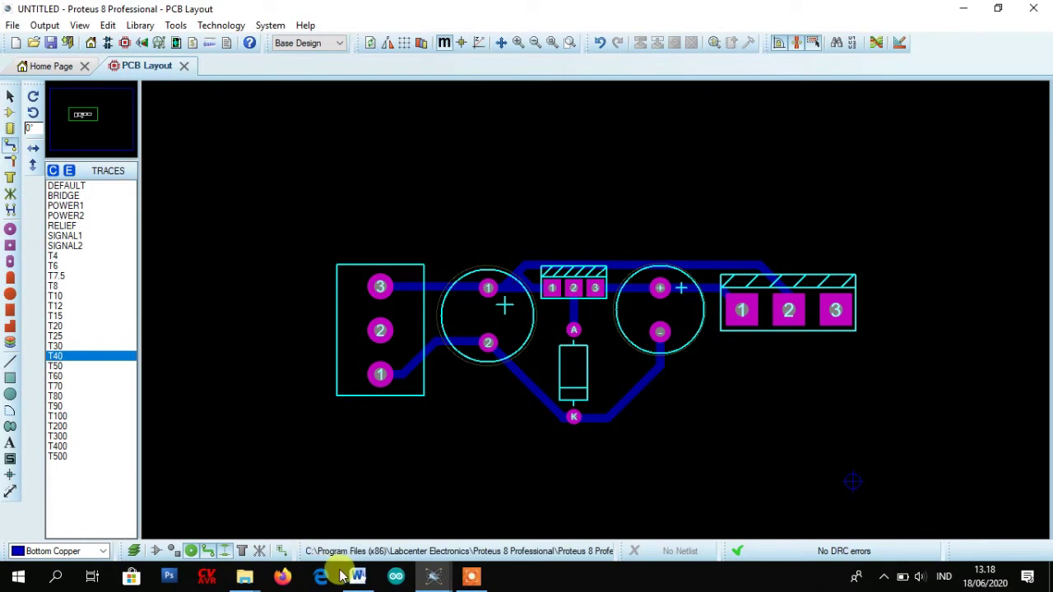
Step: Check the PCB package assigned to capacitor C2 in the TA MINSIS SKEMATIK schematic and return to the untitled PCB layout
mouse_move(434, 580)
click(294, 521)
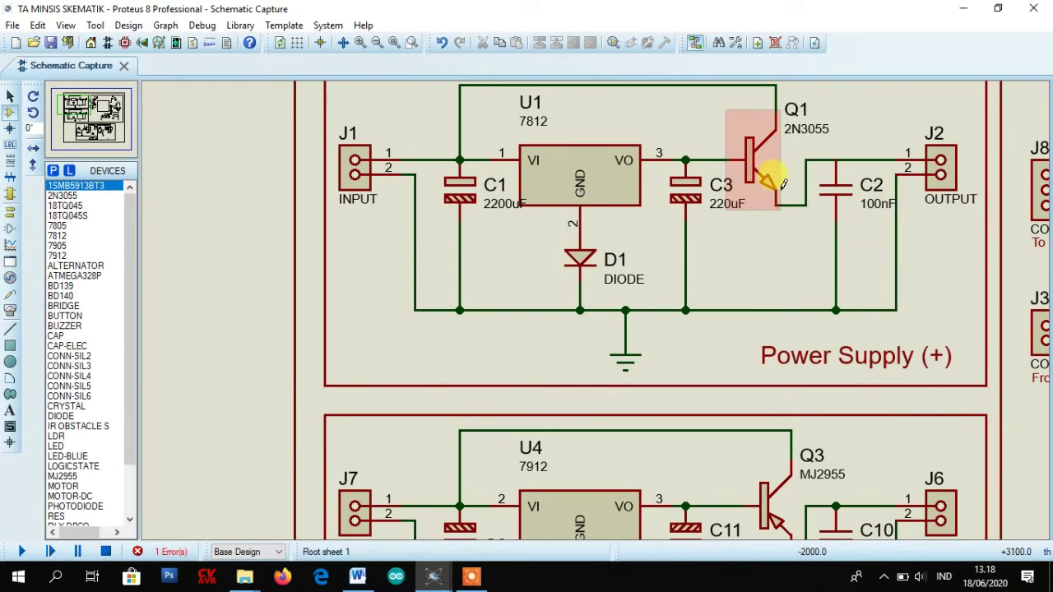
right_click(840, 195)
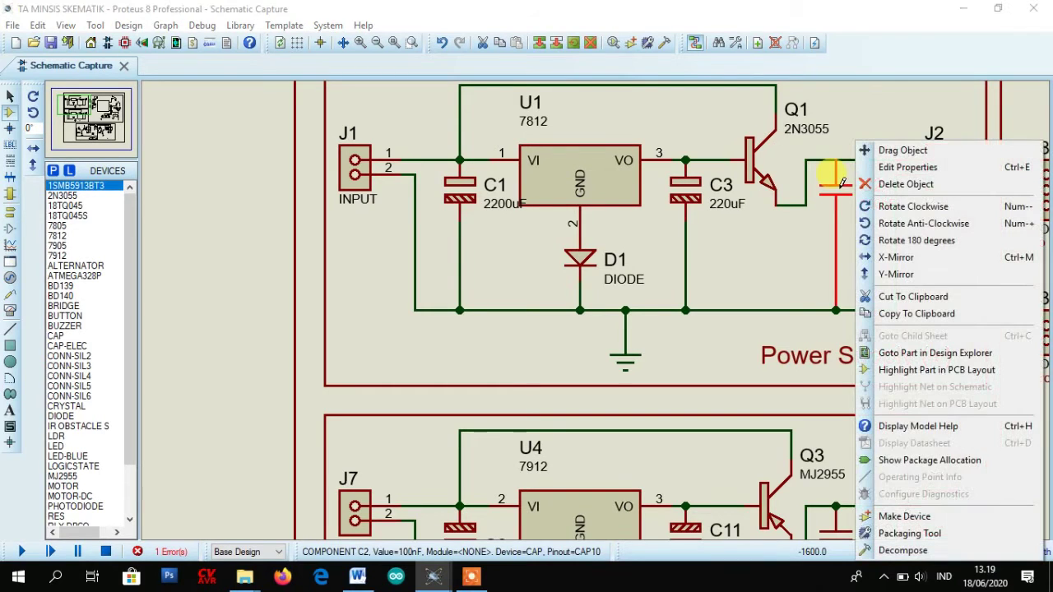
click(885, 168)
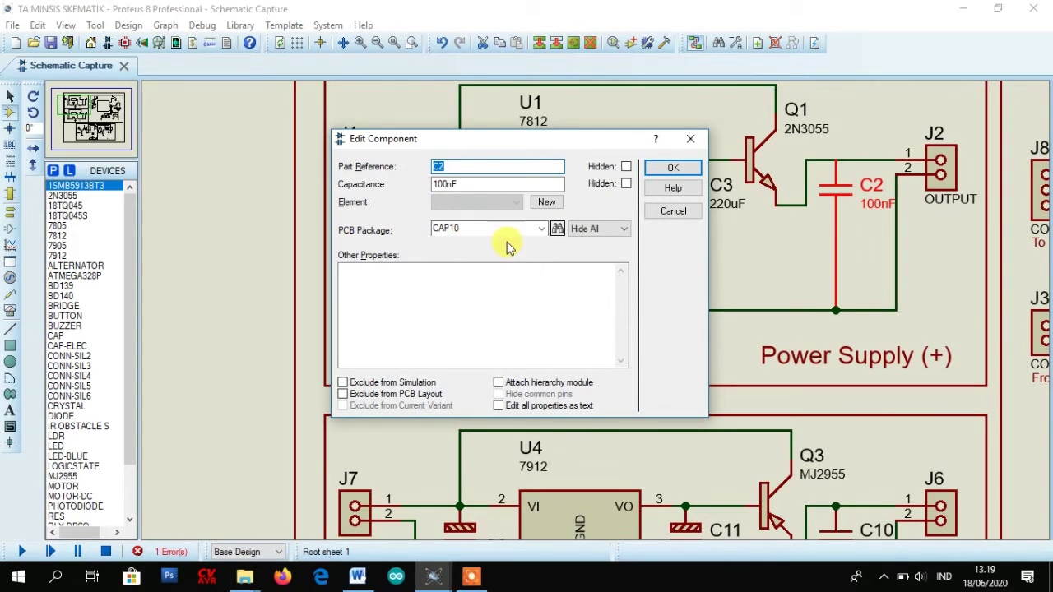
click(668, 171)
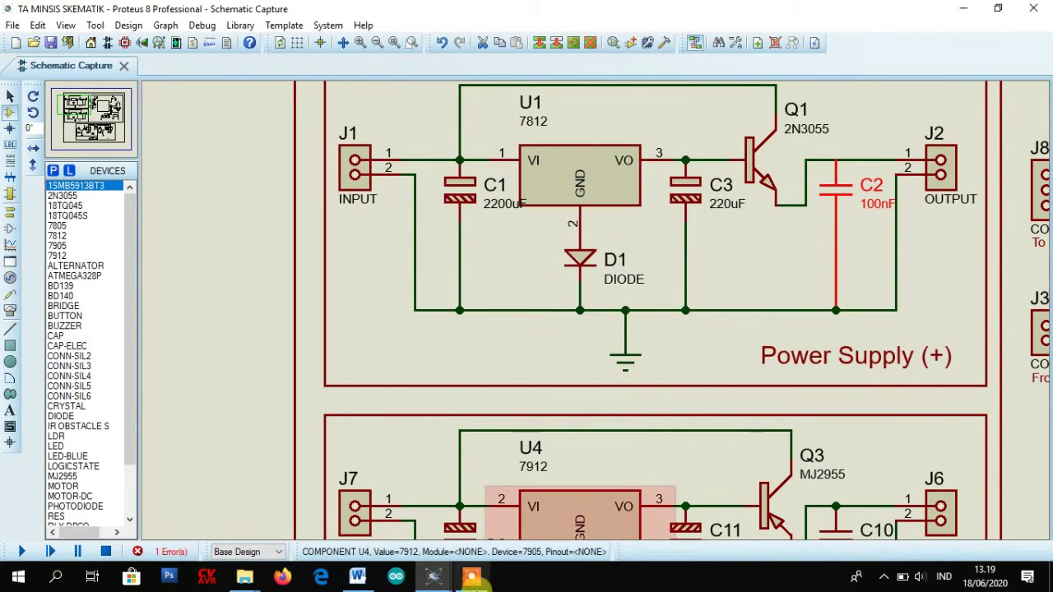
click(433, 580)
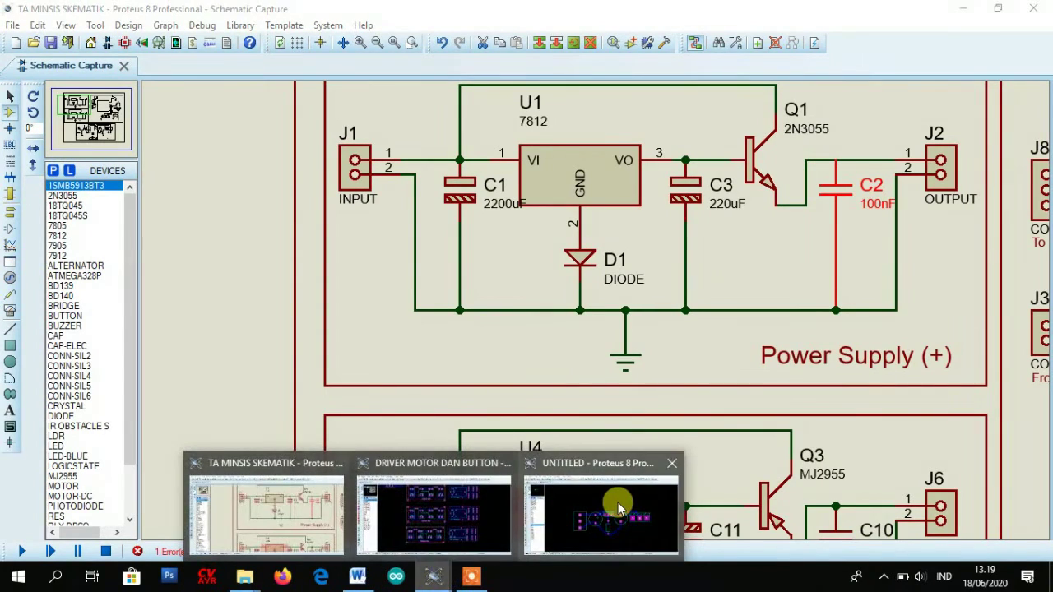
click(607, 505)
Step: Search the package library for CAP10 and add this radial capacitor package to the layout's package list
click(10, 128)
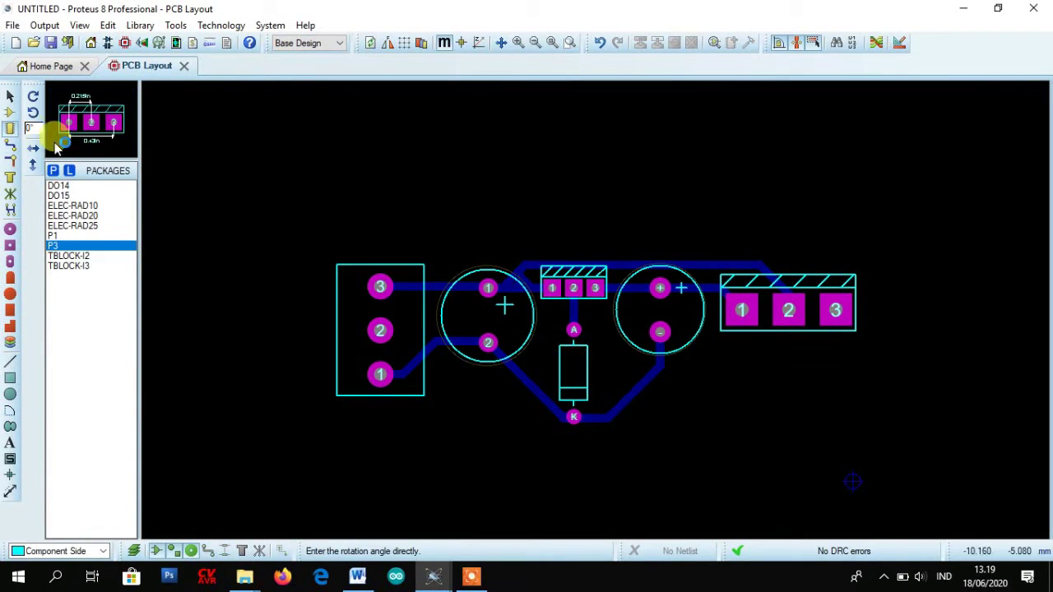
click(52, 171)
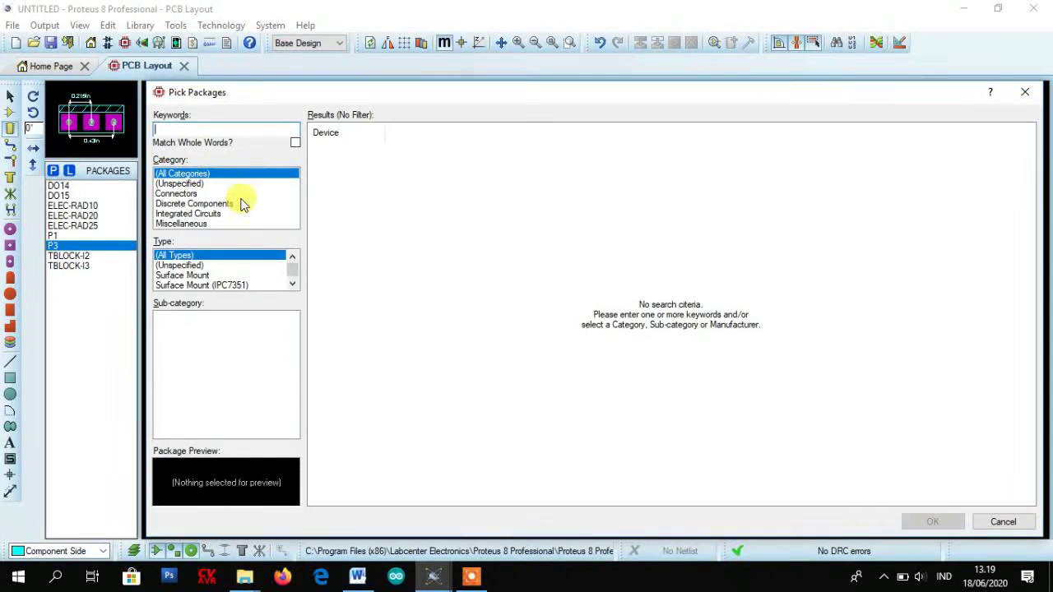
text(CAP)
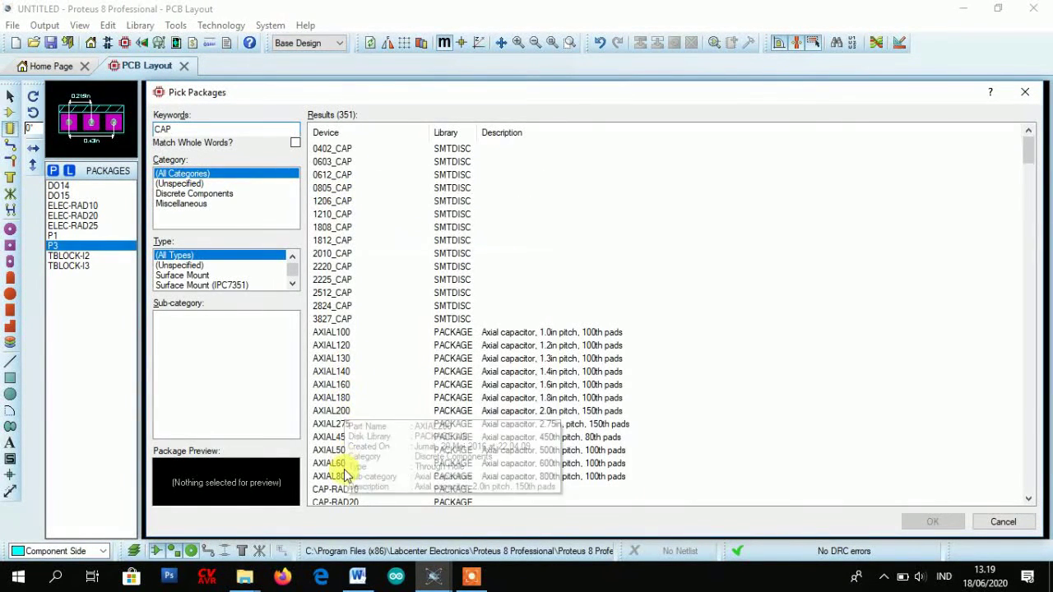
scroll(349, 481, down, 1)
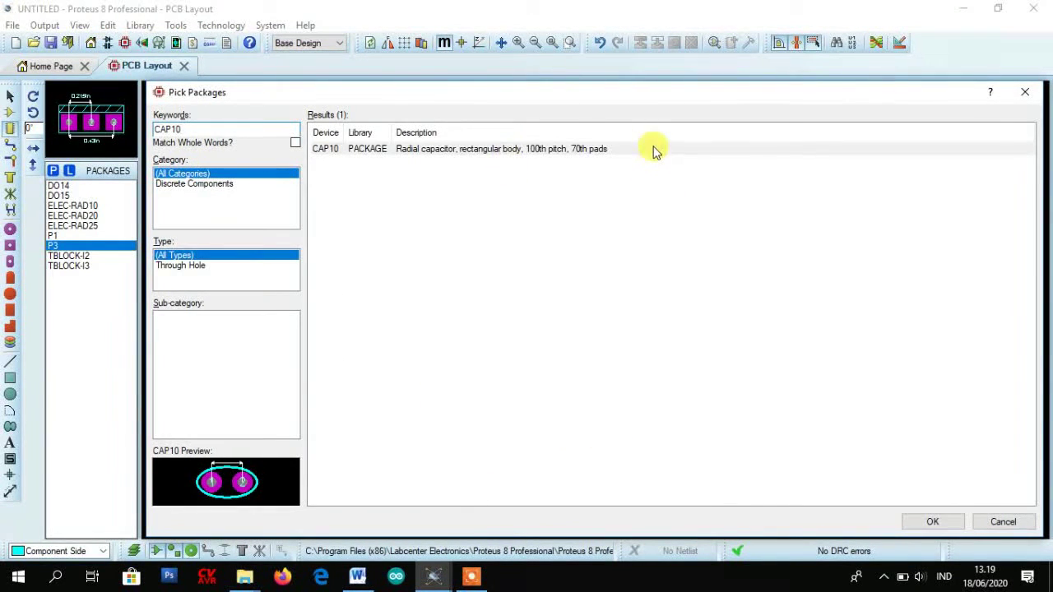
click(654, 149)
click(946, 522)
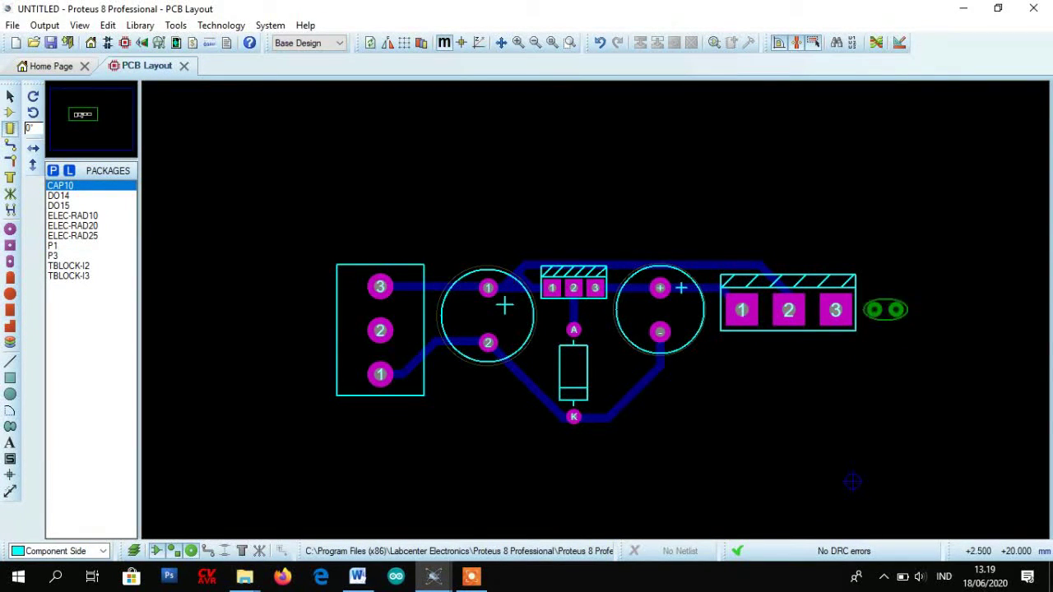
Step: Place a CAP10 package near P3, rotate it to vertical with pin 1 uppermost and move it just below P3 pin 1
click(832, 353)
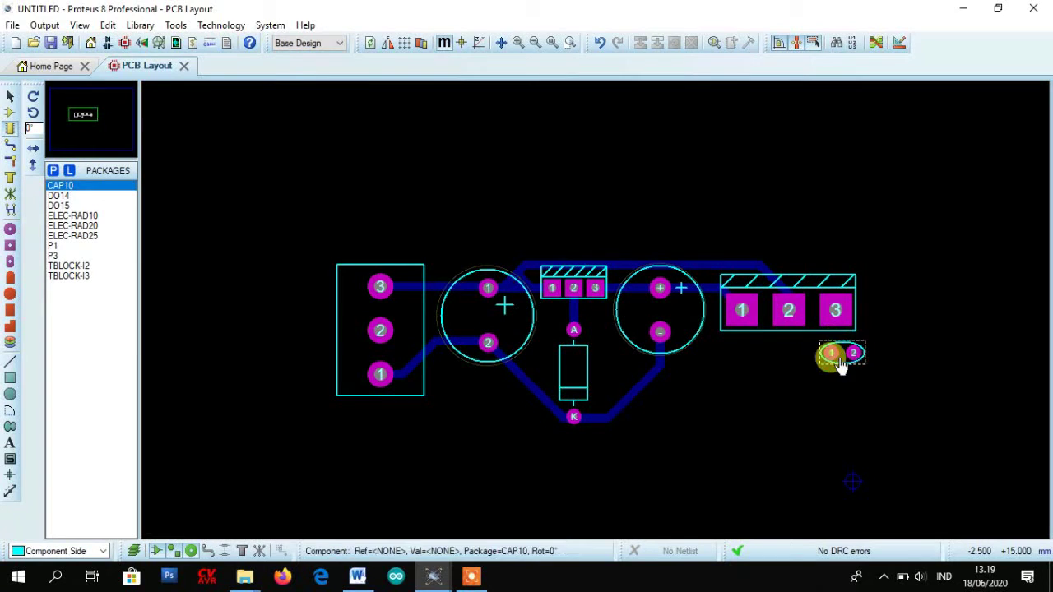
right_click(830, 354)
click(883, 282)
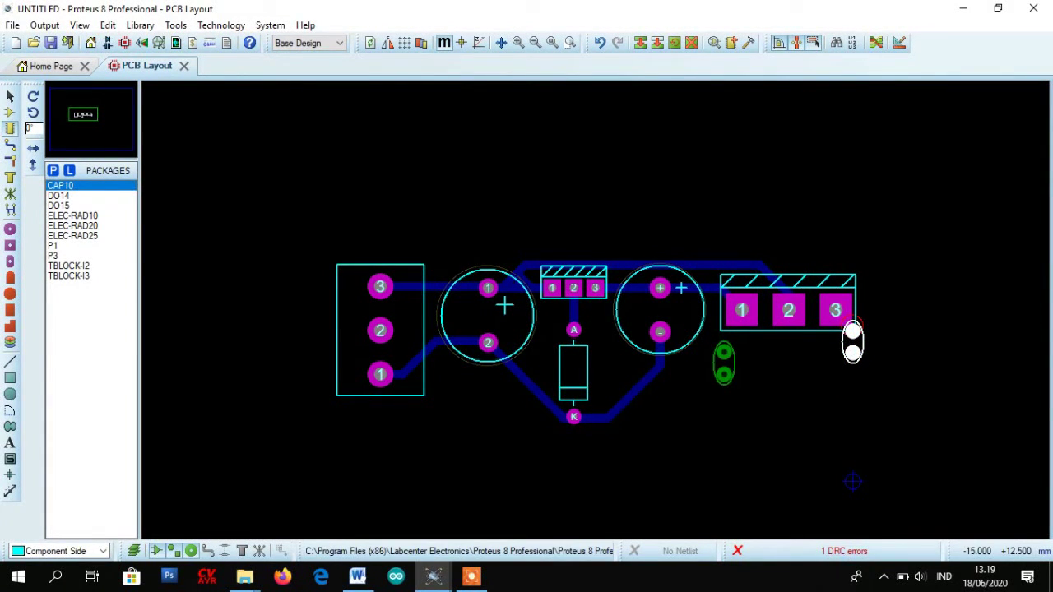
click(724, 364)
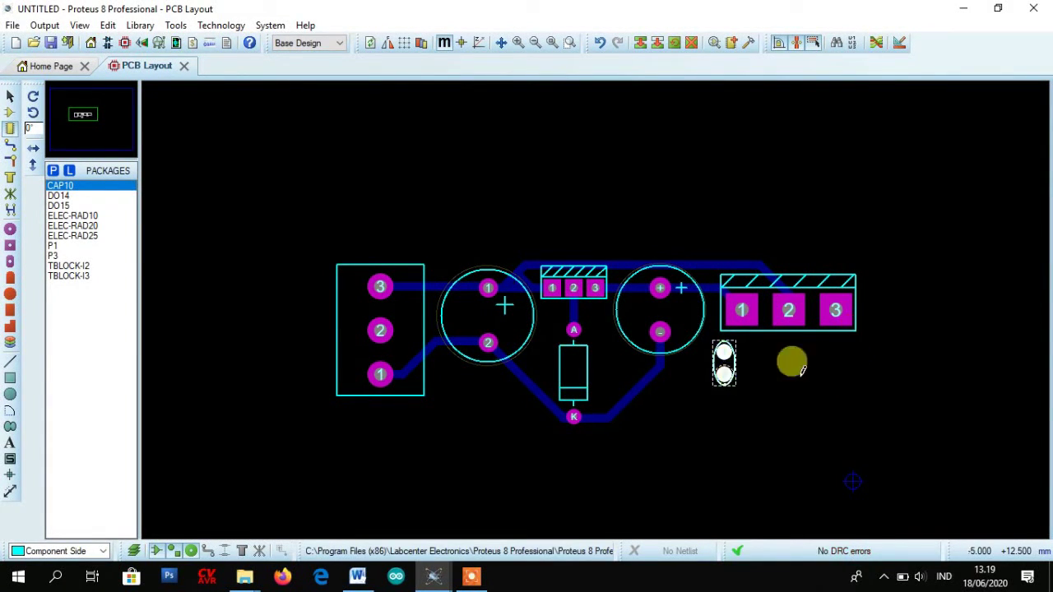
Step: Route a T40 bottom-copper trace from P3 pin 3 beneath the package to pin 1 of the CAP10 capacitor
click(9, 146)
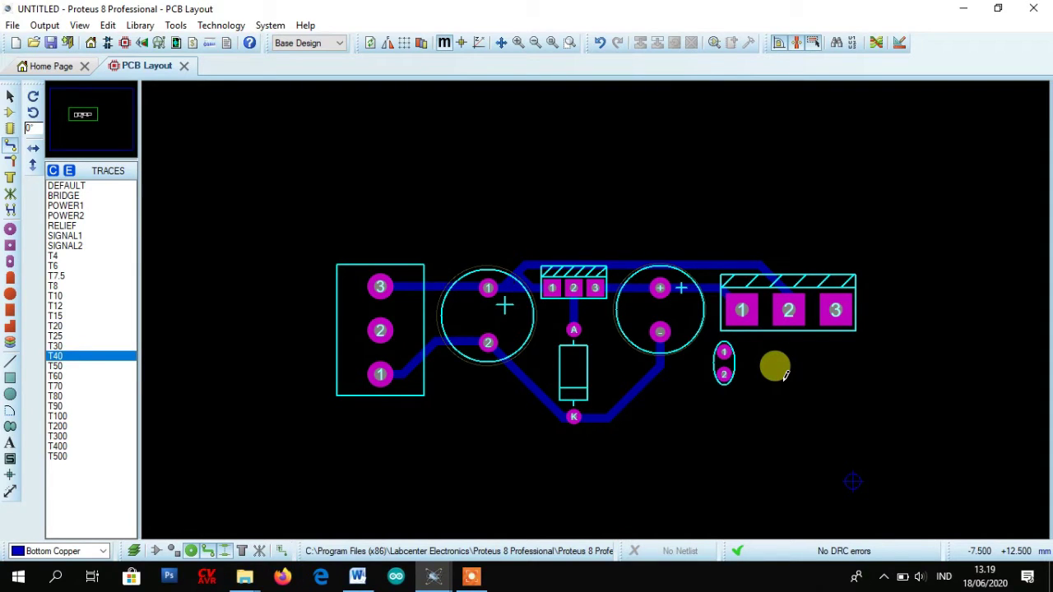
click(835, 311)
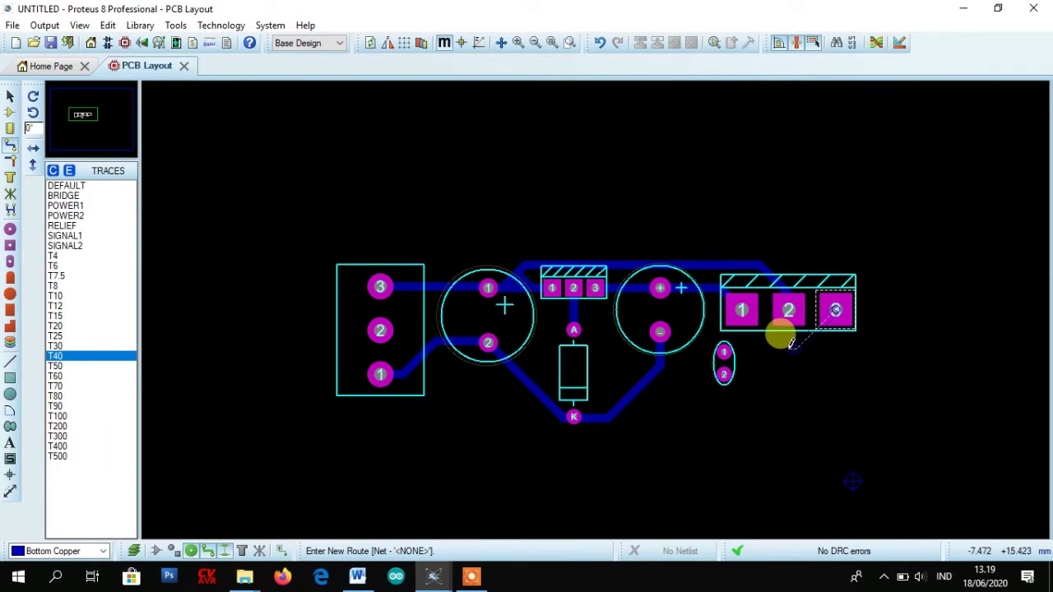
click(724, 349)
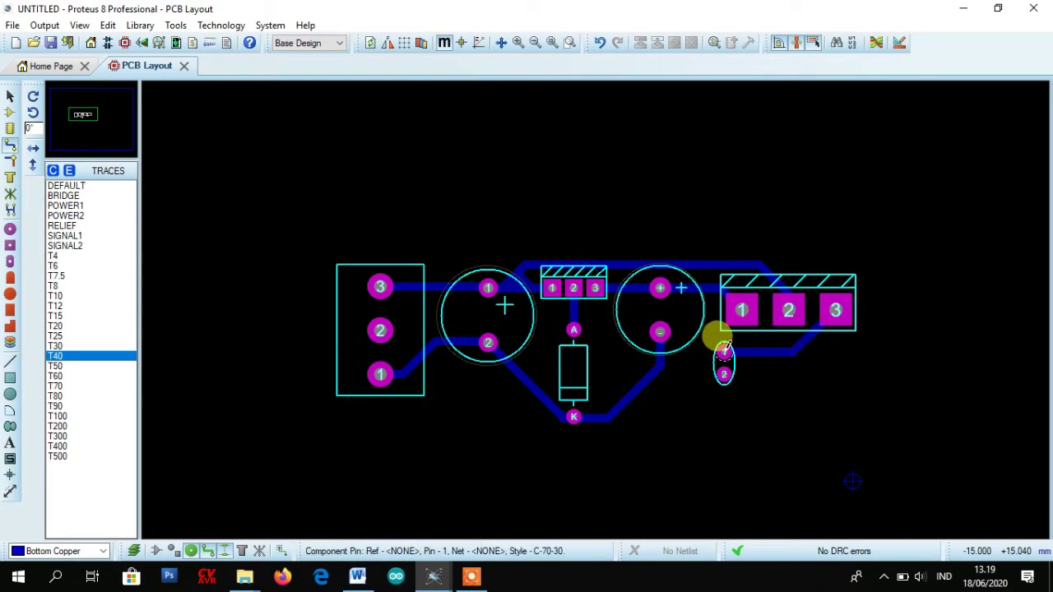
Step: Check the connections from C2 to the J2 OUTPUT connector in the TA MINSIS SKEMATIK schematic and return to the untitled PCB layout
mouse_move(433, 575)
click(350, 534)
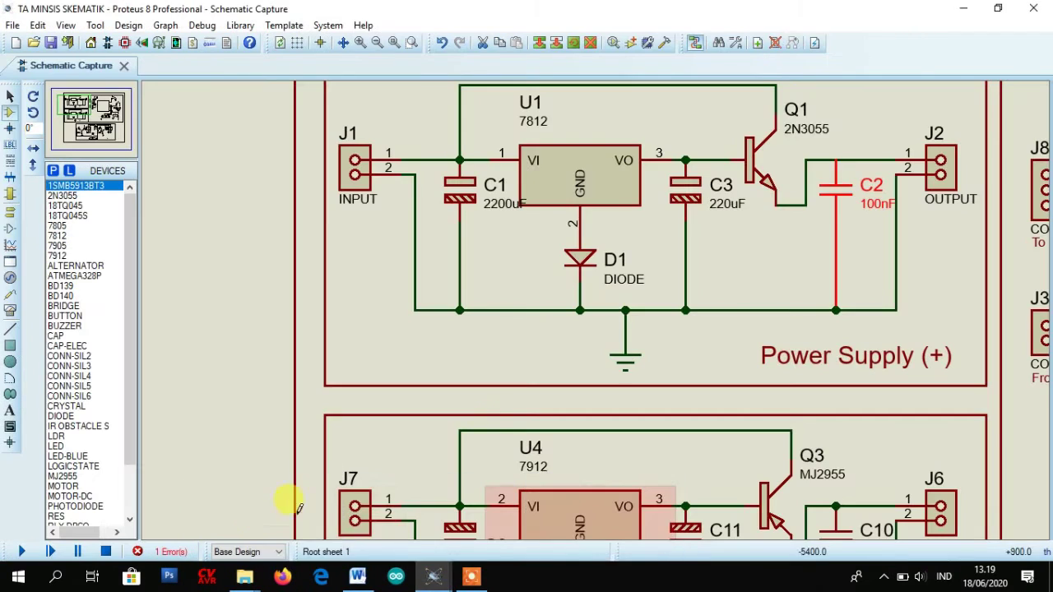
click(839, 148)
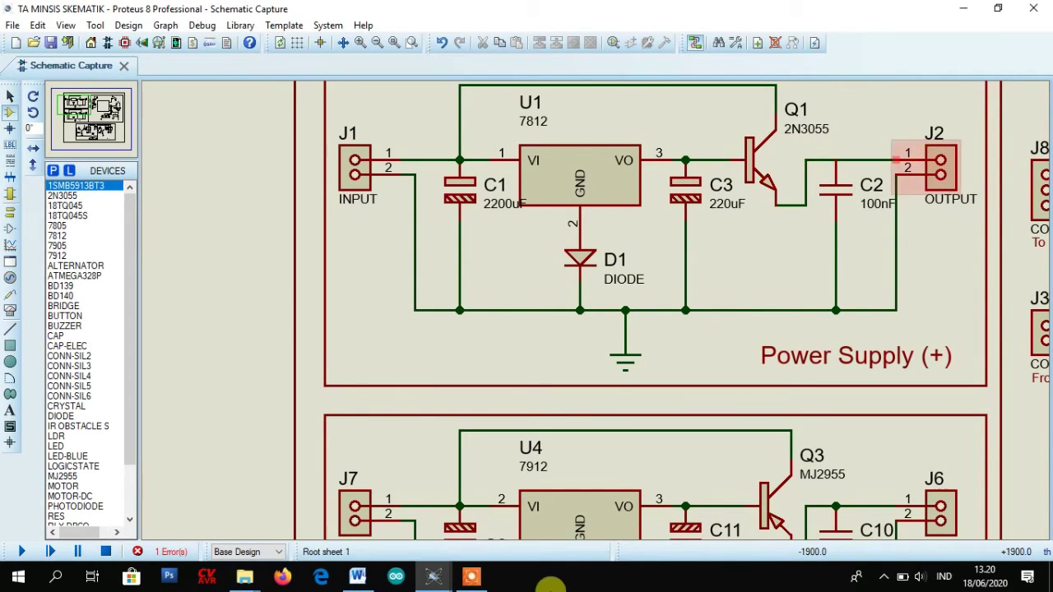
mouse_move(436, 576)
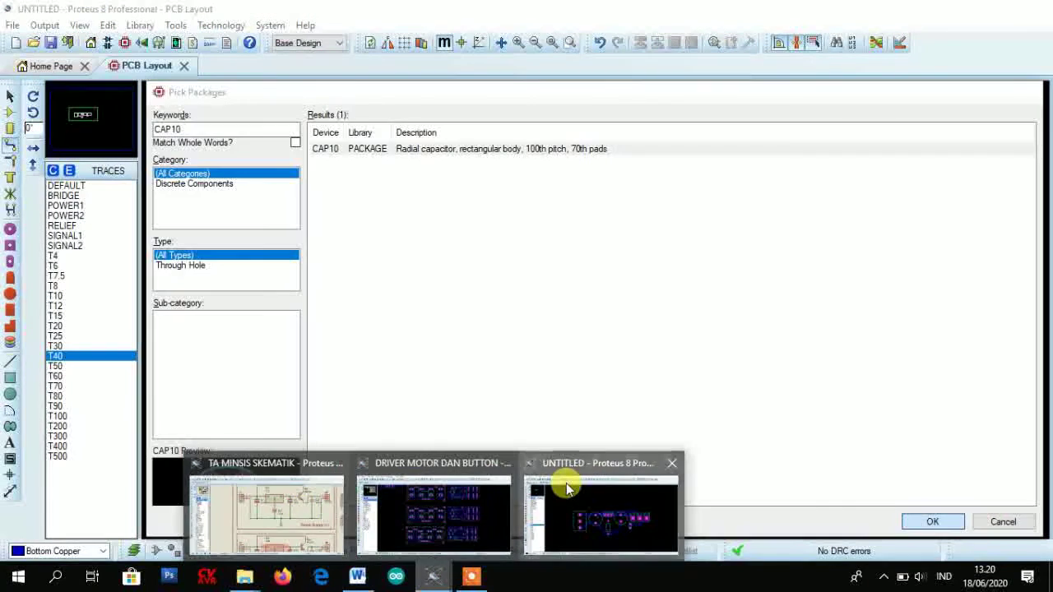
click(560, 482)
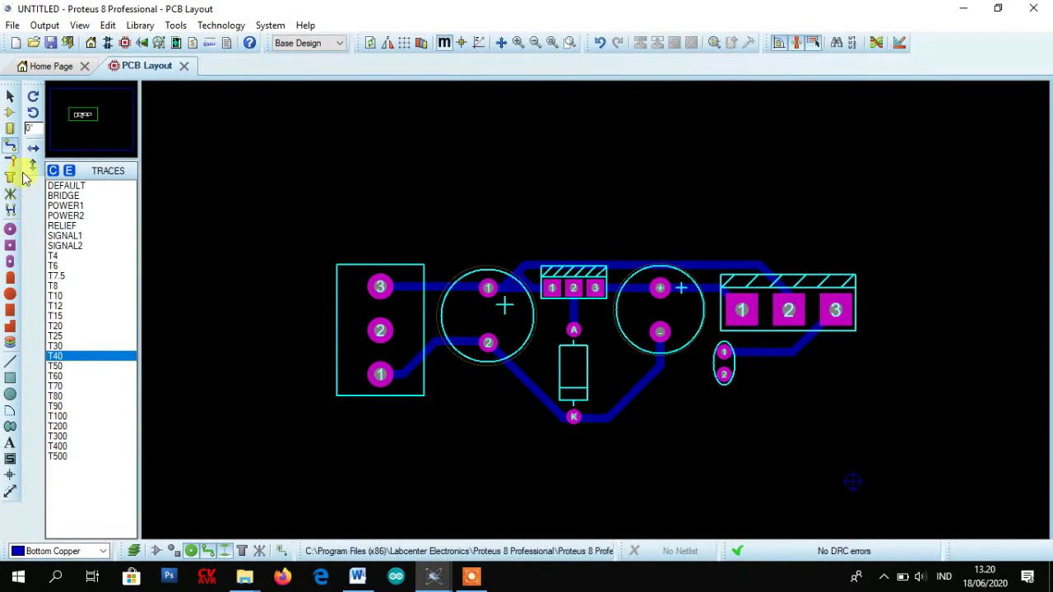
Step: Search the package library for CONN-S connectors and add the 4-way CONN-SIL4 header to the package list
click(11, 130)
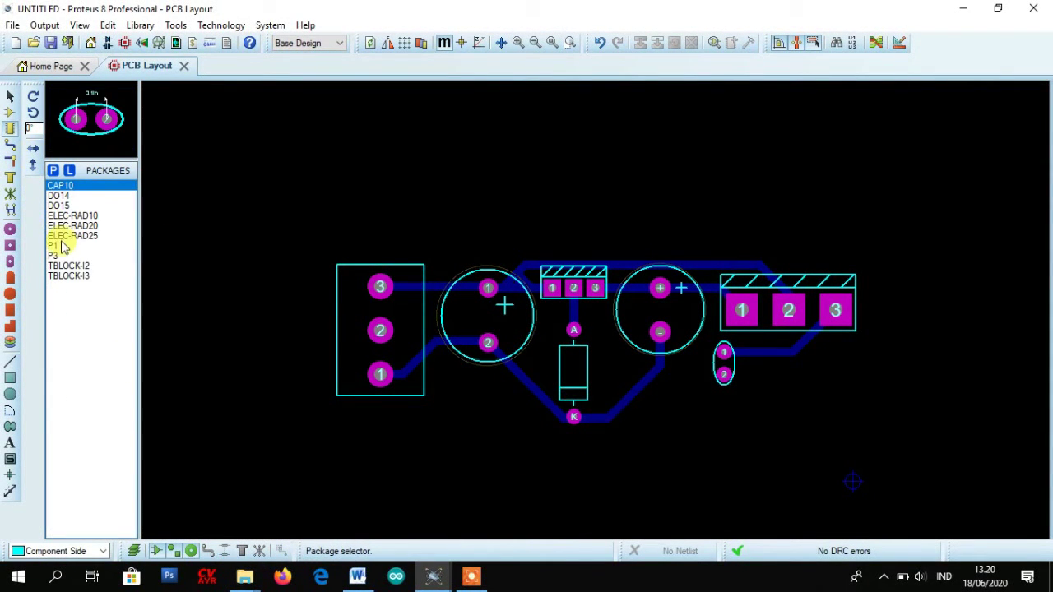
click(66, 266)
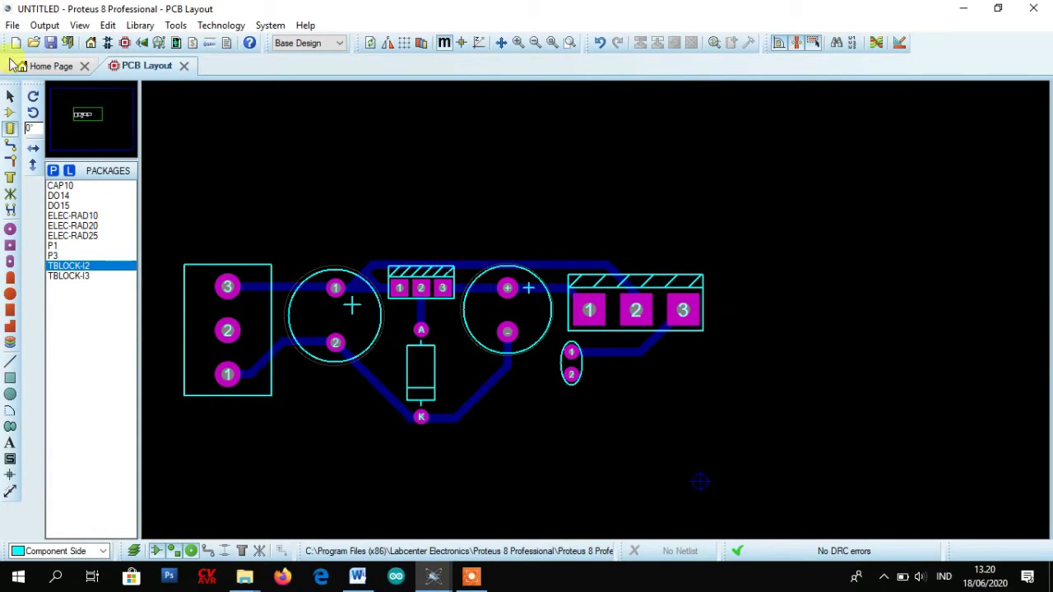
click(52, 171)
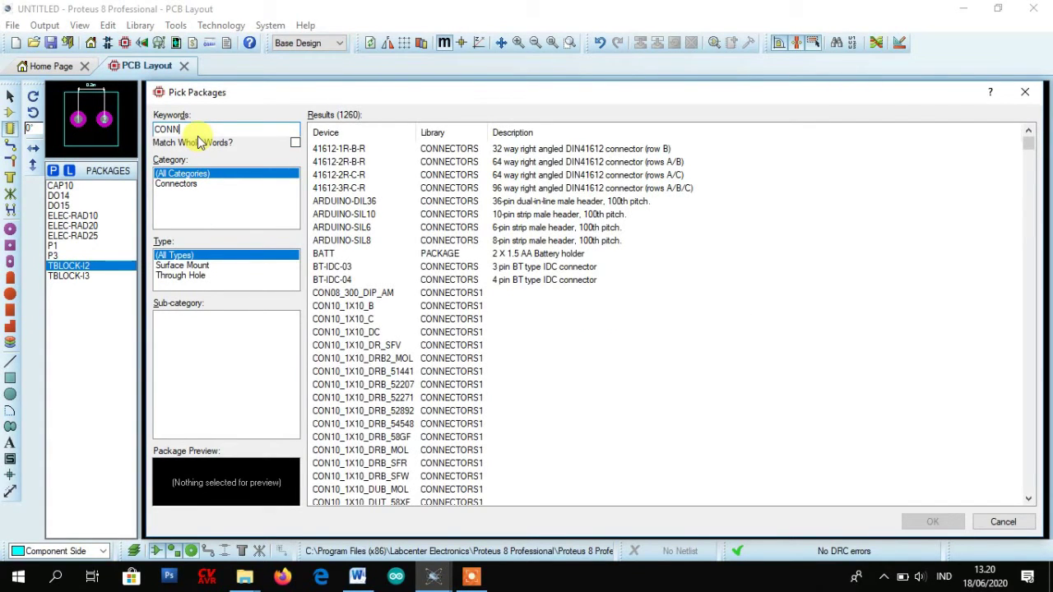
text(SI)
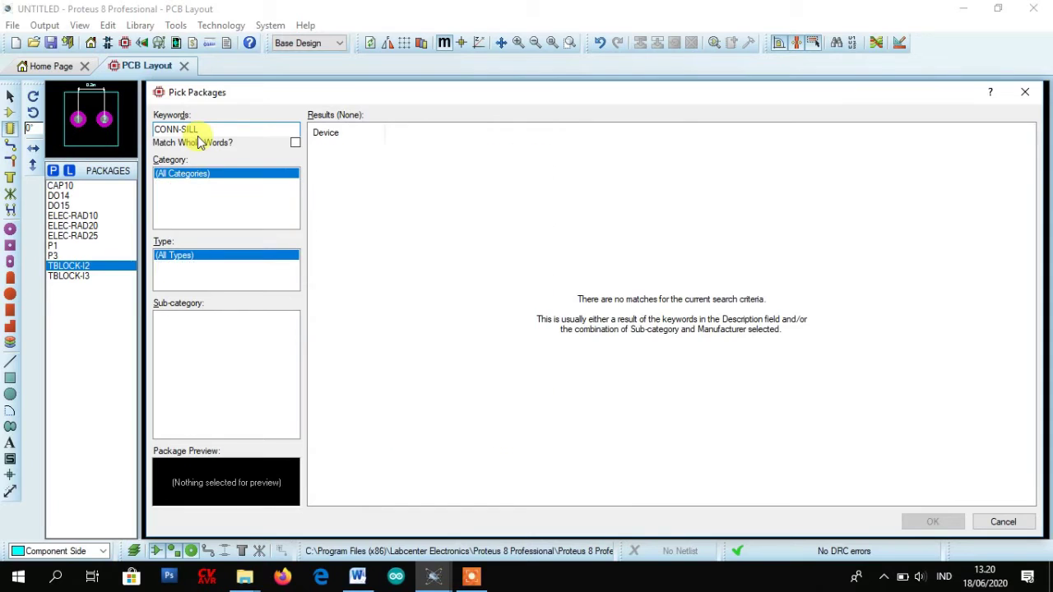
key(BackSpace)
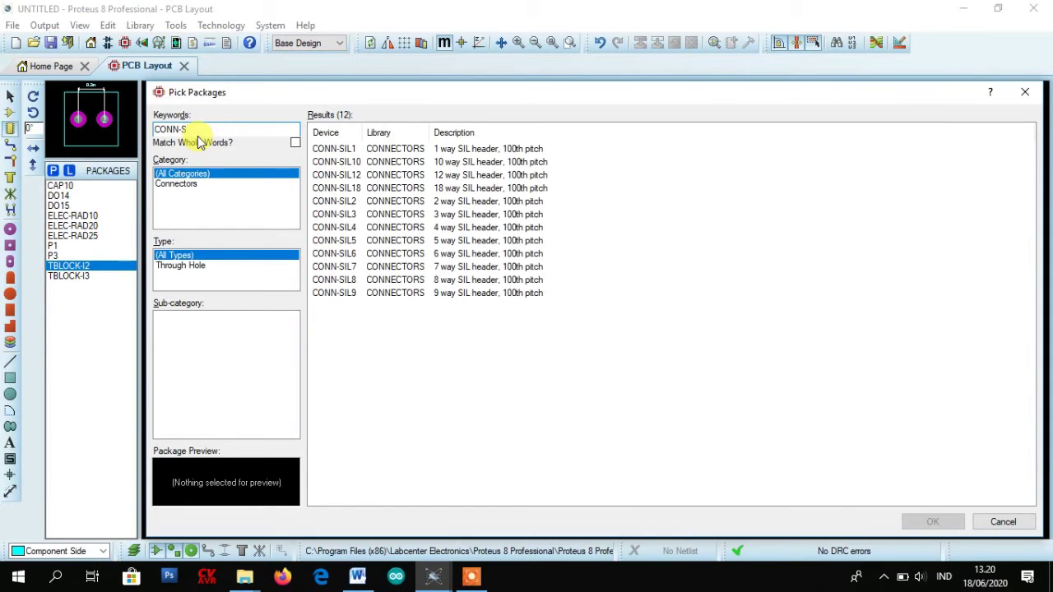
click(371, 199)
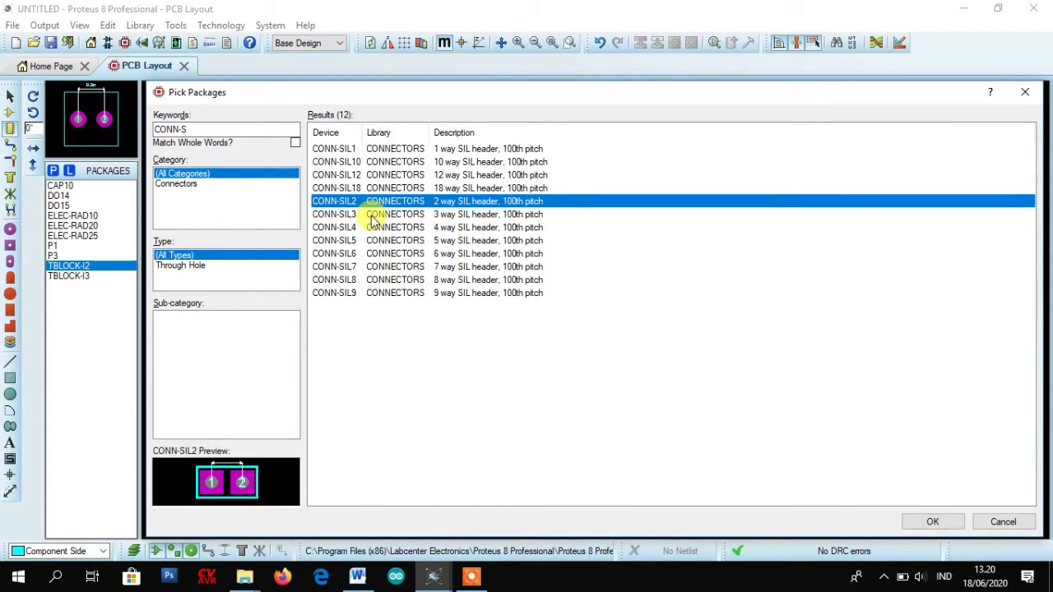
click(371, 213)
click(374, 228)
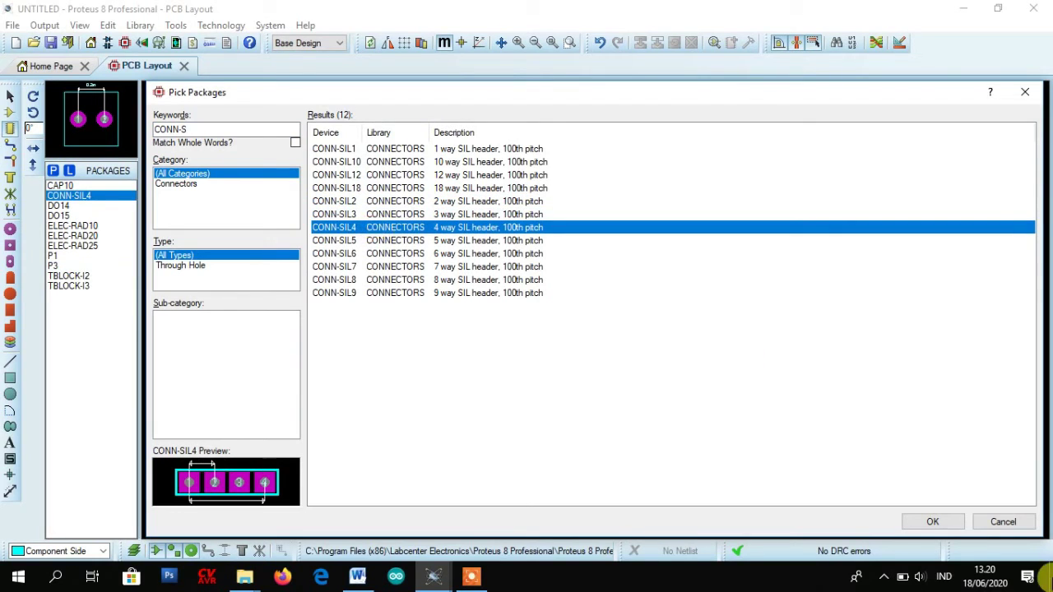
click(932, 523)
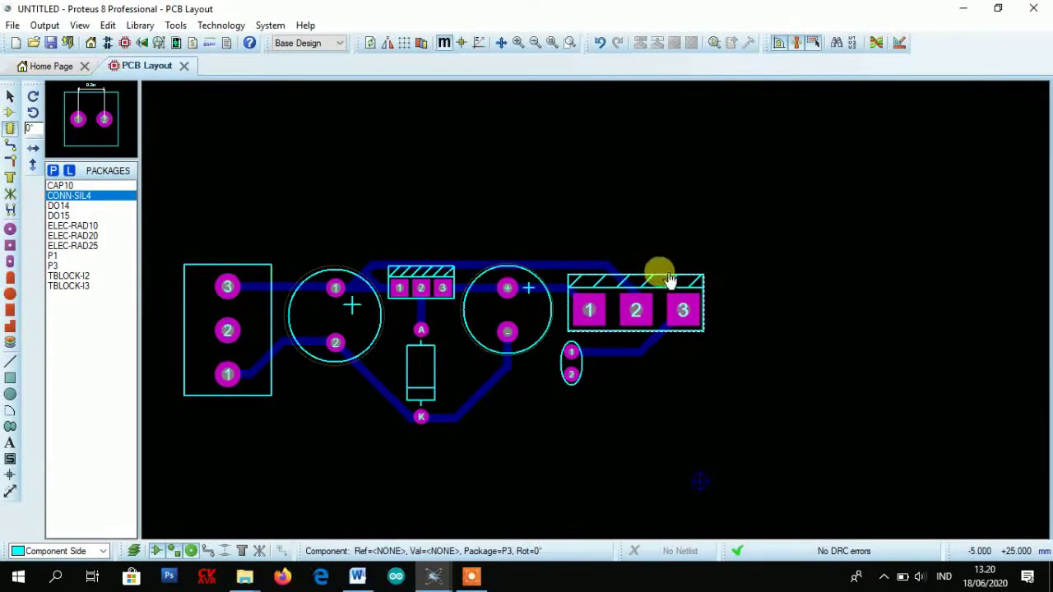
Step: Place a CONN-SIL4 header to the right of P3, rotated to vertical with pin 4 uppermost and aligned beside the package
click(765, 309)
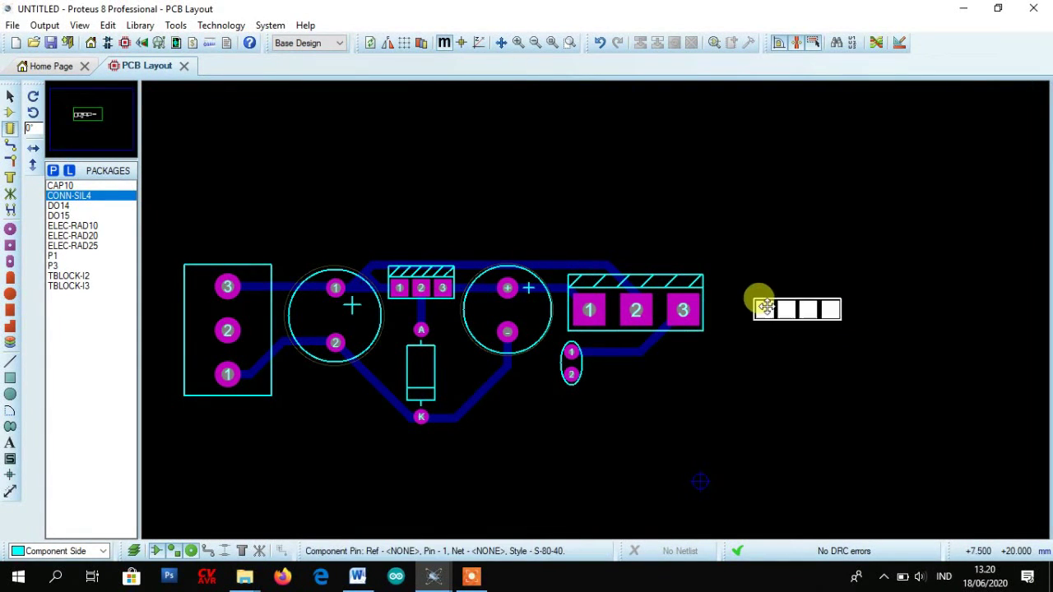
right_click(765, 310)
click(846, 296)
drag(786, 300, 743, 279)
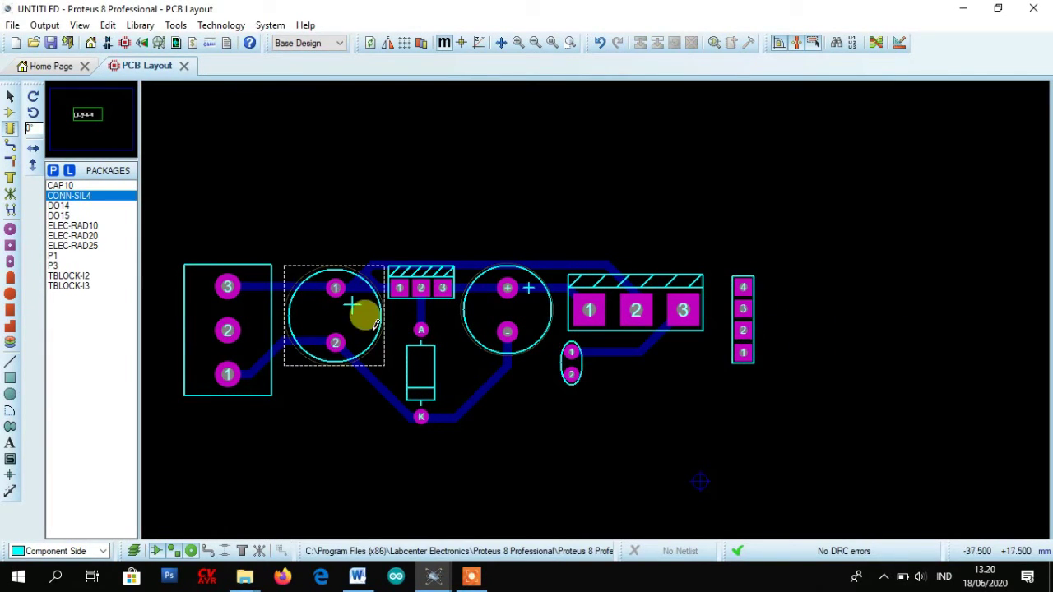
Step: Try a straight T40 bottom-copper trace from P3 pin 3 to pin 3 of the CONN-SIL4 header, and delete it
click(9, 145)
click(571, 352)
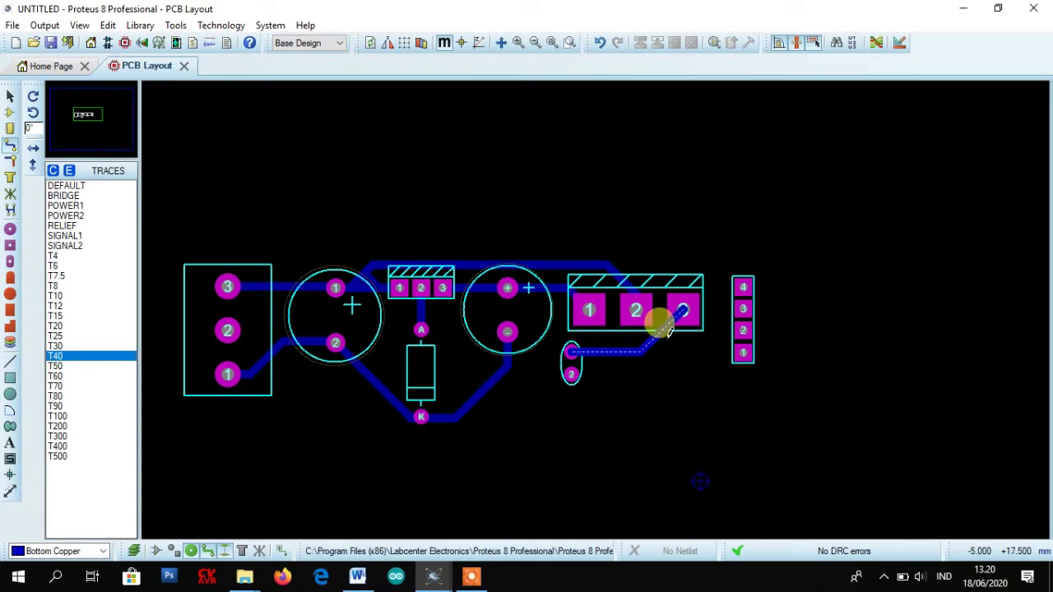
click(686, 308)
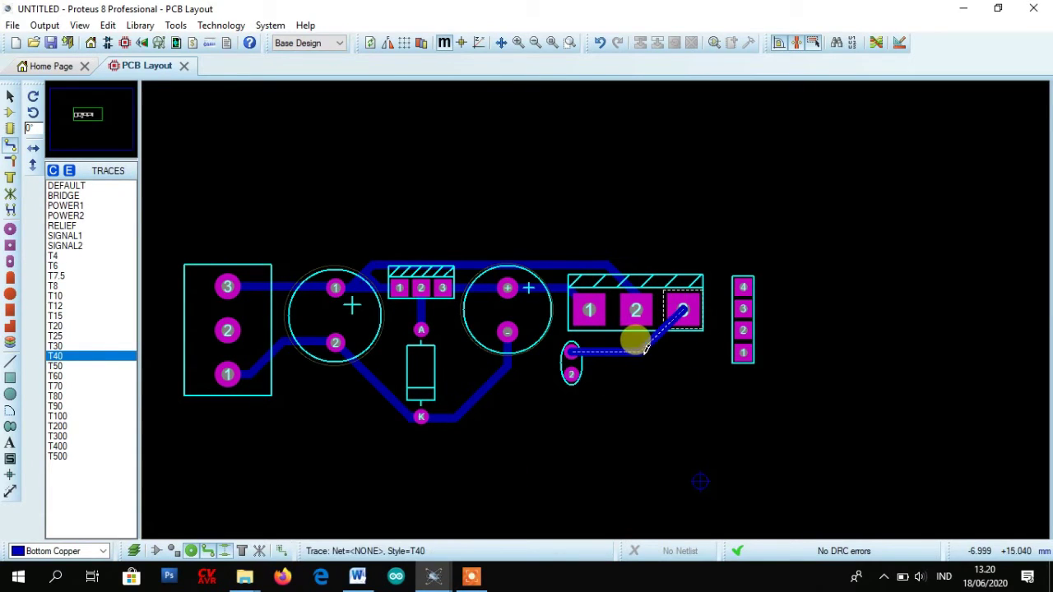
click(683, 309)
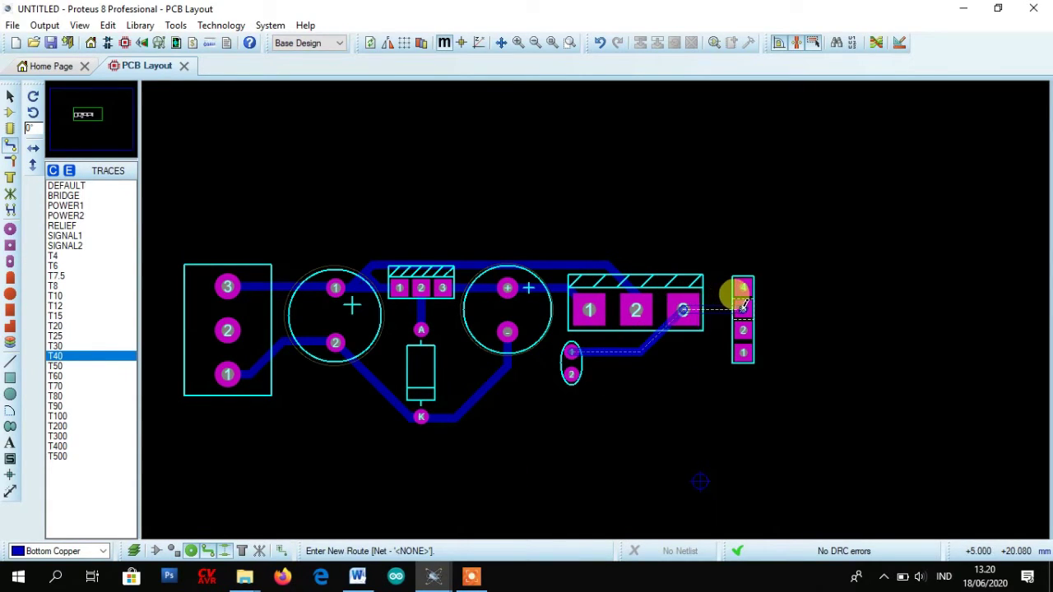
click(743, 288)
right_click(707, 308)
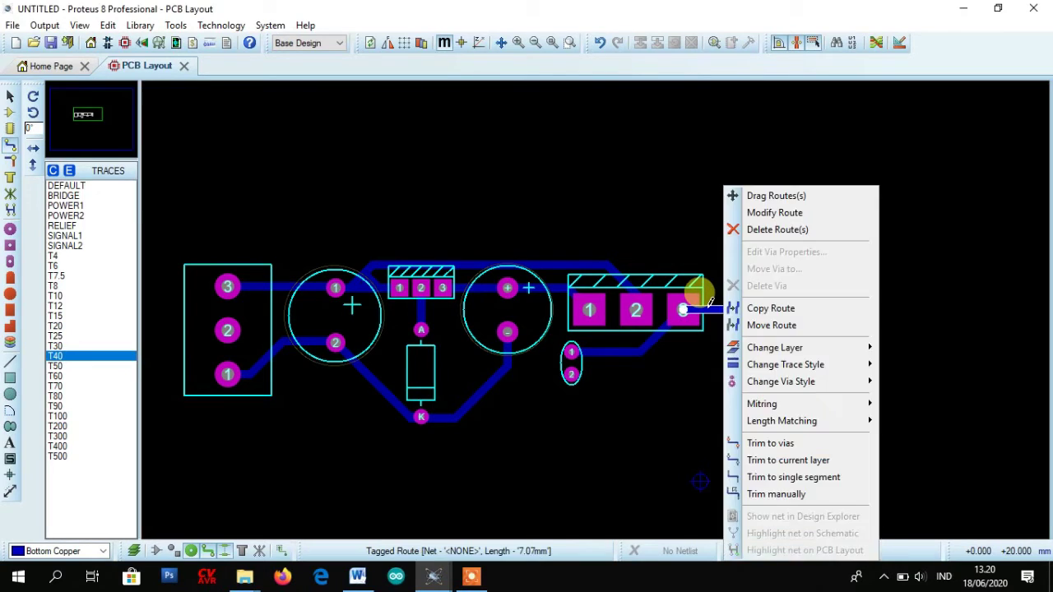
drag(709, 304, 646, 347)
Step: Extend the T40 bottom-copper trace from the small oval capacitor's pin 1 straight to header pin 1, and join P3 pin 3 down to it
click(627, 351)
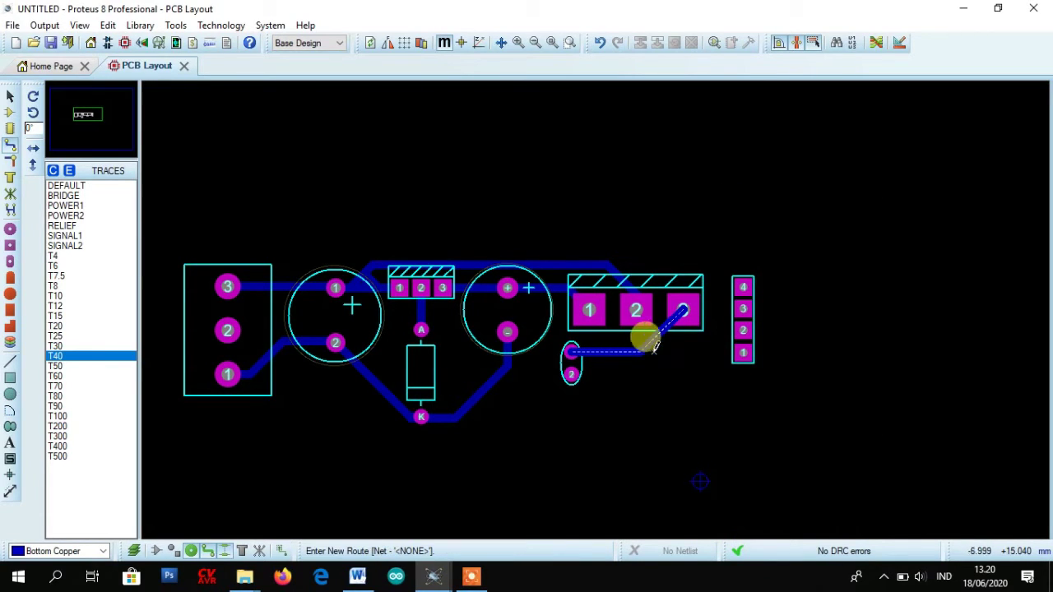
click(743, 351)
mouse_move(682, 308)
mouse_down()
mouse_move(679, 336)
mouse_move(703, 356)
mouse_move(695, 342)
mouse_up()
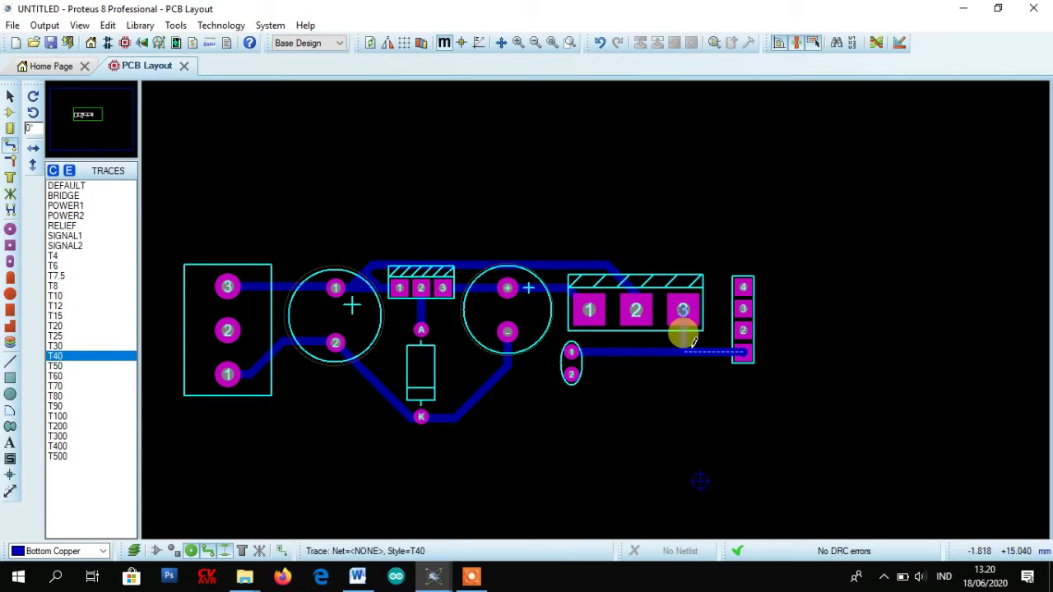
right_click(679, 319)
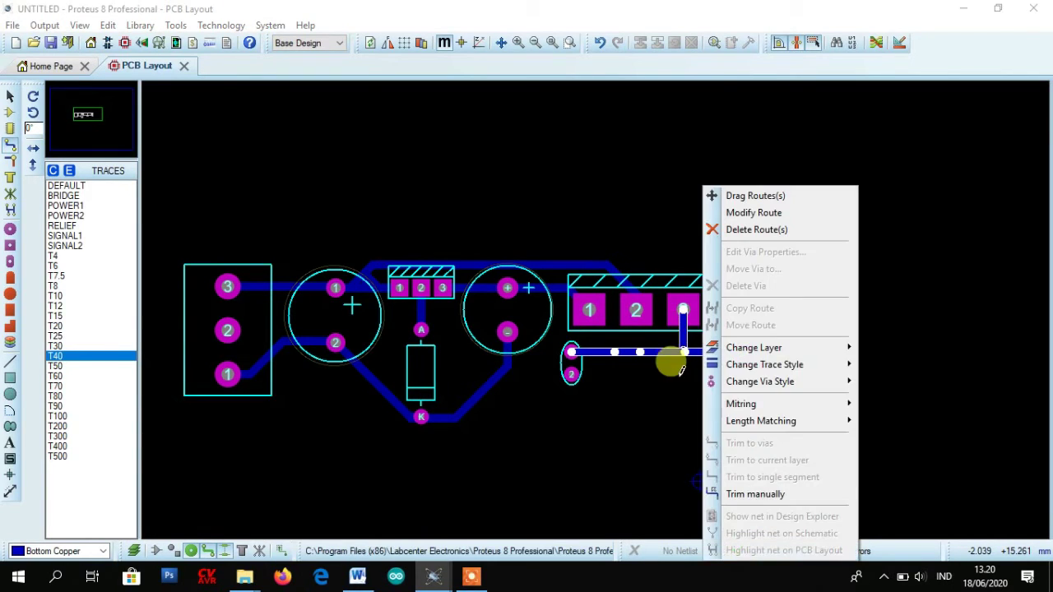
click(676, 360)
Step: Add short diagonal T40 traces on both sides of the T-junction below P3 pin 3
scroll(680, 360, up, 3)
click(530, 157)
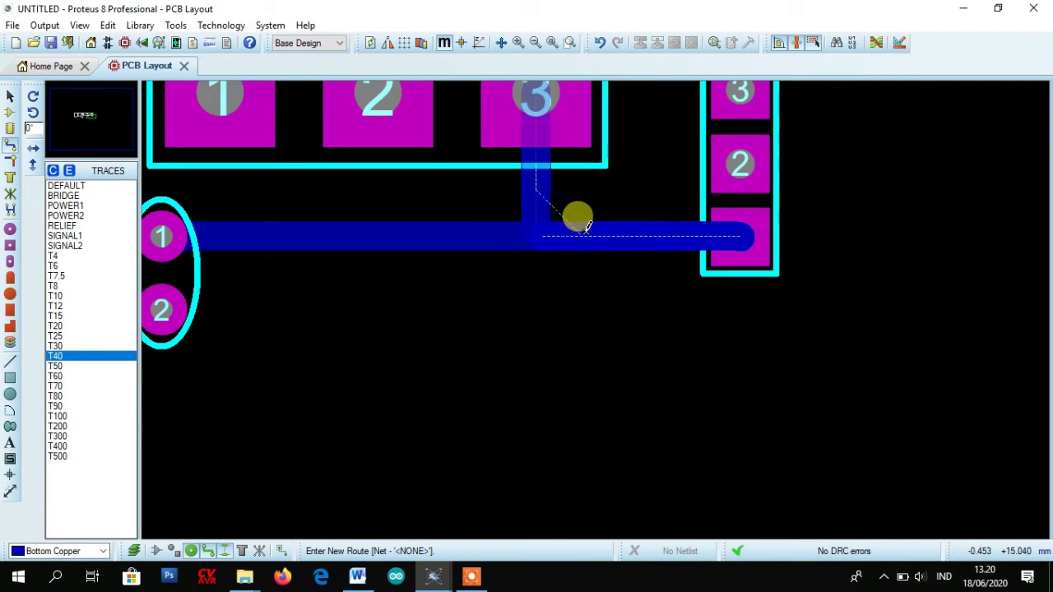
click(578, 222)
right_click(606, 234)
key(Escape)
click(589, 239)
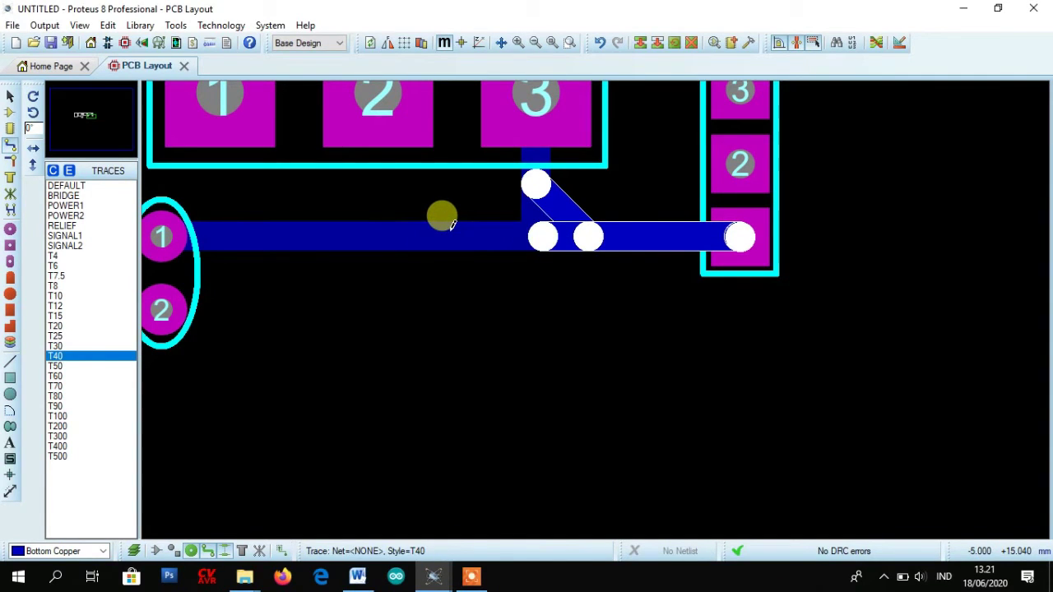
click(420, 234)
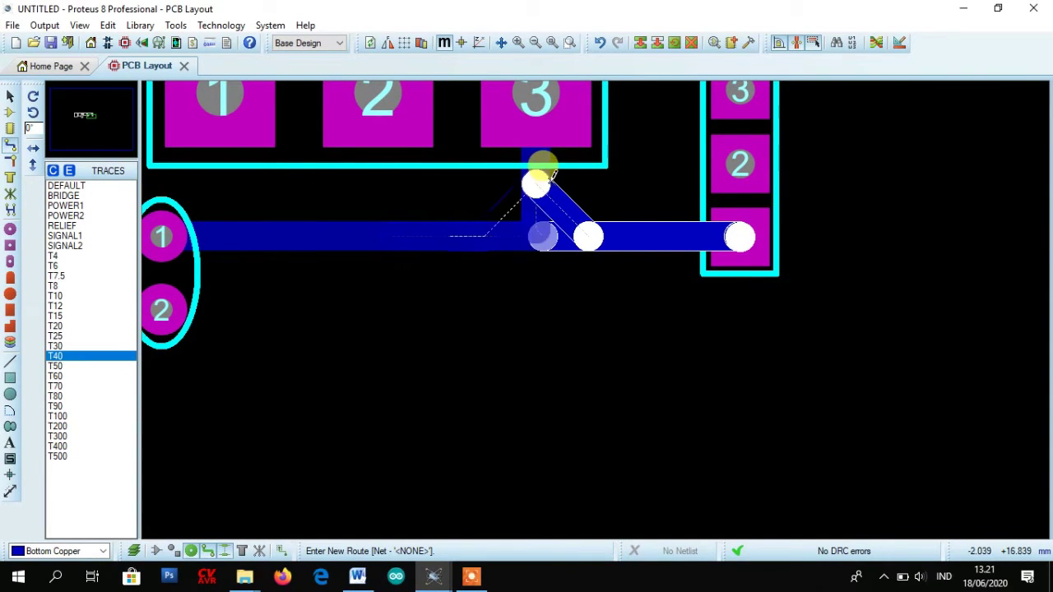
click(553, 174)
Step: Route a T40 bottom-copper trace from the diode's cathode line to pin 2 of the small oval capacitor
scroll(564, 266, down, 3)
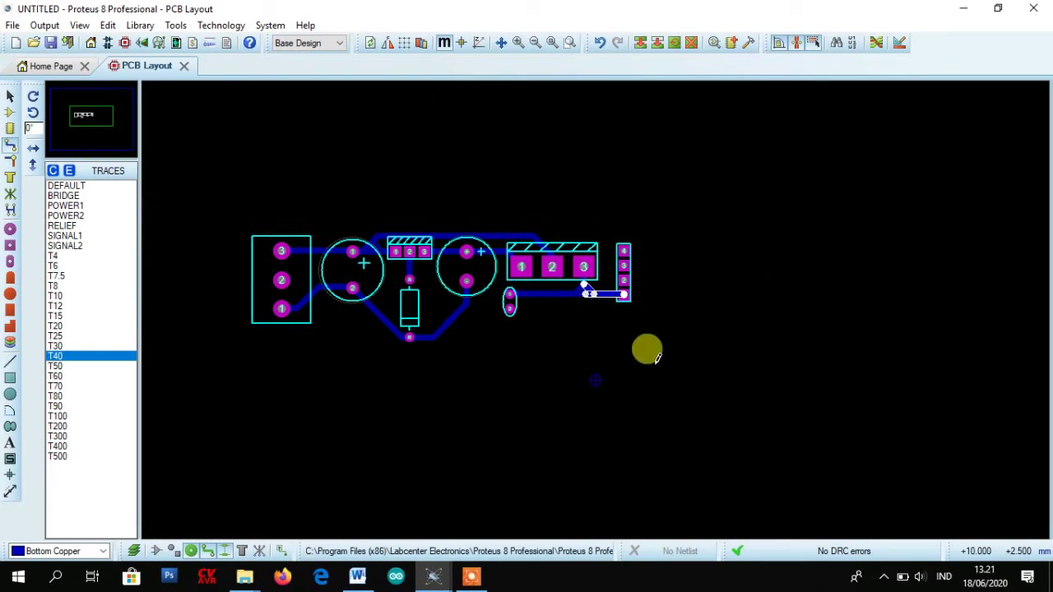
click(627, 344)
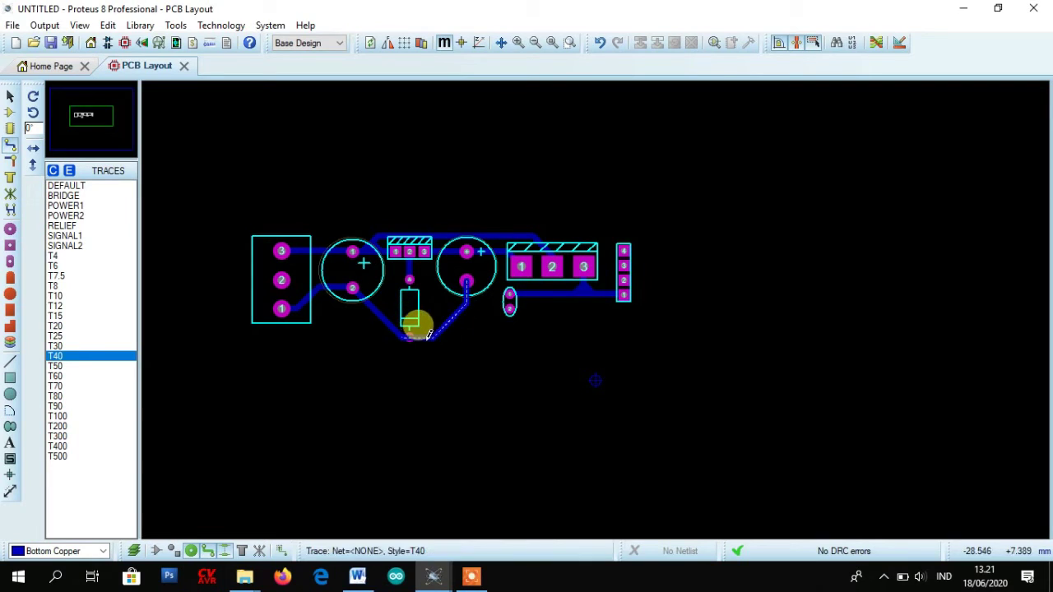
mouse_move(447, 332)
mouse_down()
mouse_move(505, 334)
mouse_move(506, 300)
mouse_up()
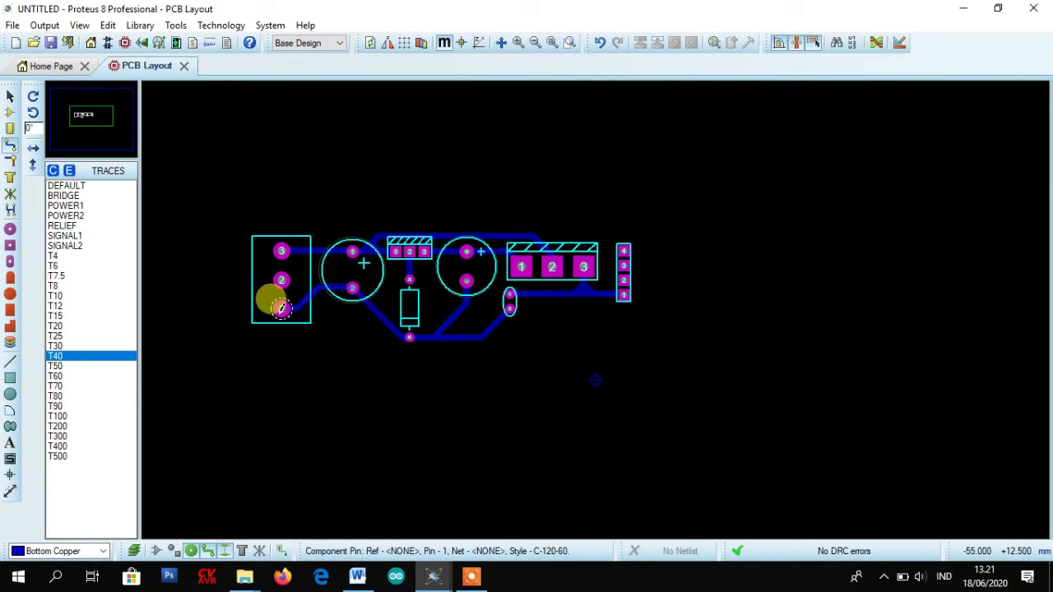
drag(282, 308, 281, 248)
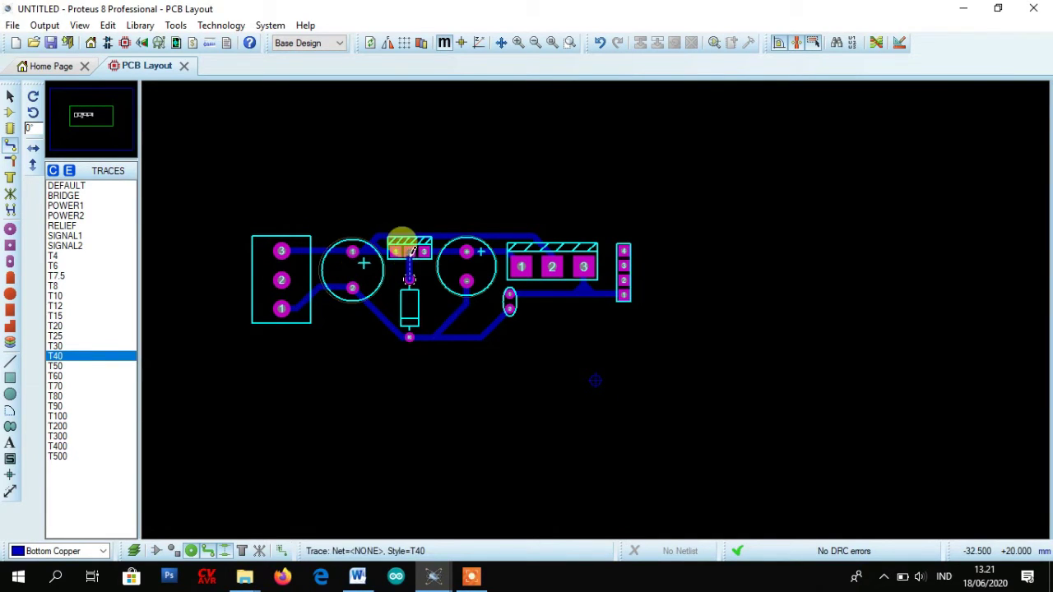
Step: Set the square through-hole pads of the 3-pin package above the diode to S-60-30 on pin 1 and S-90-50 on pin 3
scroll(396, 248, up, 1)
scroll(669, 310, up, 1)
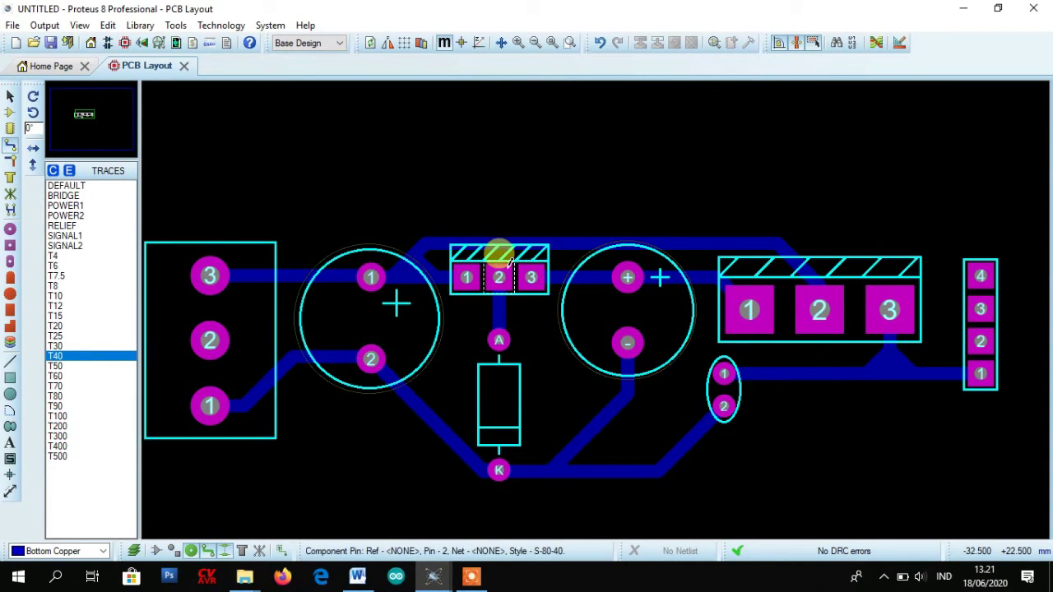
click(13, 245)
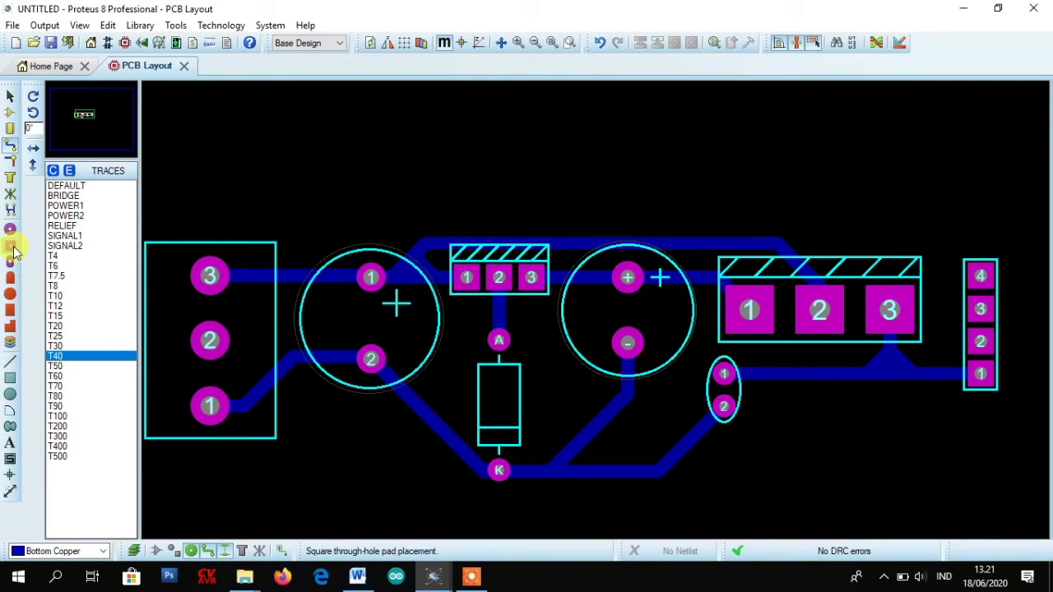
click(66, 236)
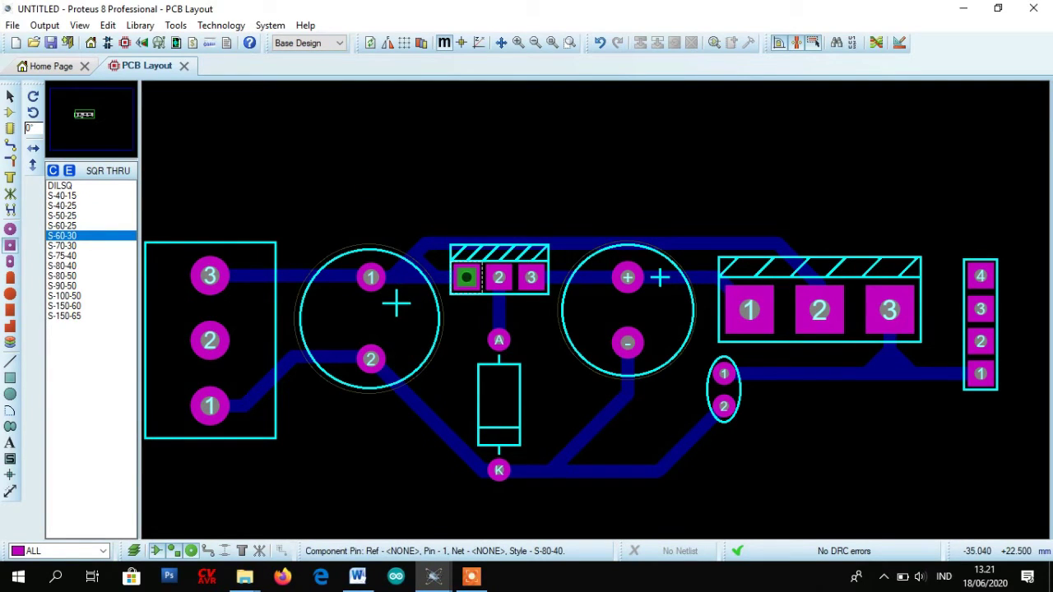
click(466, 278)
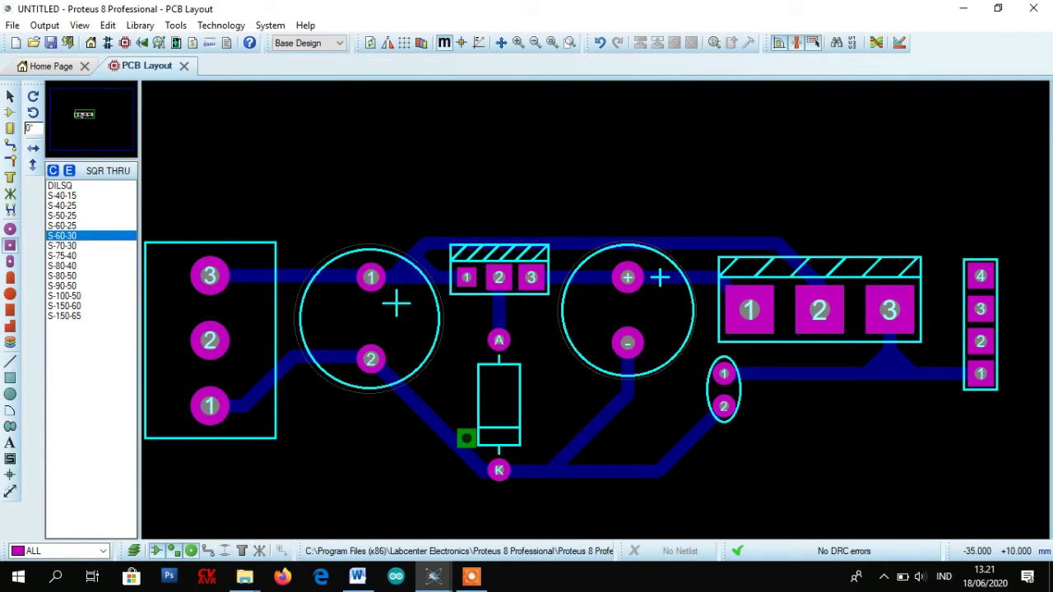
right_click(914, 469)
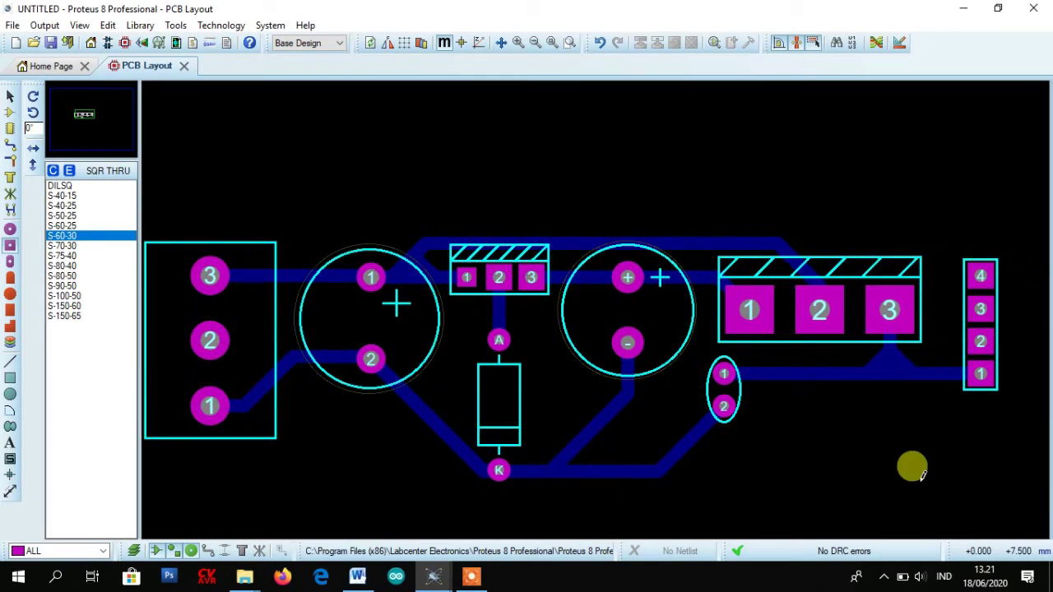
click(62, 285)
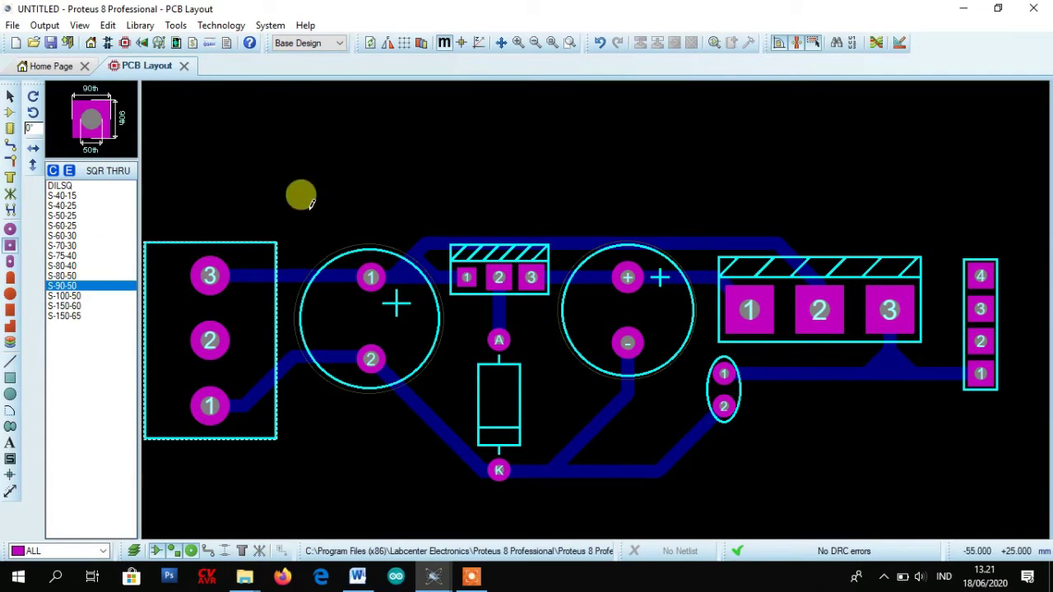
click(530, 278)
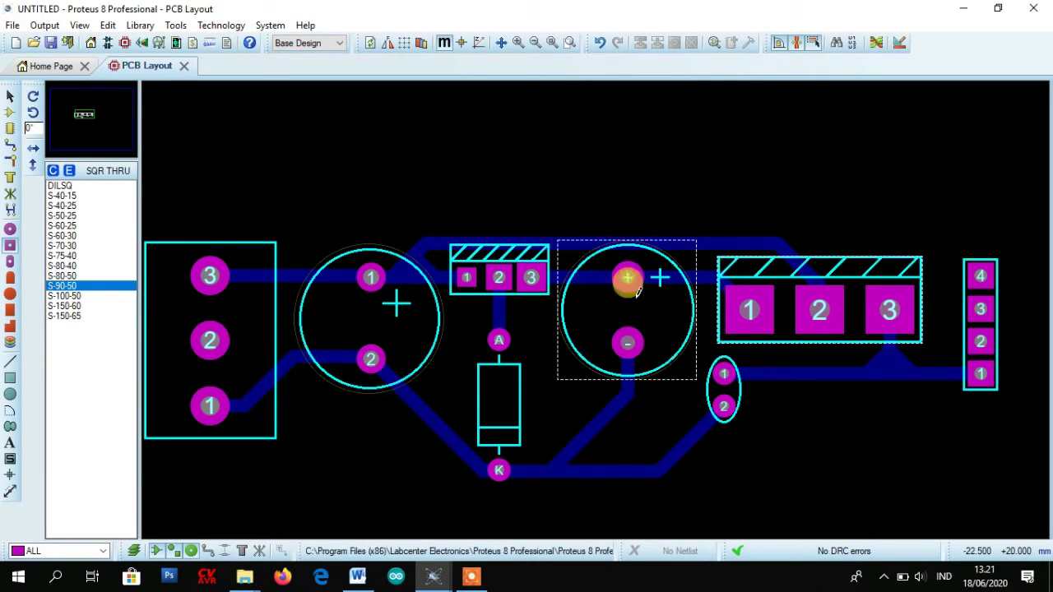
Step: Apply the C-120-70 round pad style to both pins of the first capacitor and to pin 1 of the input connector
click(9, 230)
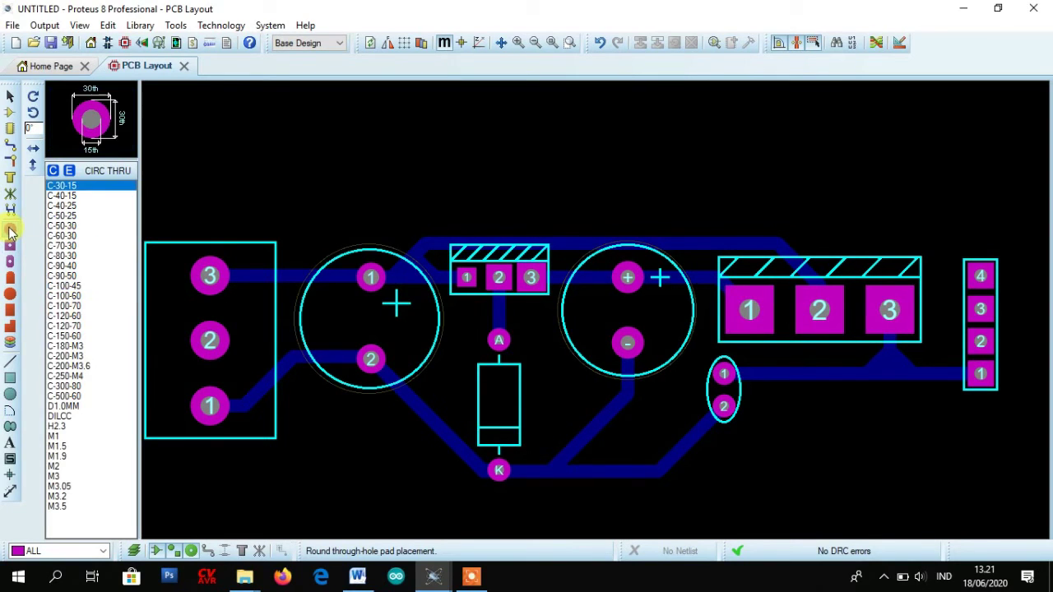
click(70, 325)
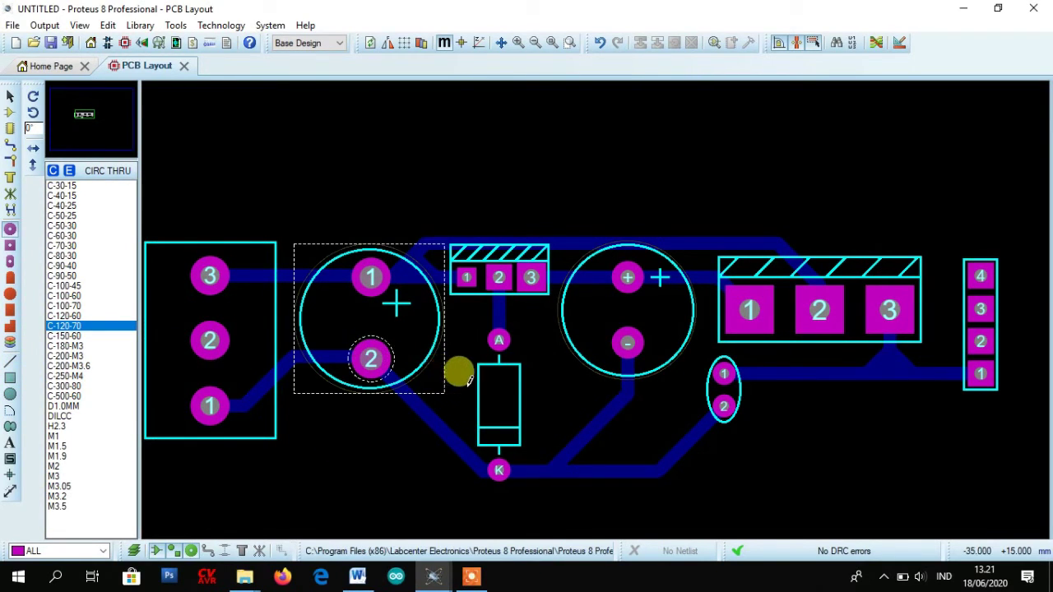
scroll(553, 303, down, 2)
scroll(552, 303, up, 2)
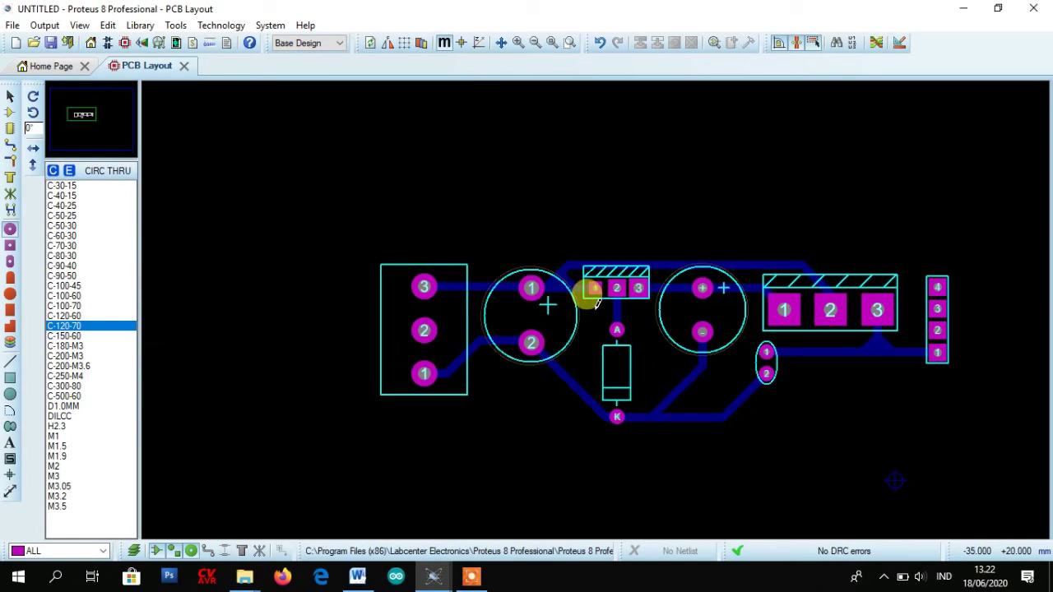
click(438, 383)
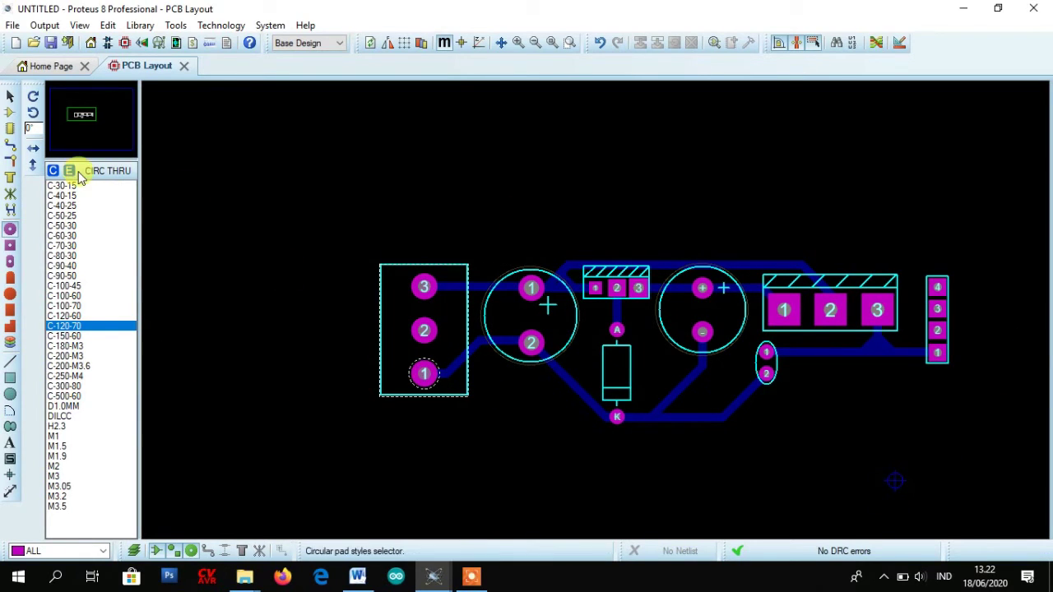
Step: Show the grid dots and draw a rectangular copper zone about 70 by 25 mm around the circuit
click(11, 178)
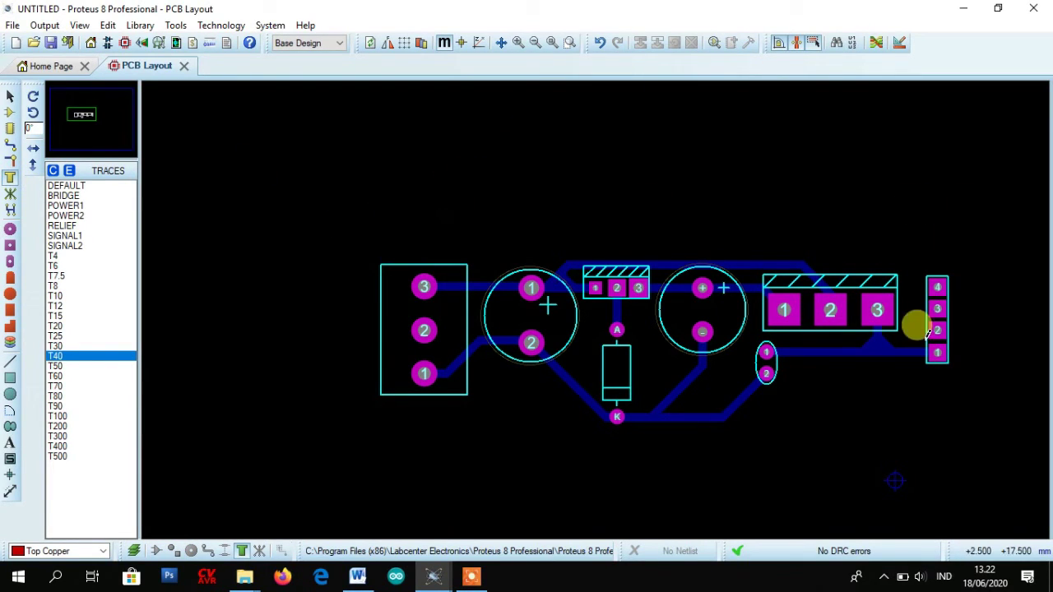
click(405, 41)
click(403, 45)
click(403, 44)
click(403, 44)
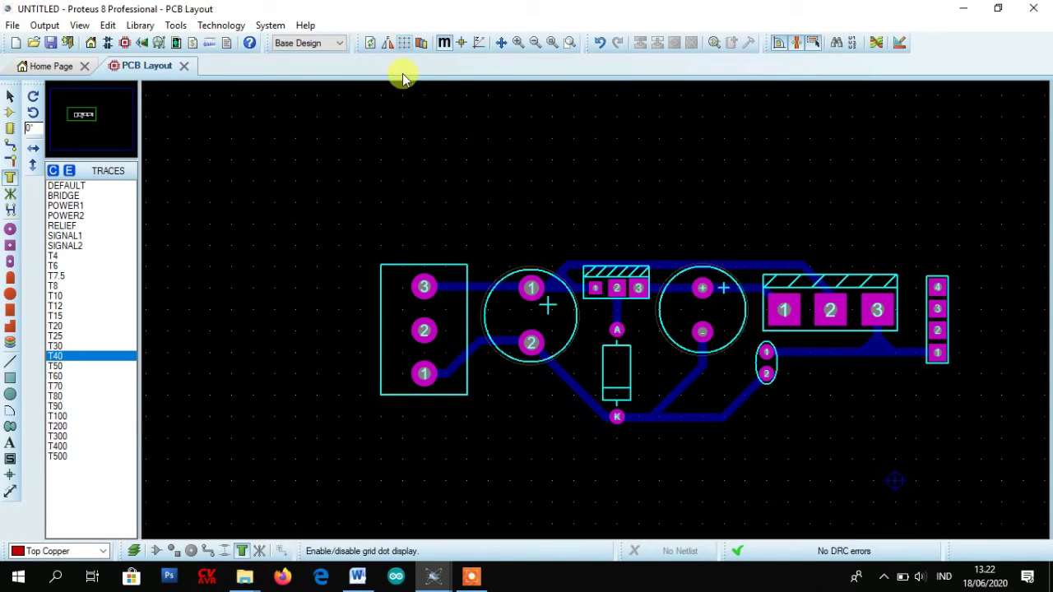
drag(360, 215, 971, 423)
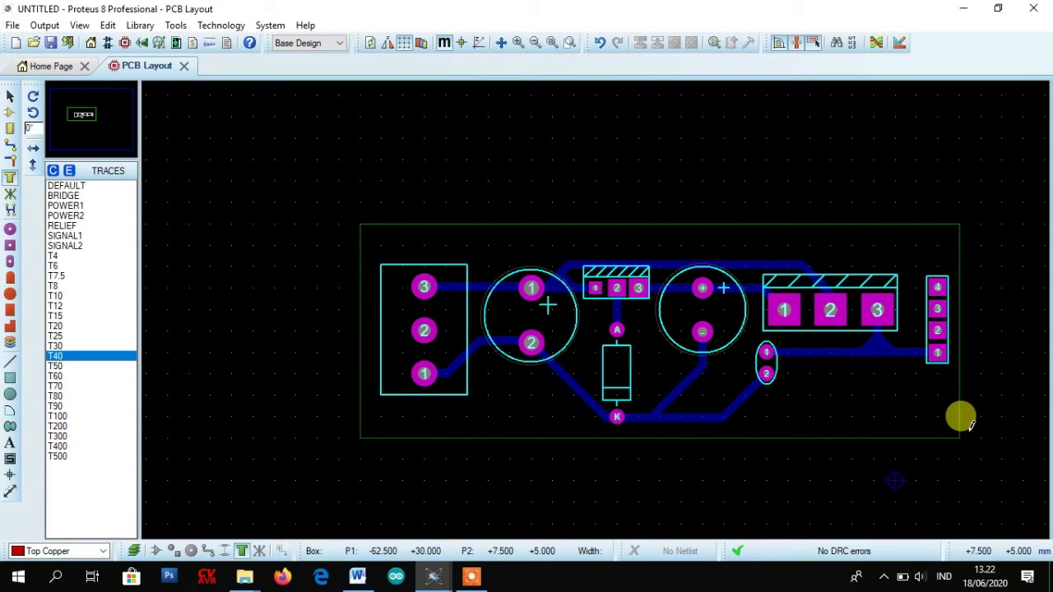
drag(970, 425, 966, 422)
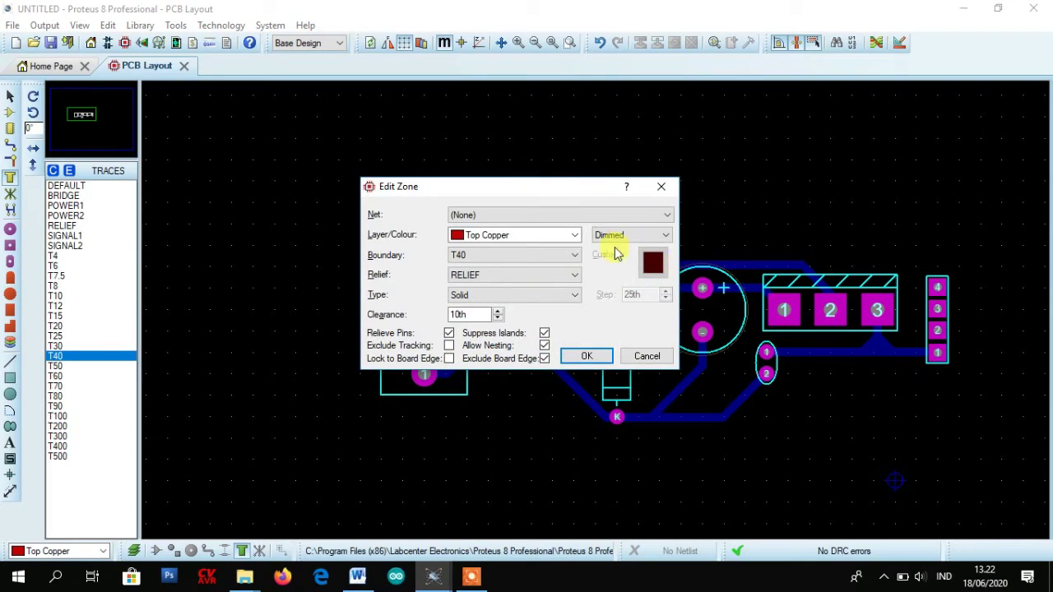
Step: Set the zone's layer to Bottom Copper with Normal colour and a T40 boundary
click(514, 238)
click(505, 262)
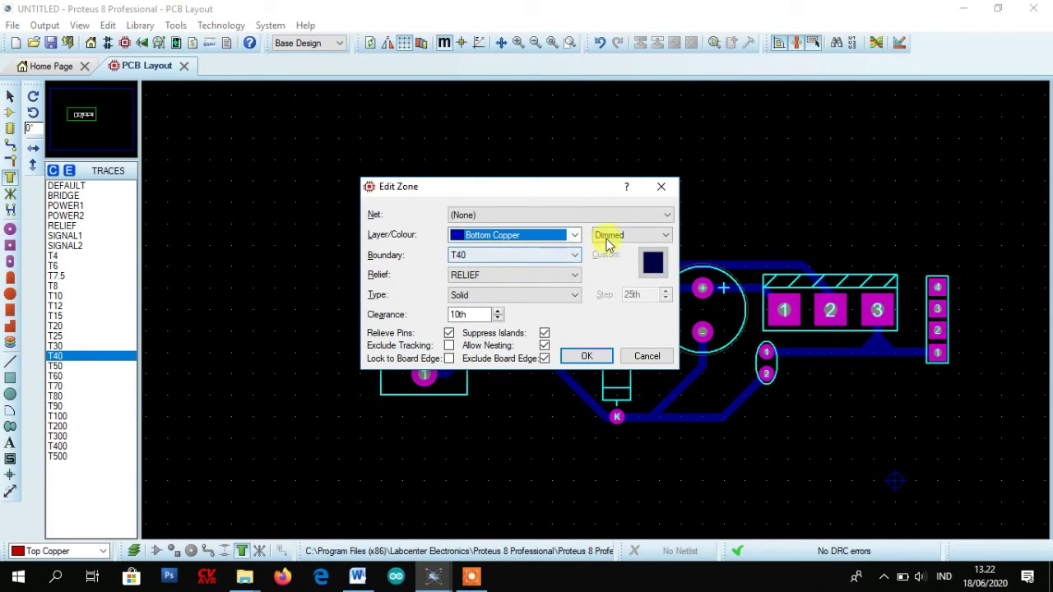
click(612, 237)
click(612, 249)
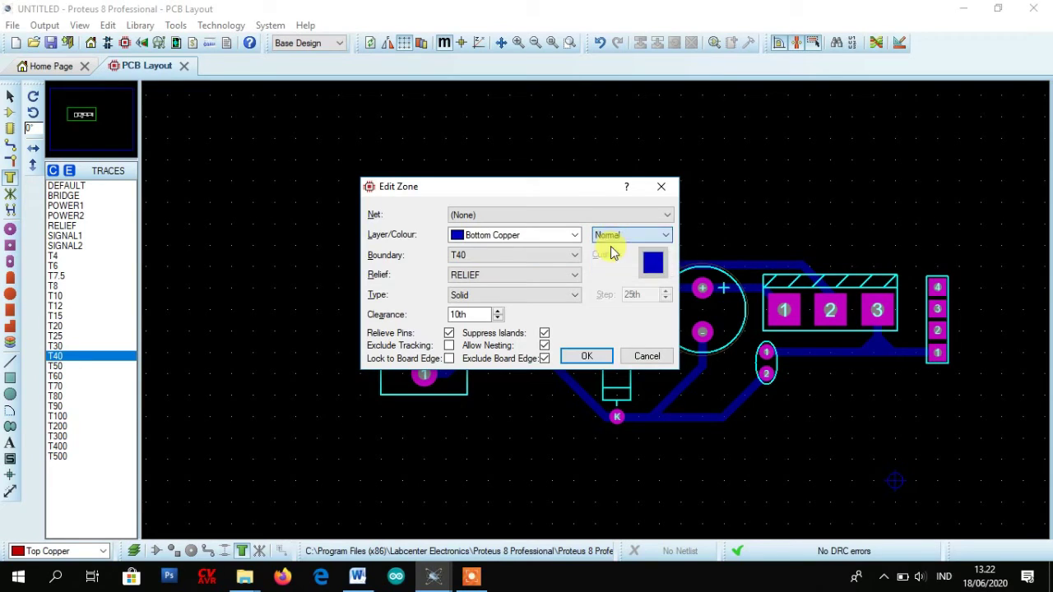
click(474, 257)
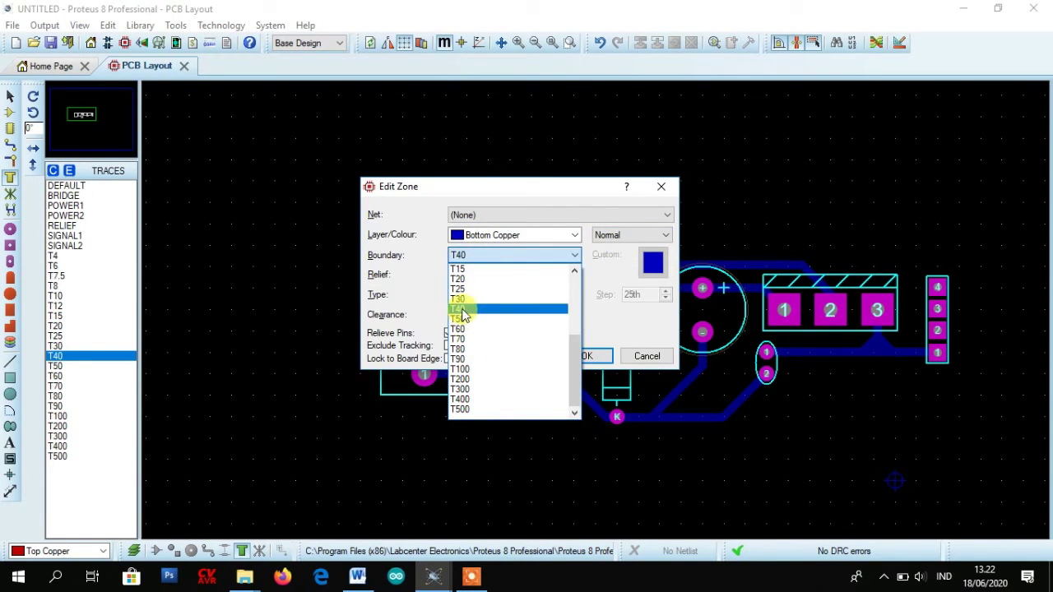
click(461, 310)
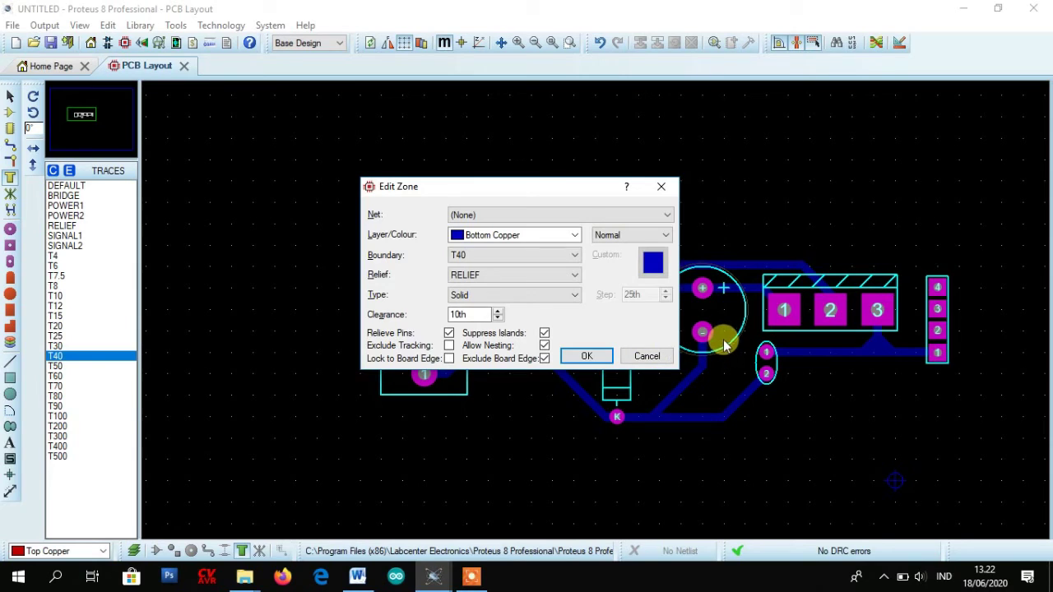
Step: Create the zone as Solid with 60th clearance and with Relieve Pins, Suppress Islands and Allow Nesting turned off
click(512, 296)
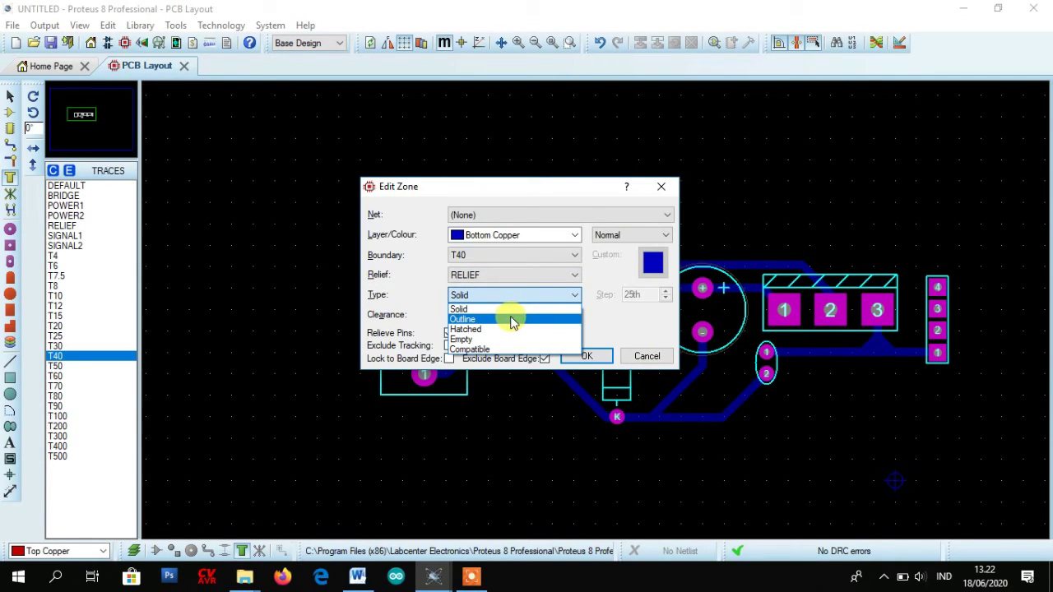
click(512, 320)
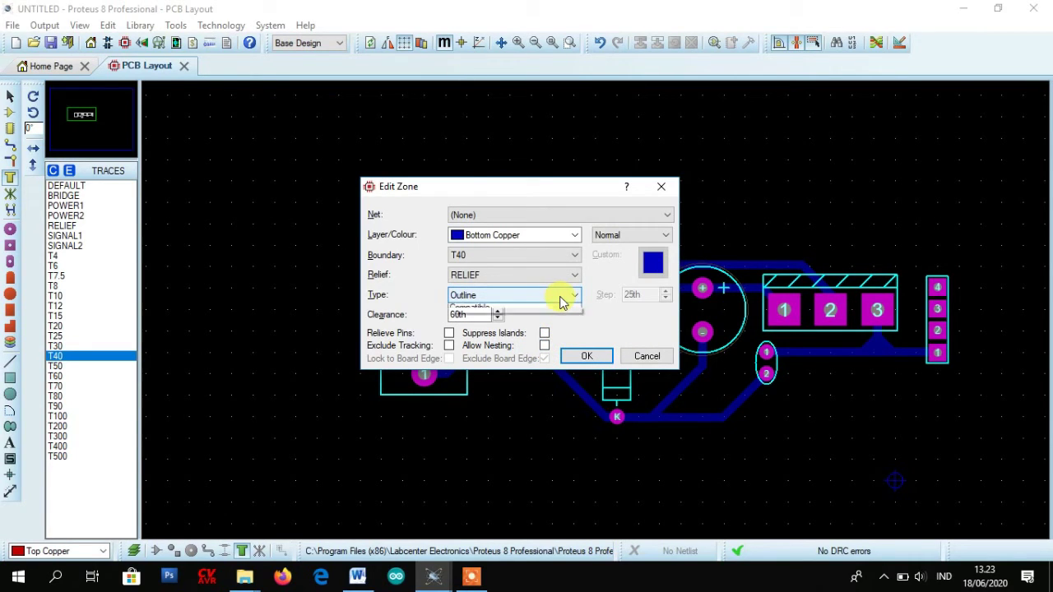
click(562, 302)
click(554, 311)
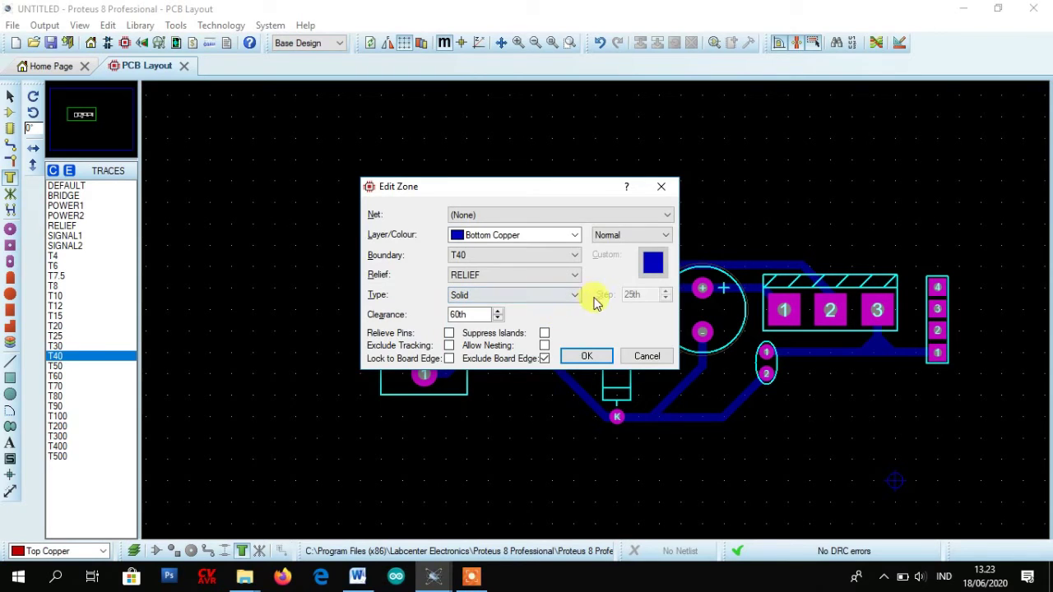
click(605, 358)
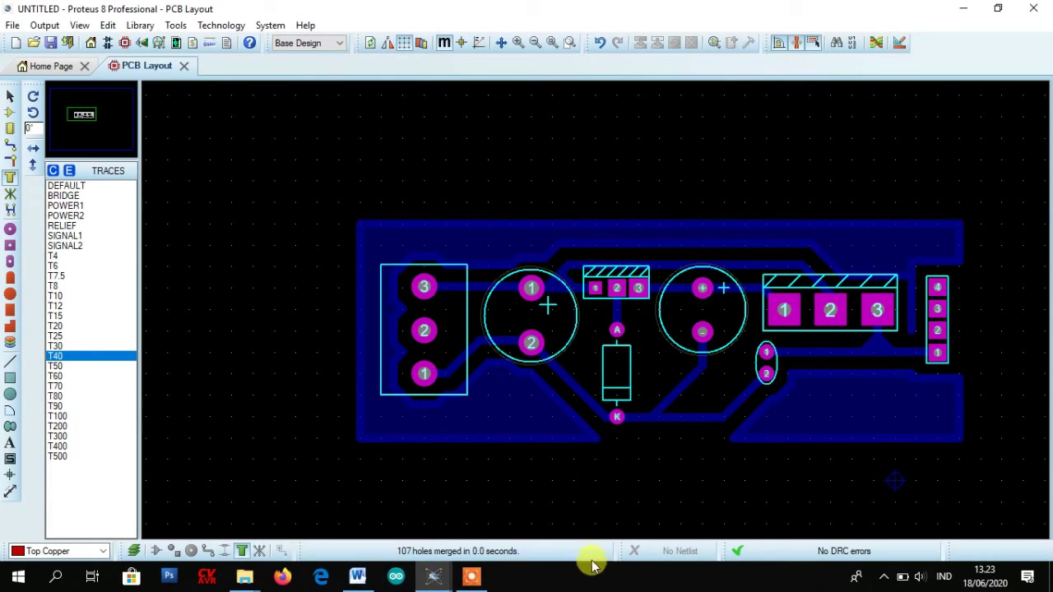
right_click(551, 428)
click(521, 452)
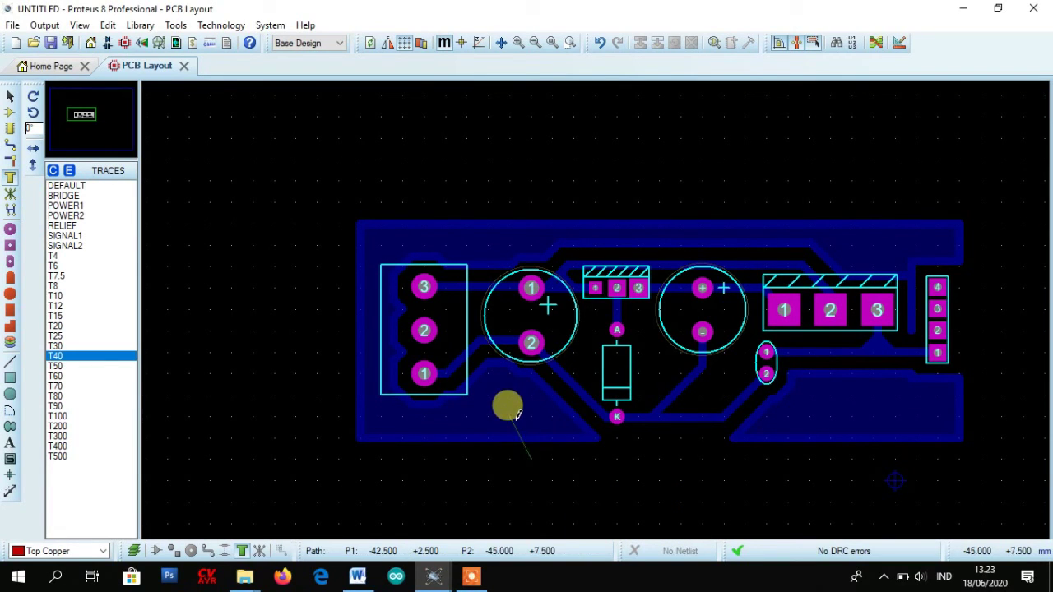
click(10, 97)
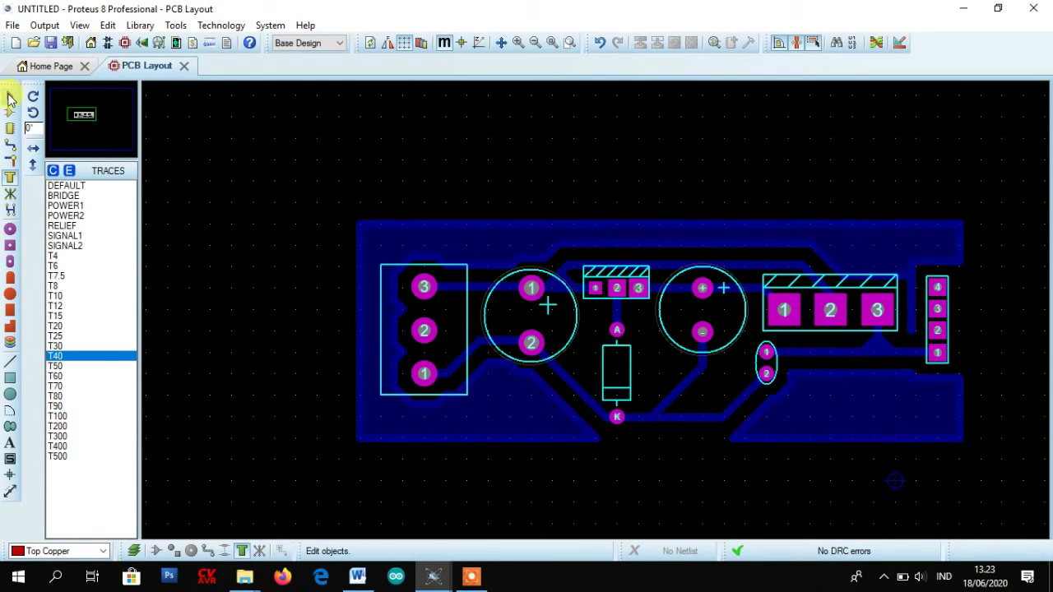
Step: Change the large bottom-copper zone's type to Outline in its properties
click(390, 234)
right_click(390, 233)
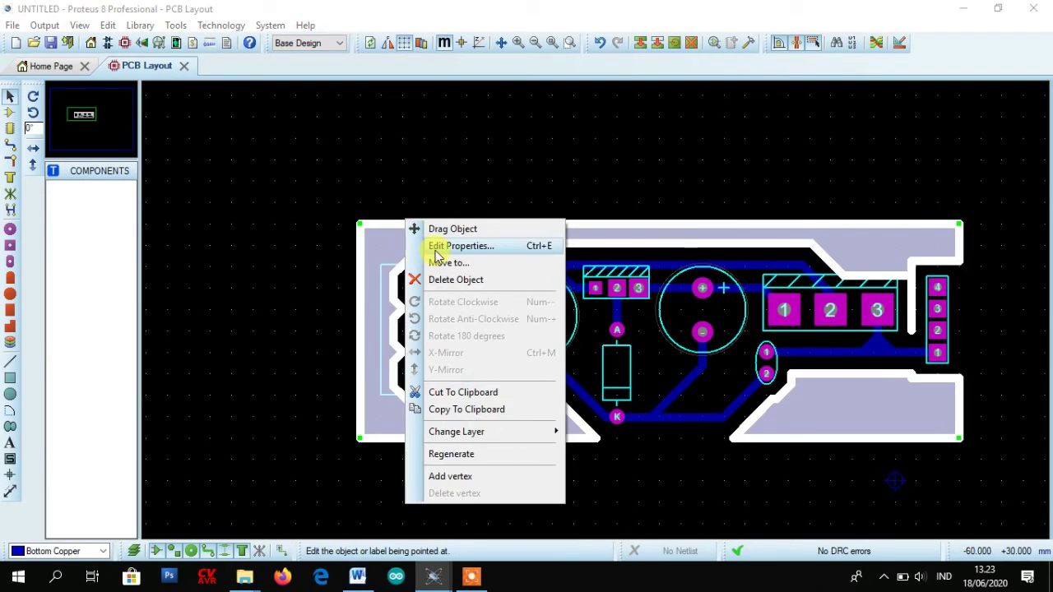
click(430, 244)
click(485, 295)
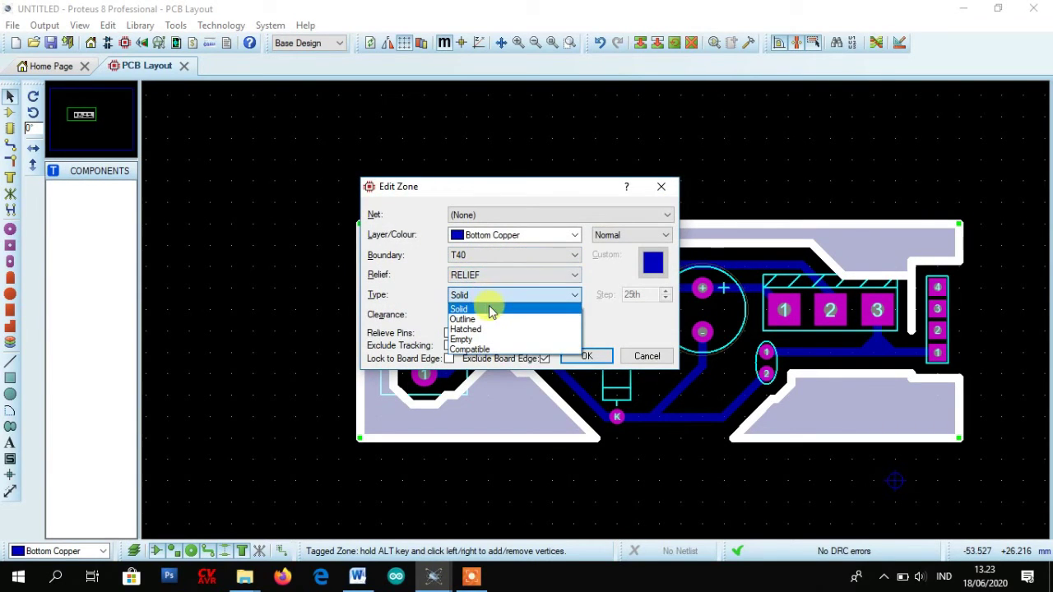
click(494, 315)
click(572, 355)
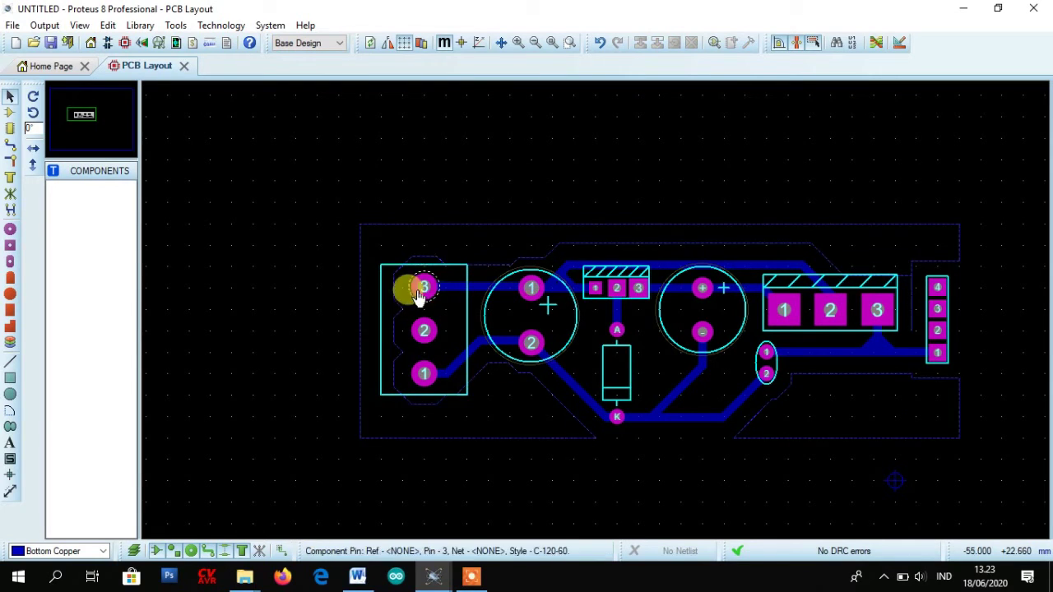
Step: Restore the large bottom-copper zone's fill by setting its type to Solid
right_click(448, 231)
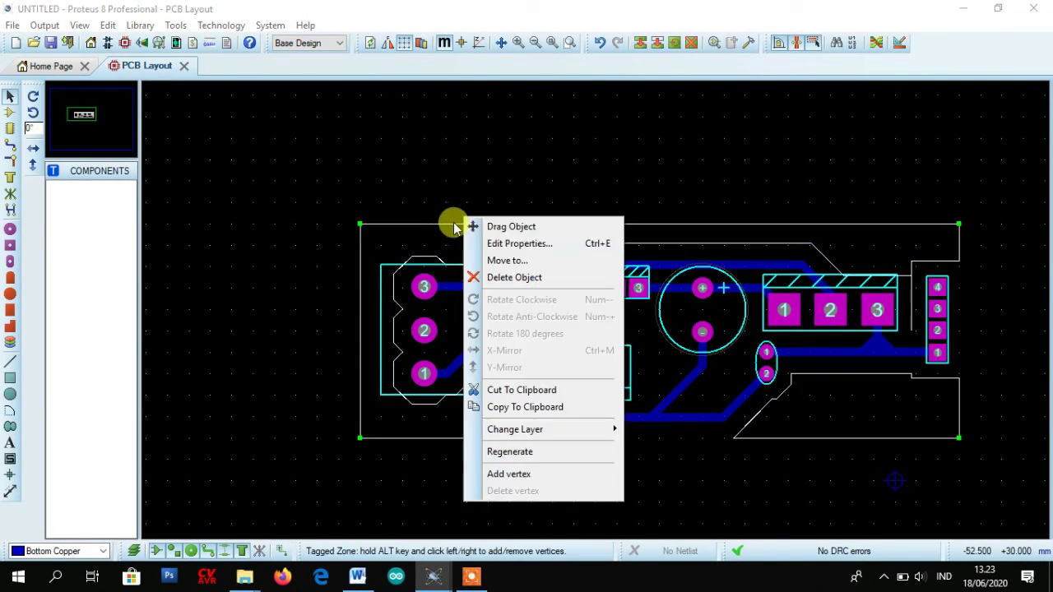
click(508, 245)
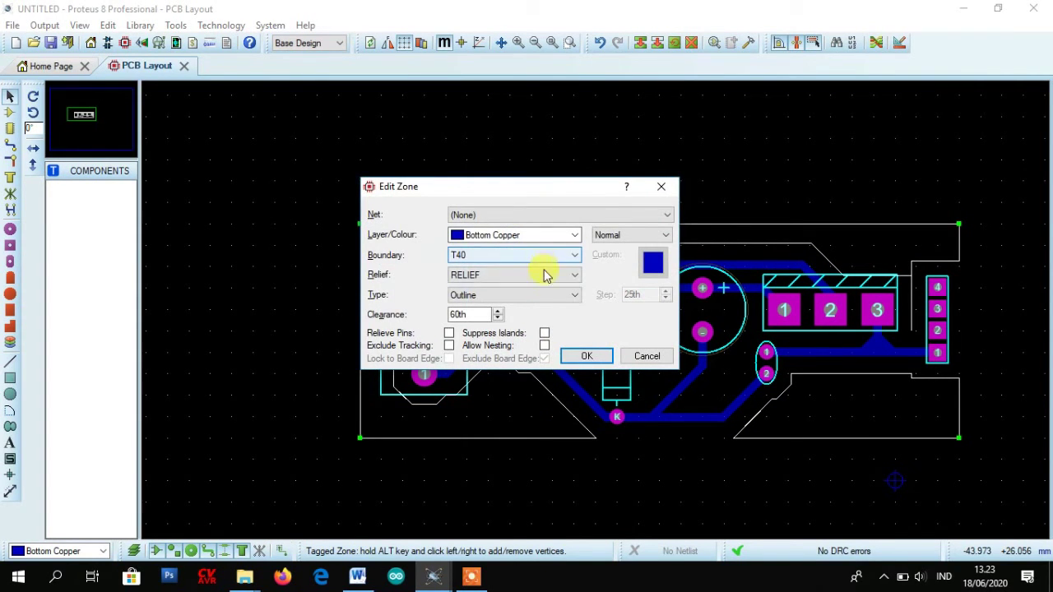
click(552, 296)
click(545, 310)
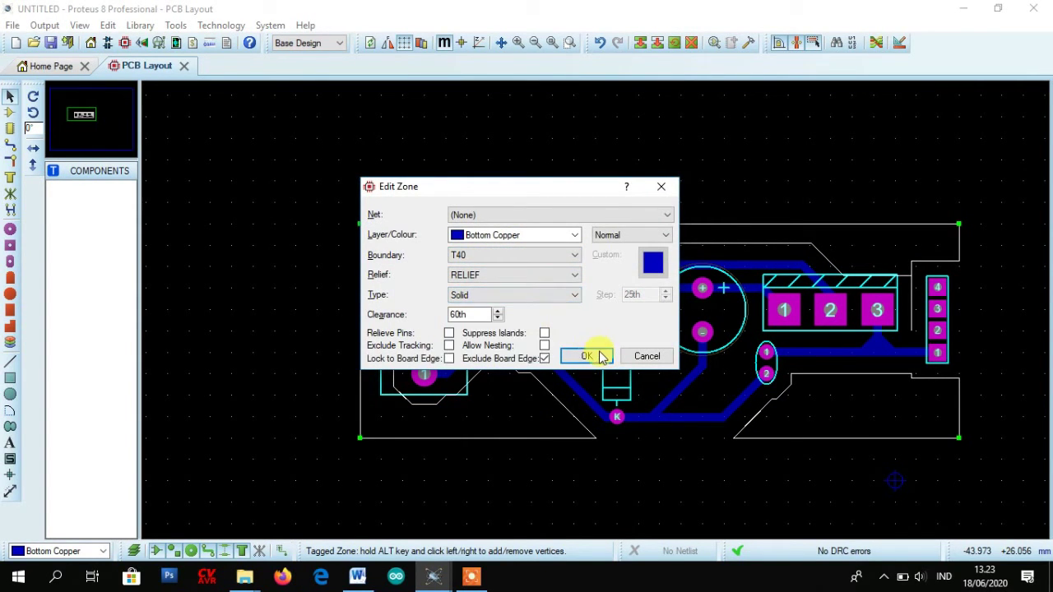
click(594, 355)
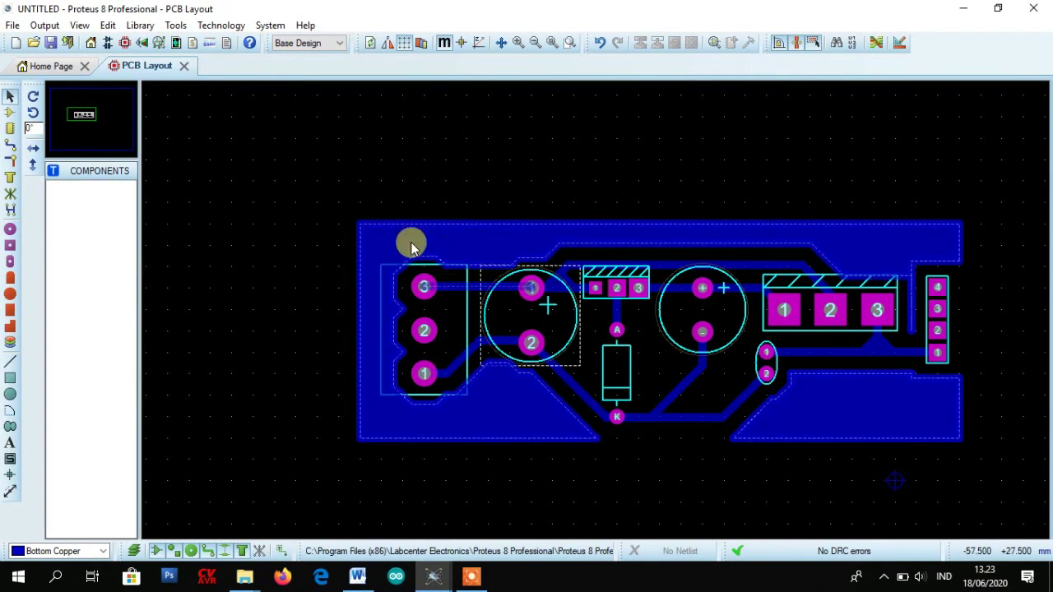
Step: Export the layout as an Adobe PDF in Normal Artwork mode with only the Bottom Copper layer included
click(43, 26)
mouse_move(70, 145)
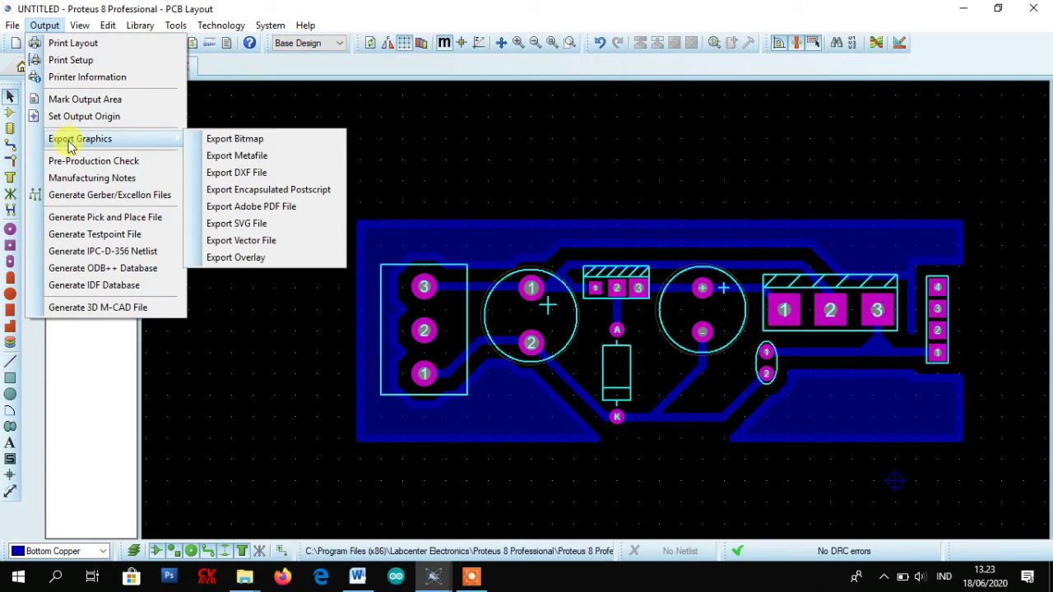
click(282, 213)
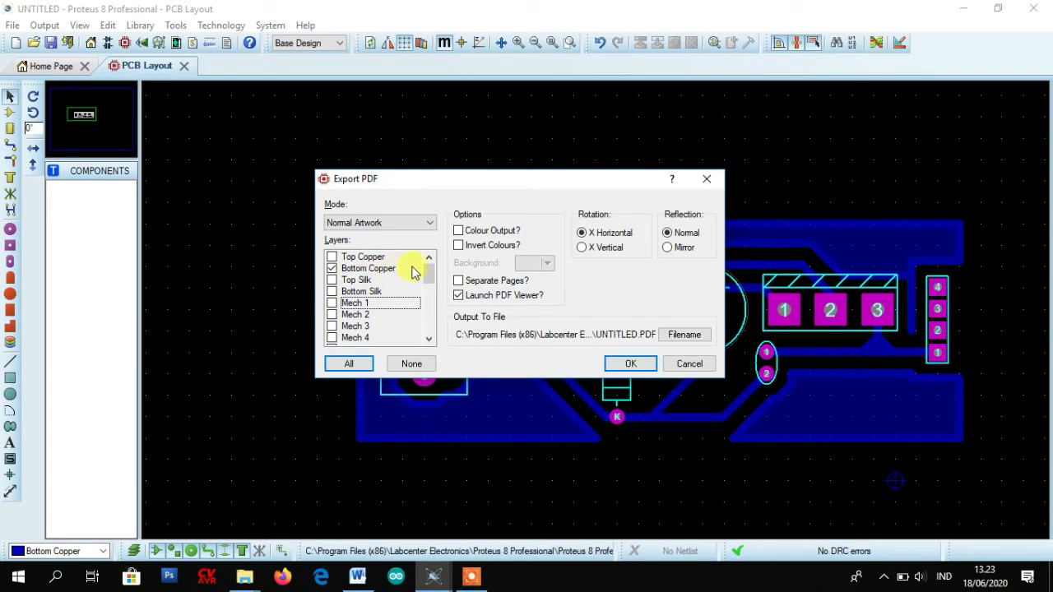
click(631, 366)
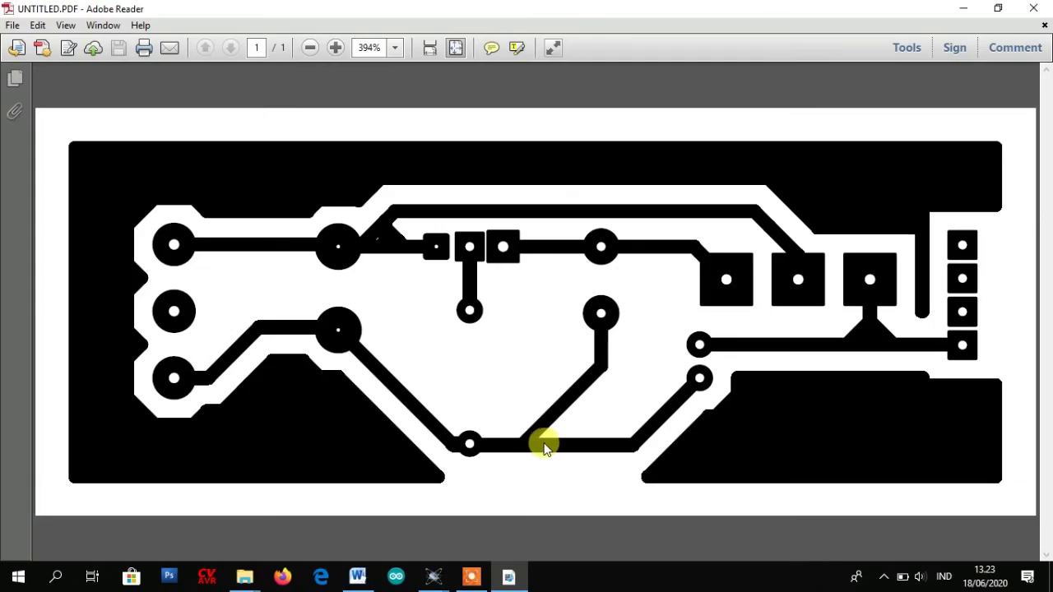
Step: Examine the whole exported artwork at 150% zoom in the PDF viewer and close the viewer
click(310, 47)
click(310, 47)
click(310, 47)
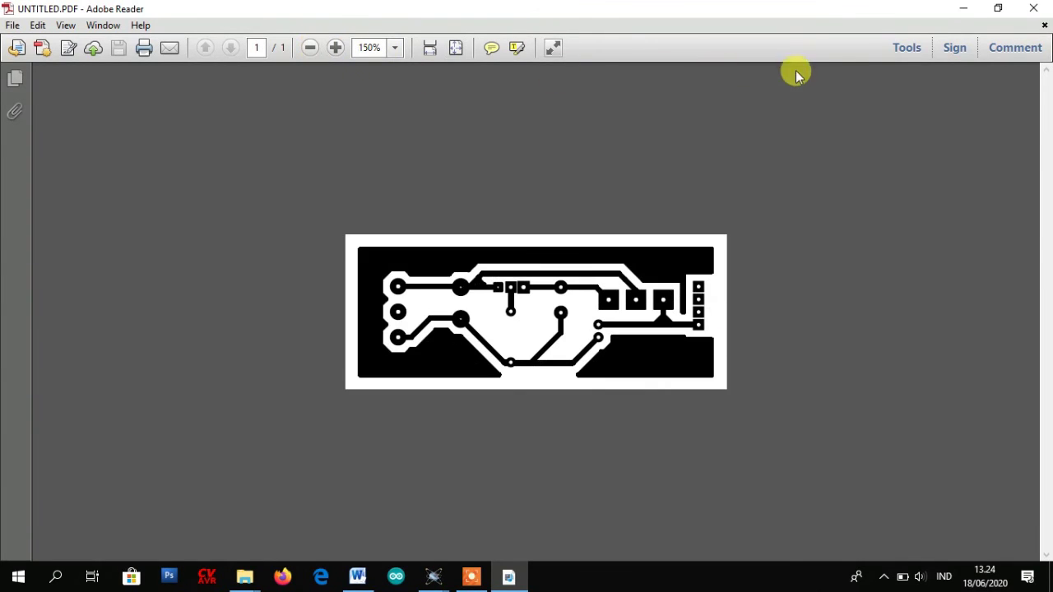
click(1033, 8)
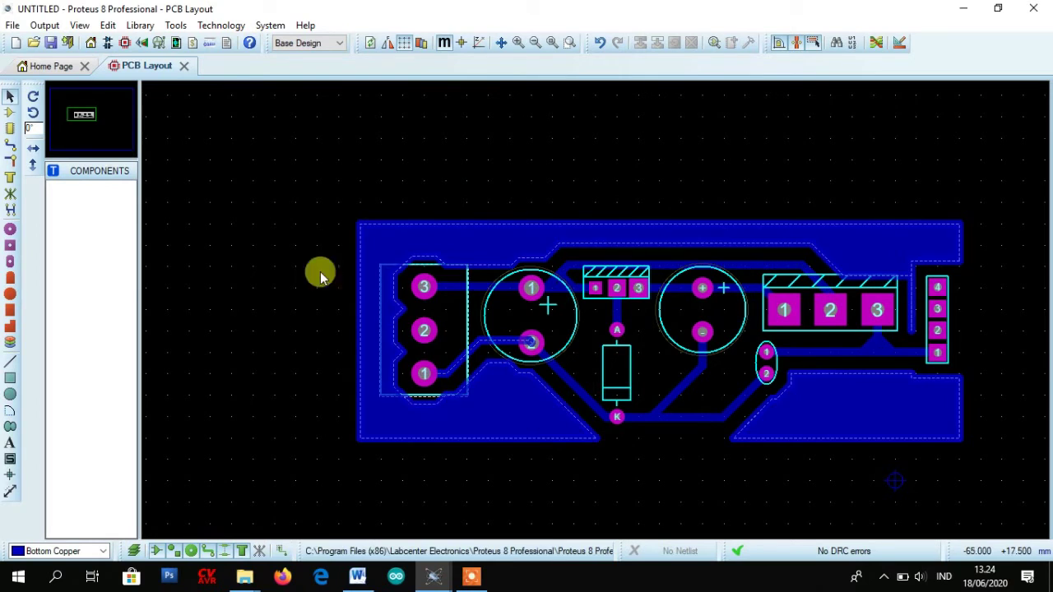
Step: Try a small Outline zone on Bottom Copper with Normal colour and 30th clearance inside the lower-right copper area, and undo it
click(11, 180)
drag(810, 397, 936, 417)
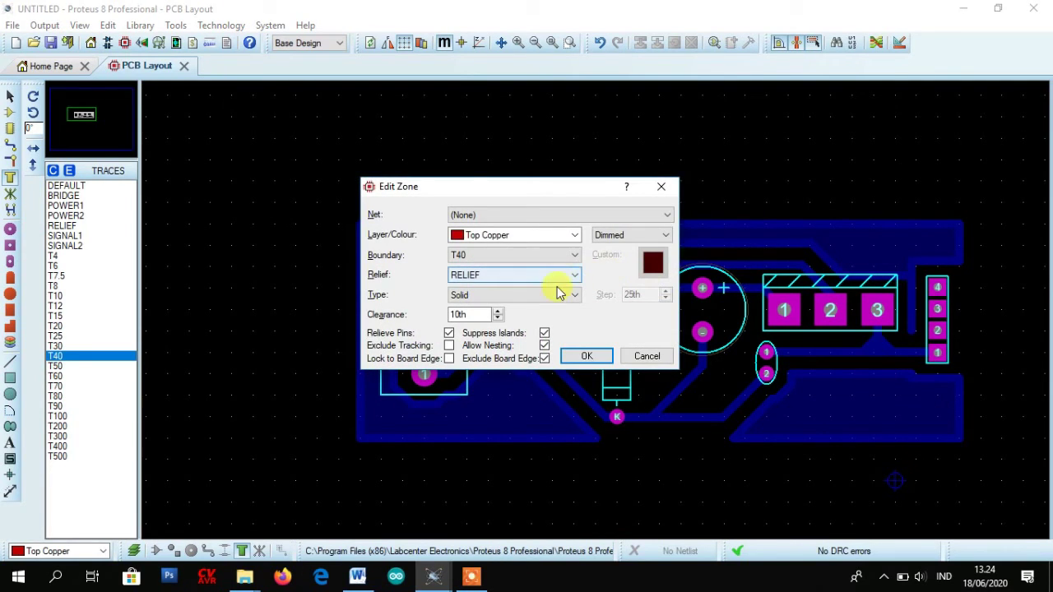
click(537, 296)
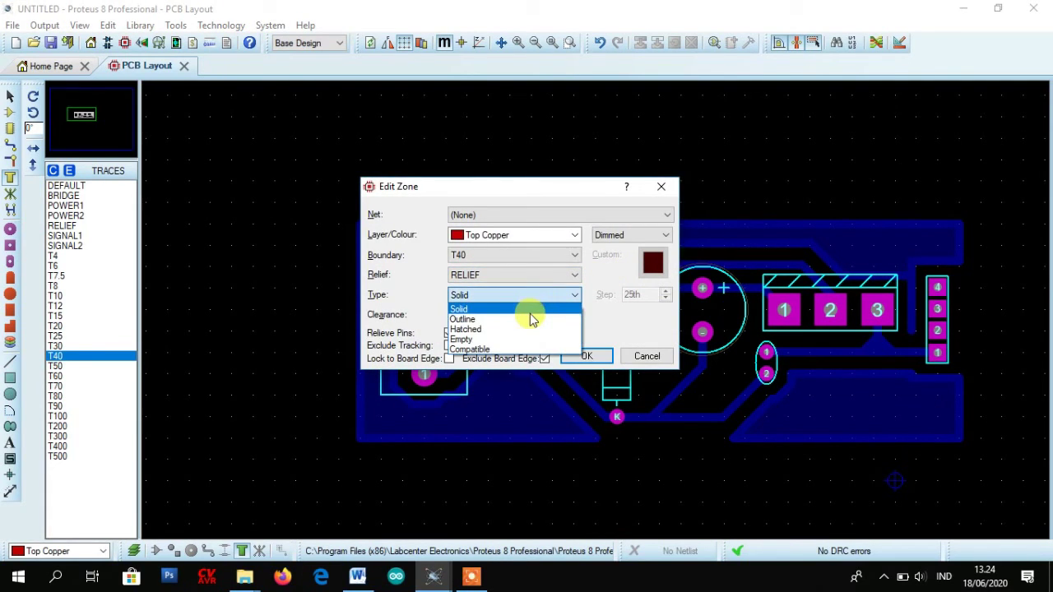
click(531, 317)
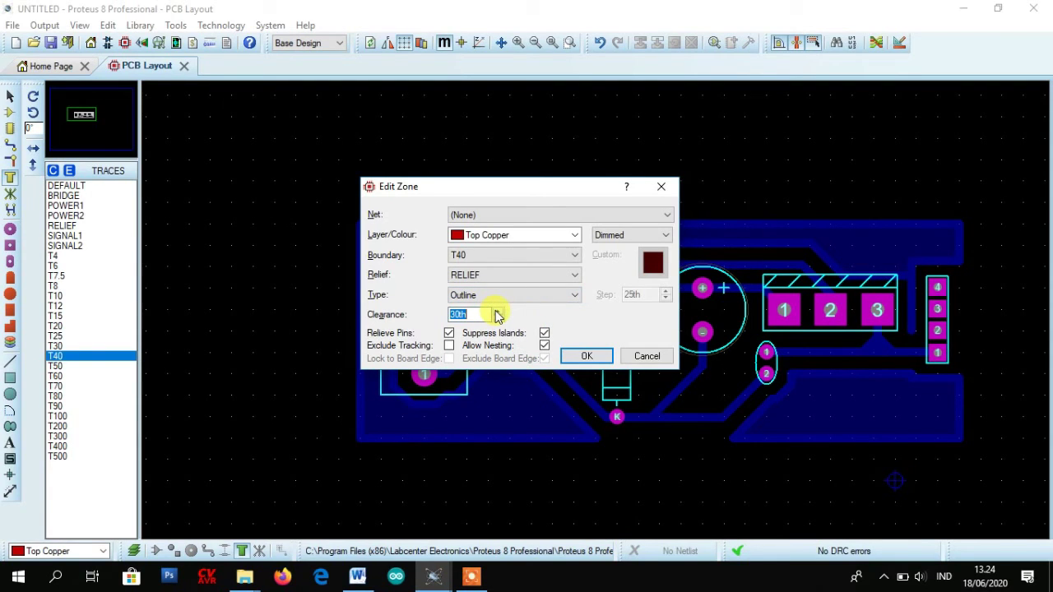
click(568, 235)
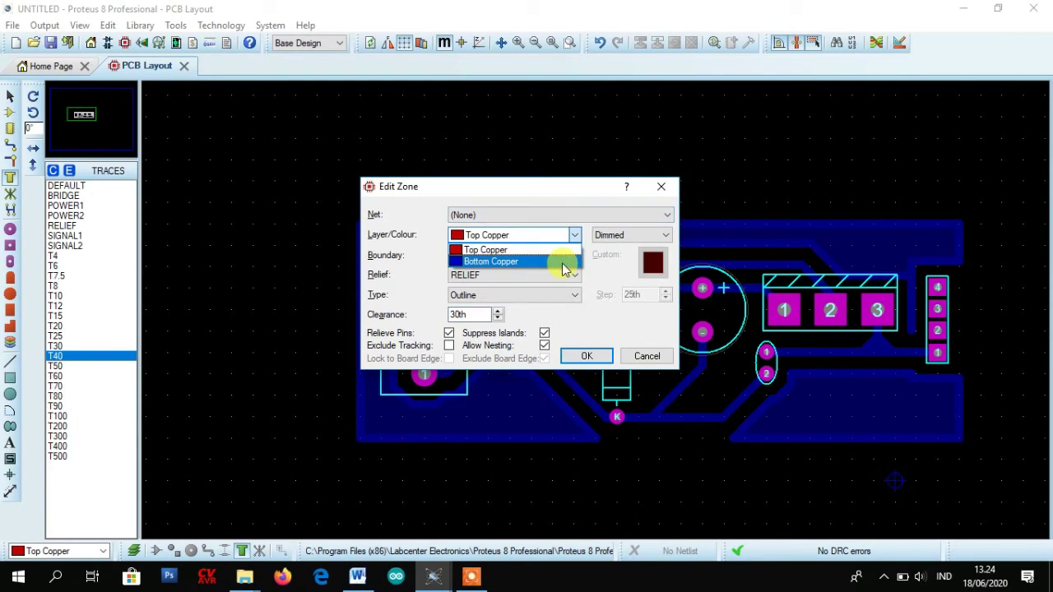
click(573, 263)
click(623, 238)
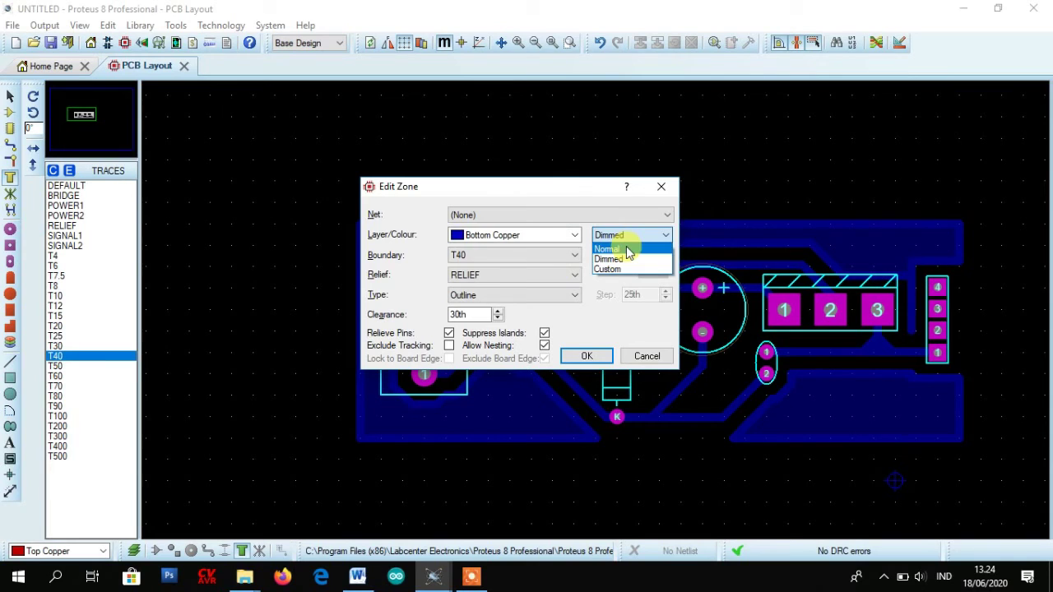
click(617, 251)
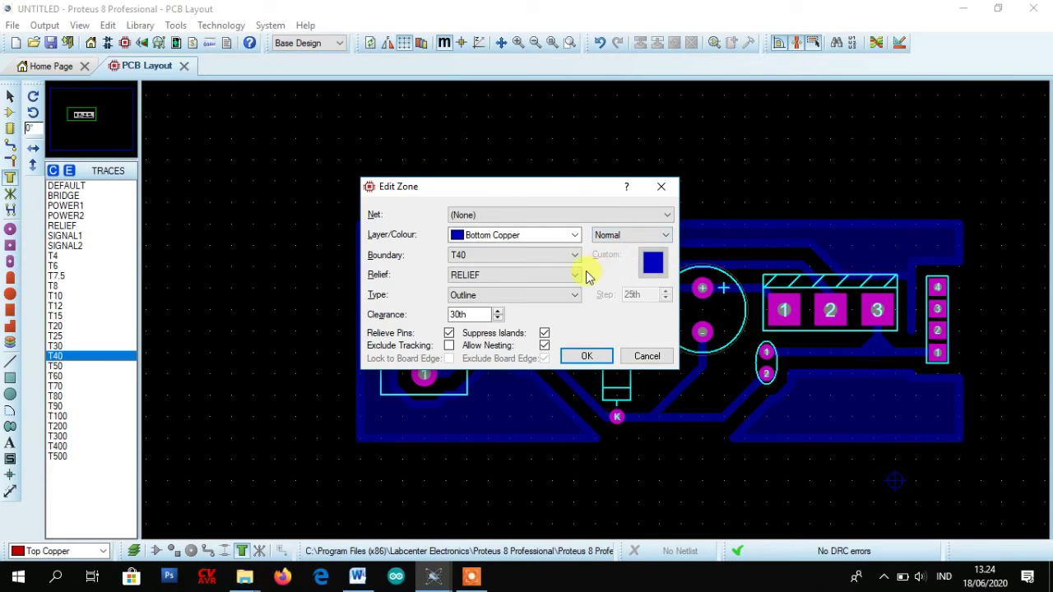
click(586, 356)
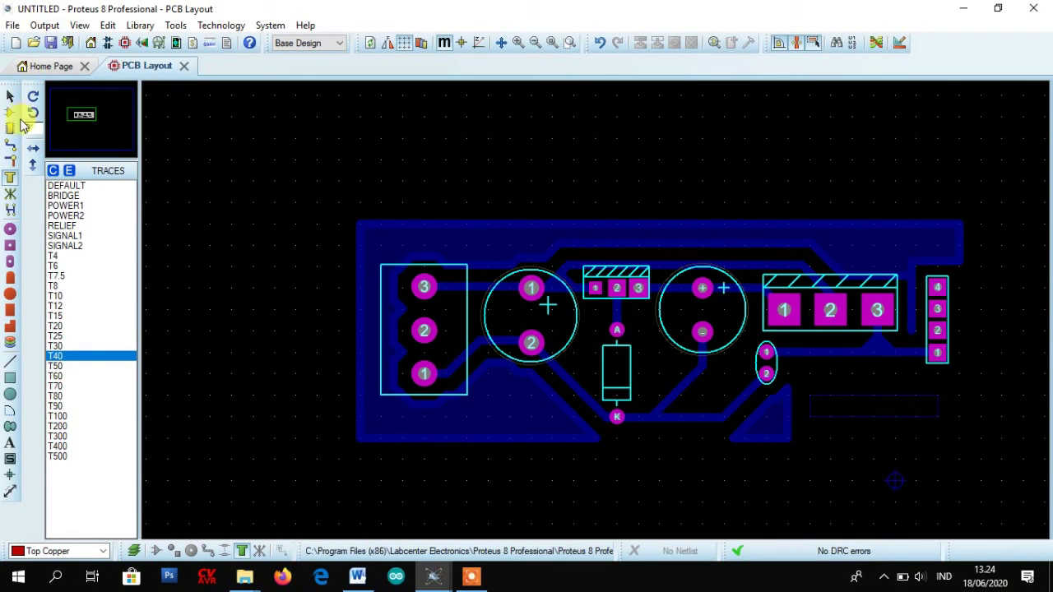
click(601, 42)
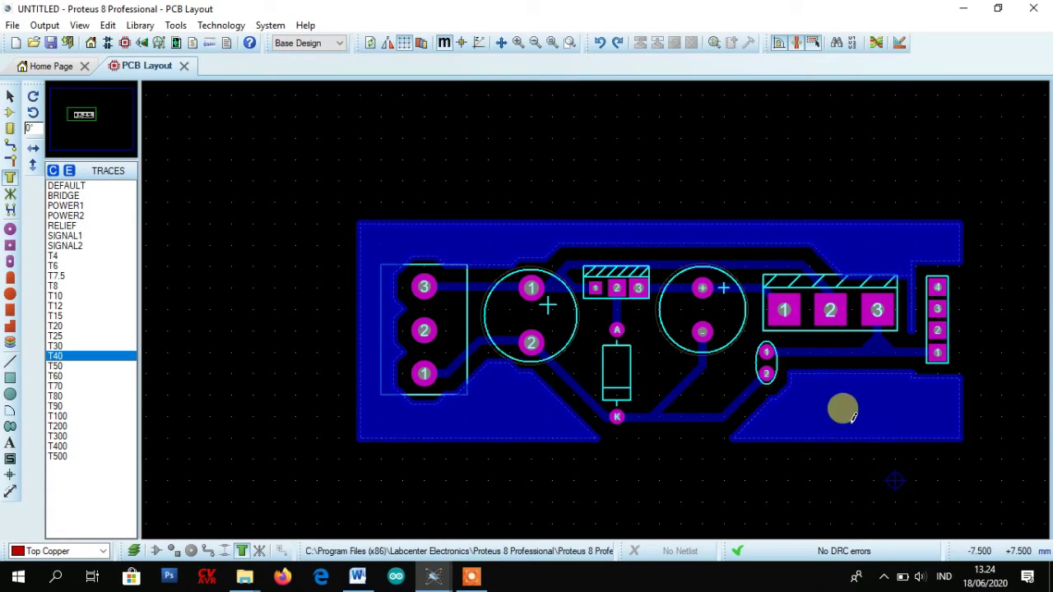
Step: Draw a smaller rectangular zone inside the lower-right copper area as Bottom Copper, Normal colour, Outline type and 40th clearance
drag(809, 383, 877, 416)
click(565, 235)
click(554, 261)
click(617, 236)
click(612, 254)
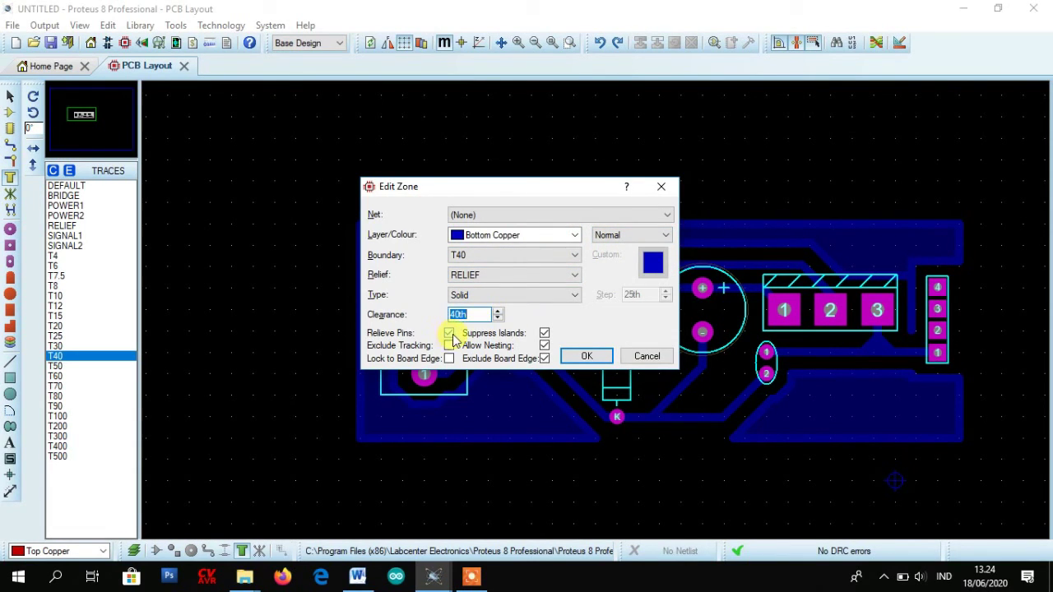
click(510, 294)
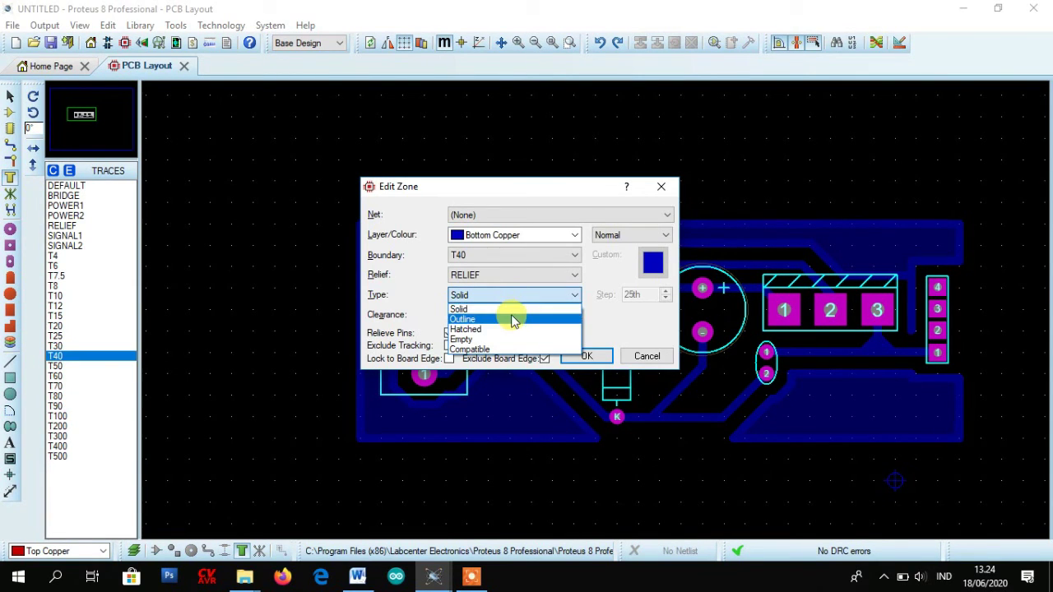
click(510, 317)
click(588, 356)
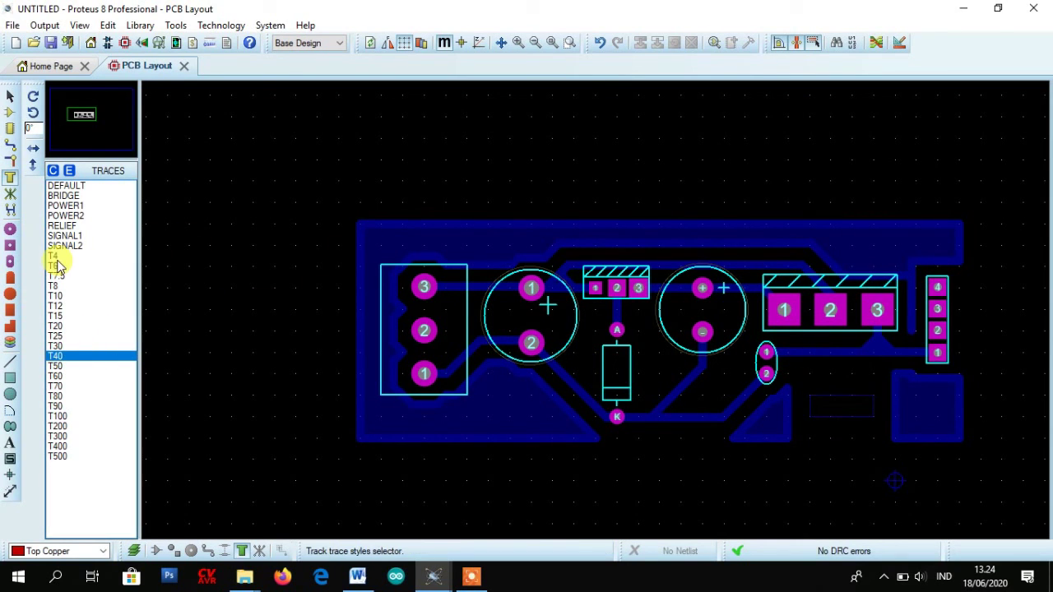
click(8, 445)
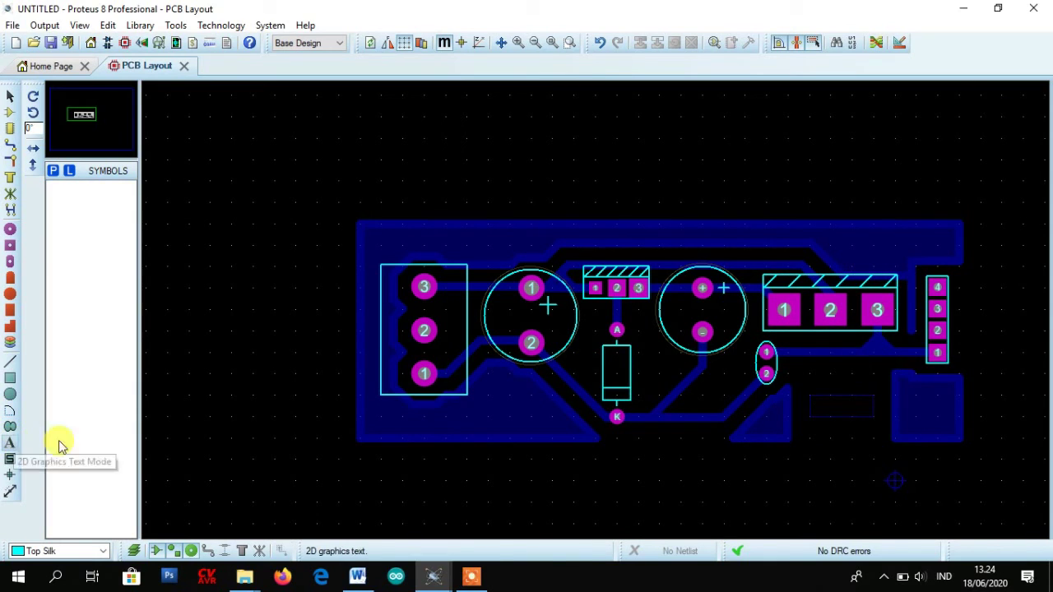
click(822, 440)
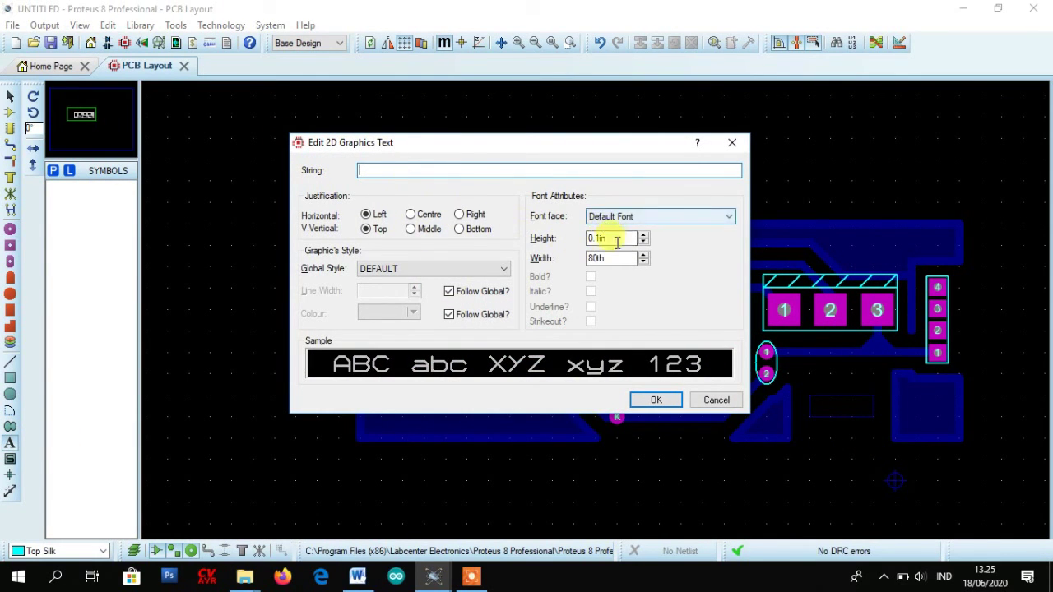
click(654, 399)
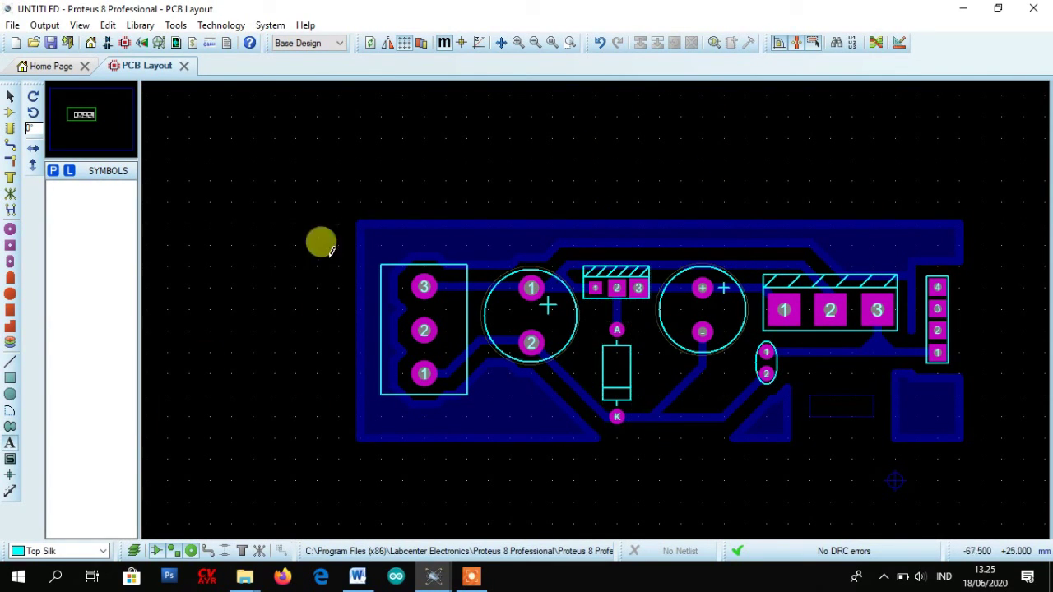
Step: Add a horizontal dimension above the board spanning the full width of the copper zone
click(11, 493)
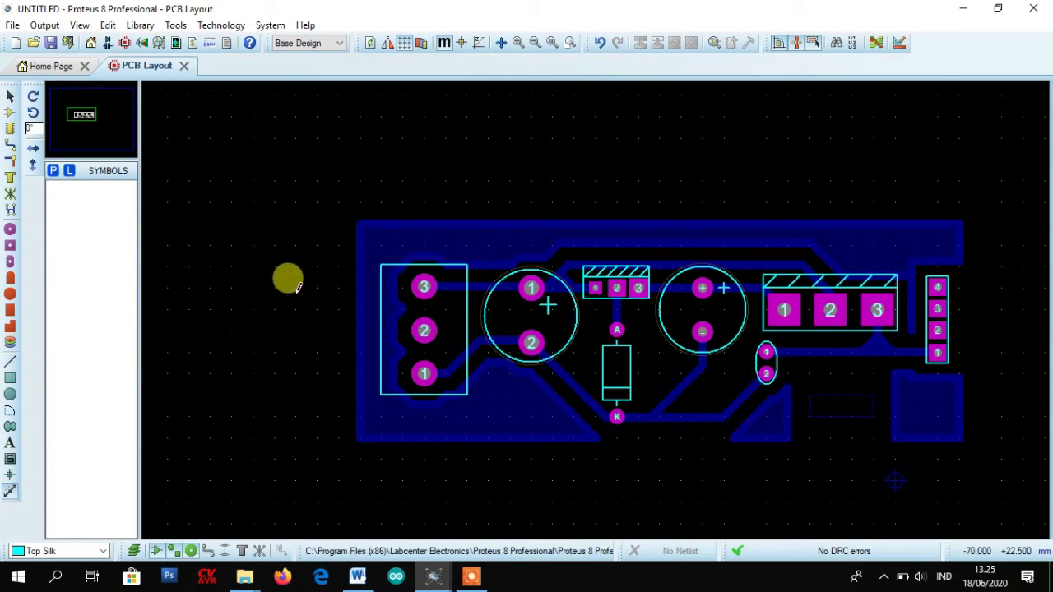
click(361, 195)
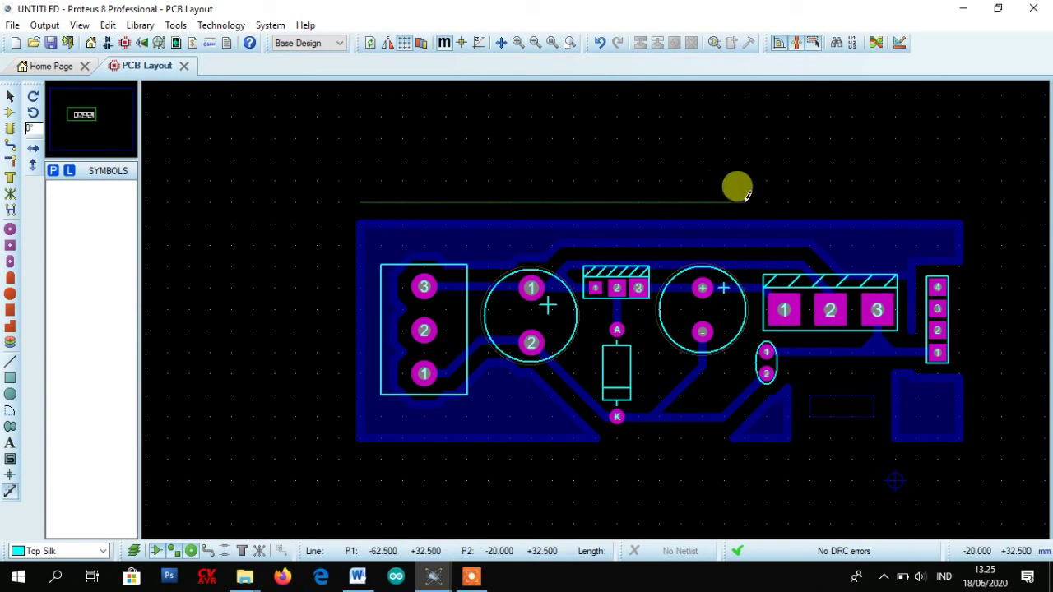
click(963, 195)
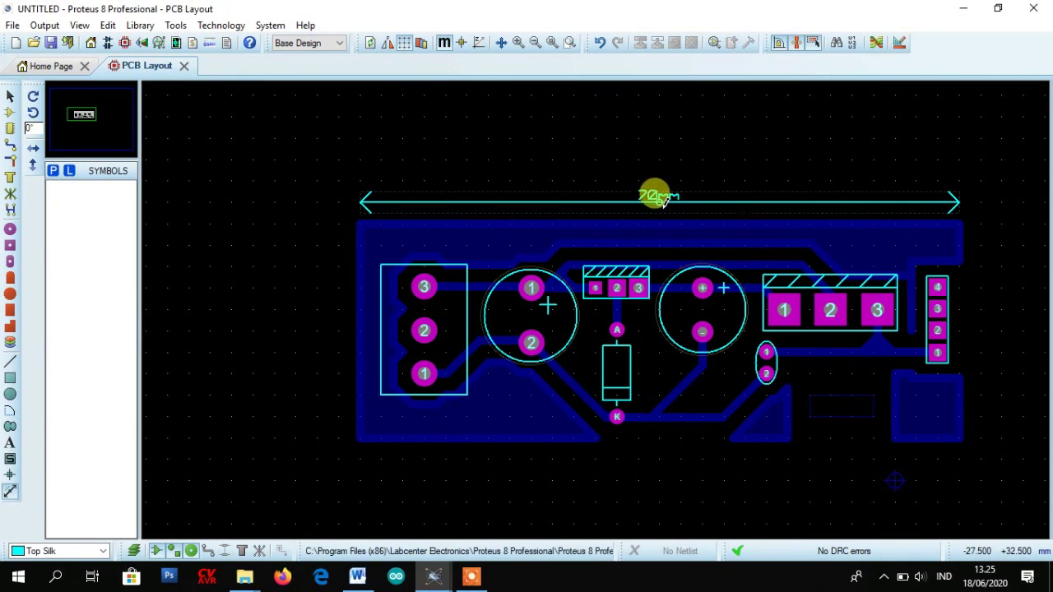
click(444, 42)
click(444, 43)
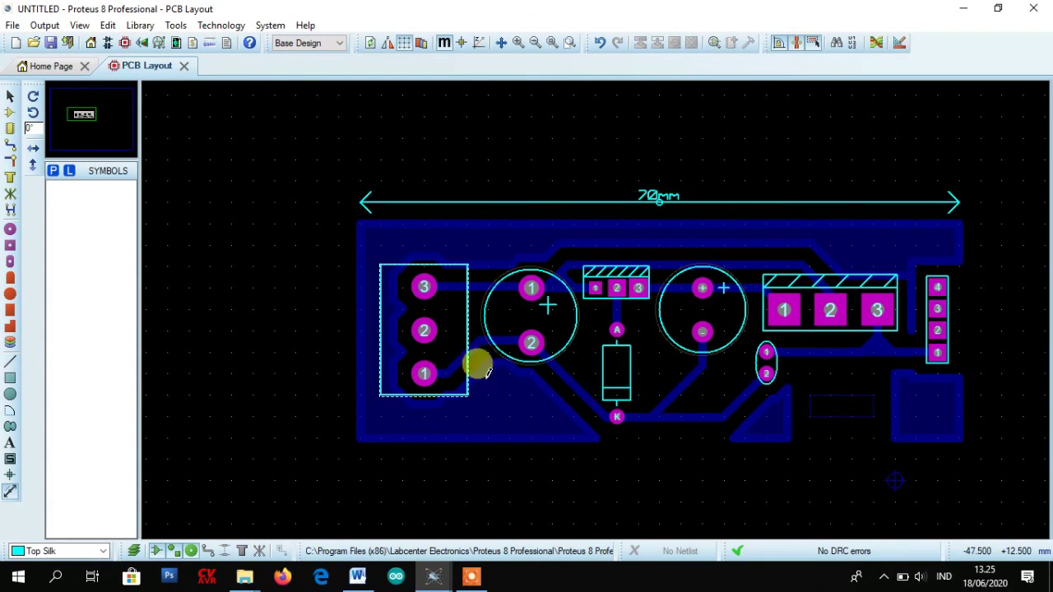
Step: Close the PCB layout project without saving its changes
click(12, 25)
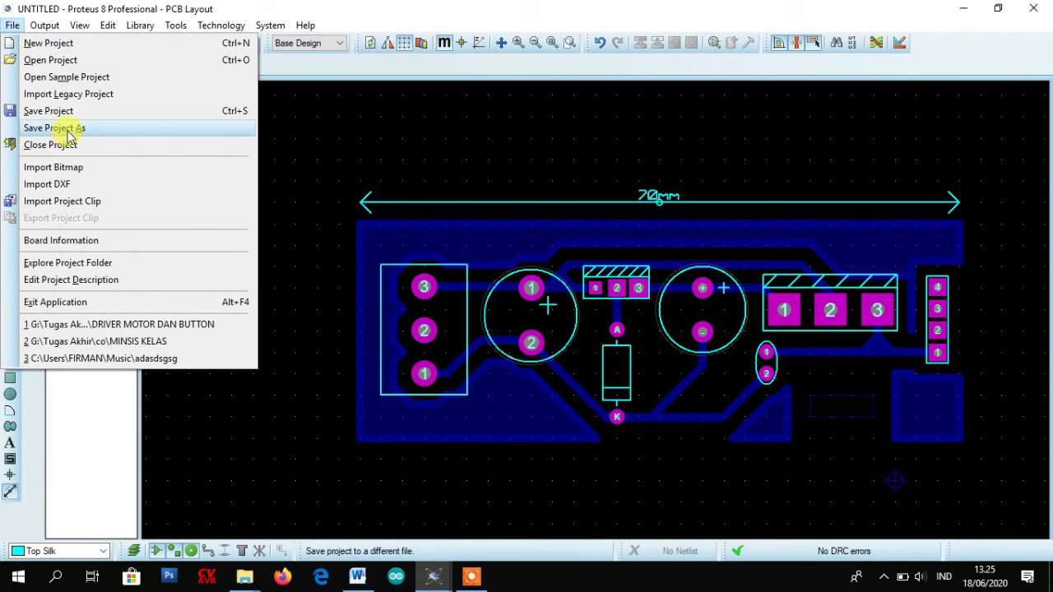
click(676, 159)
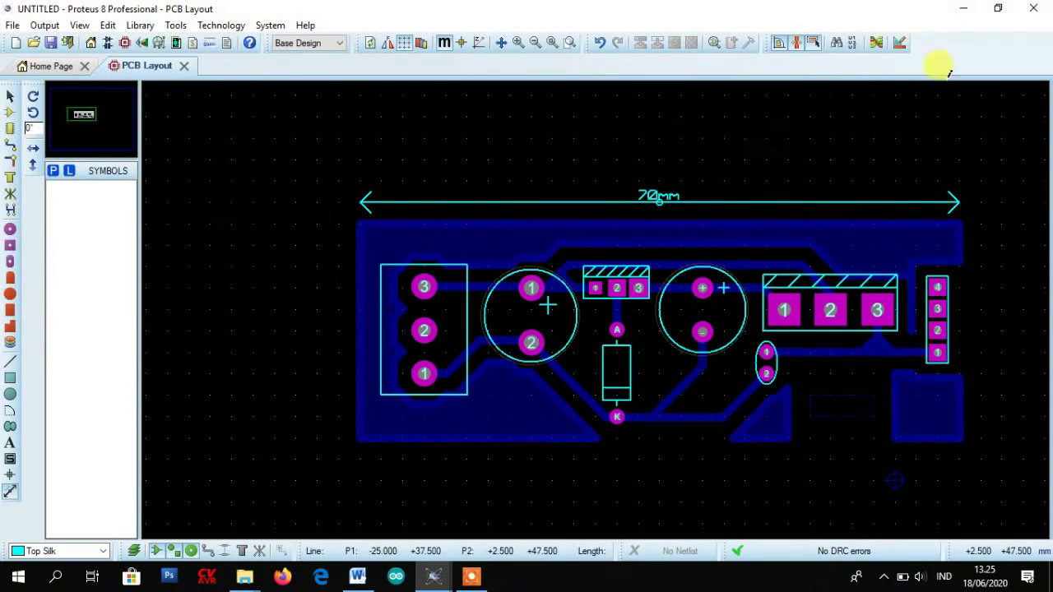
click(1038, 8)
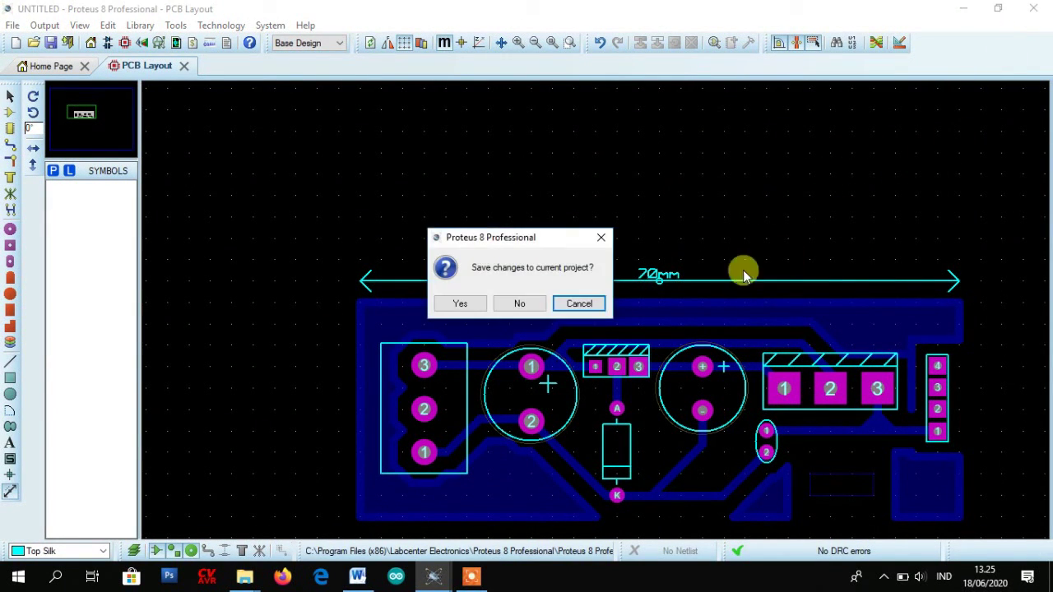
click(526, 304)
click(436, 580)
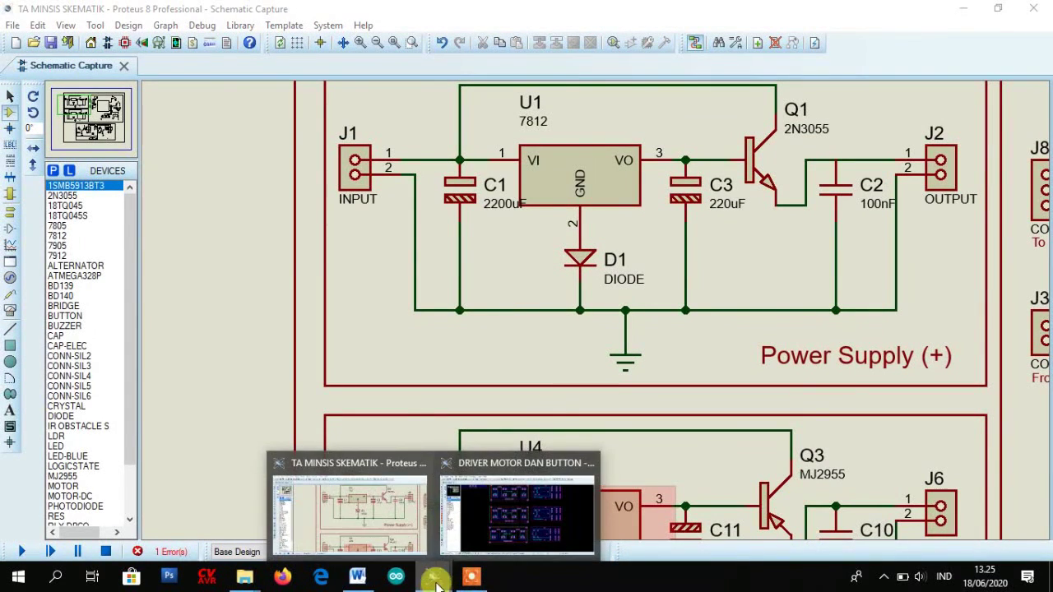
click(470, 580)
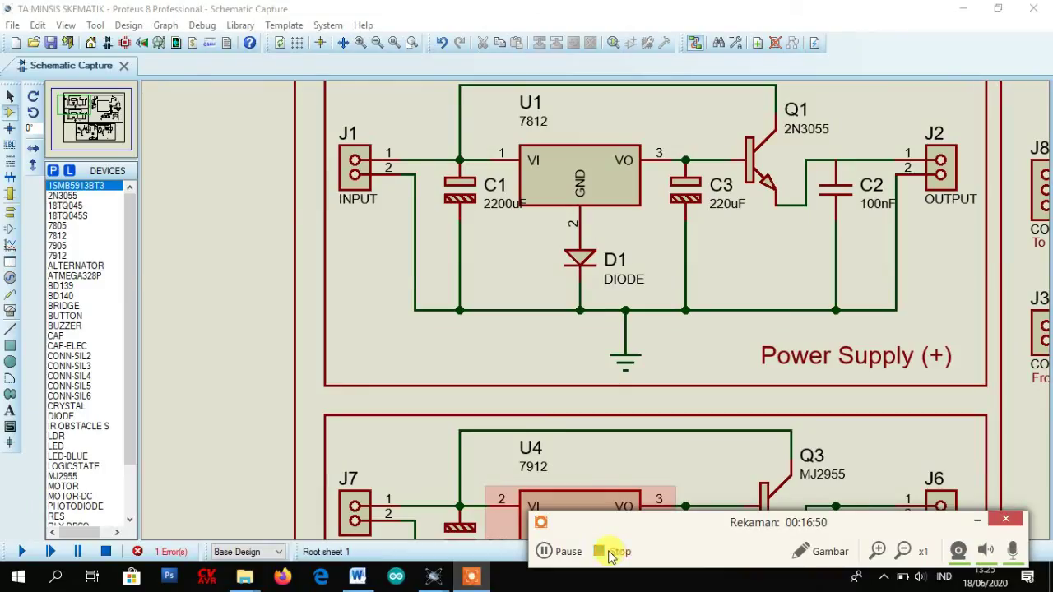